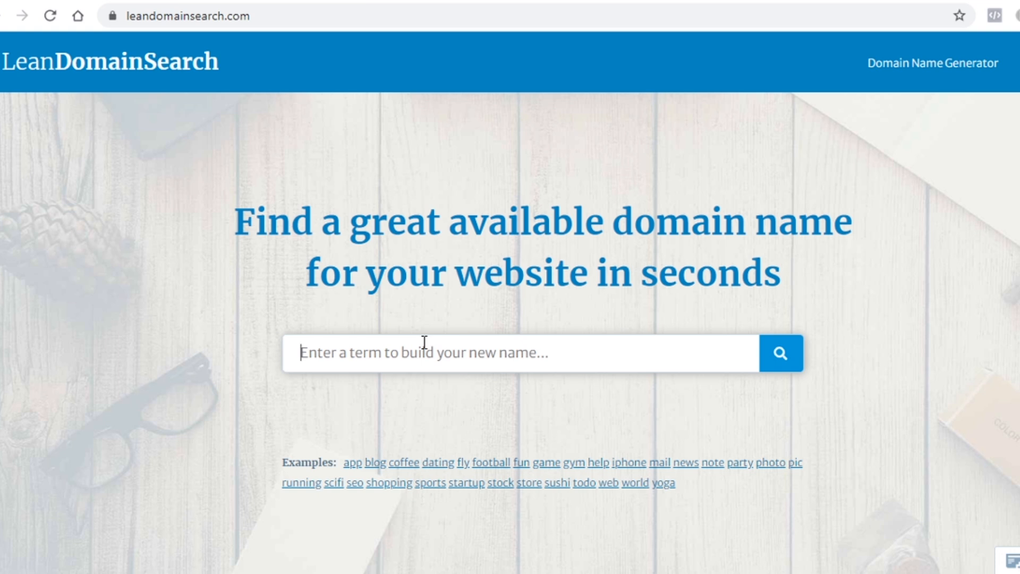
# Step: Search LeanDomainSearch for 'trend' and browse the 1813 available .com names sorted by length
pyautogui.write('trend')
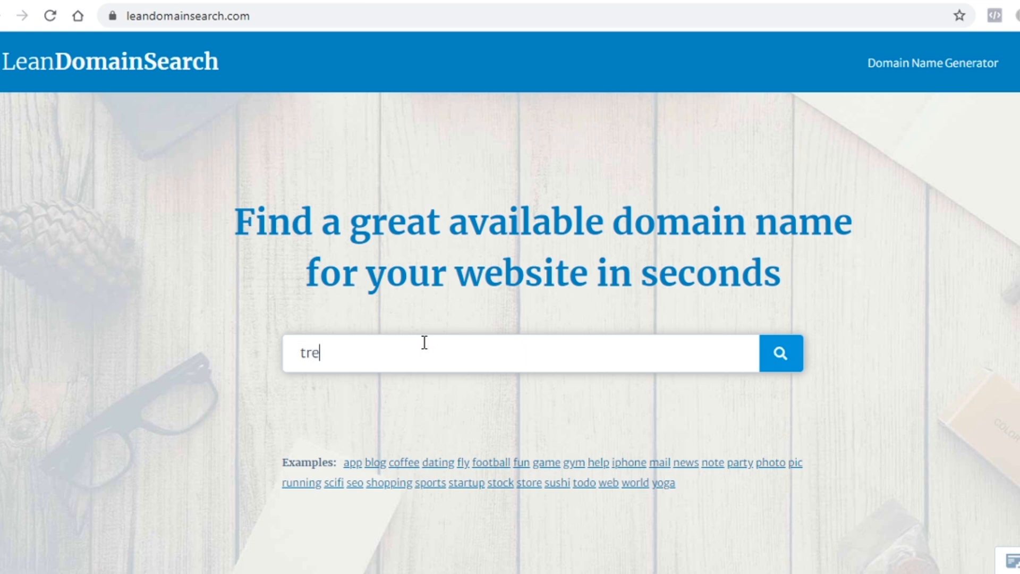
pyautogui.press('Return')
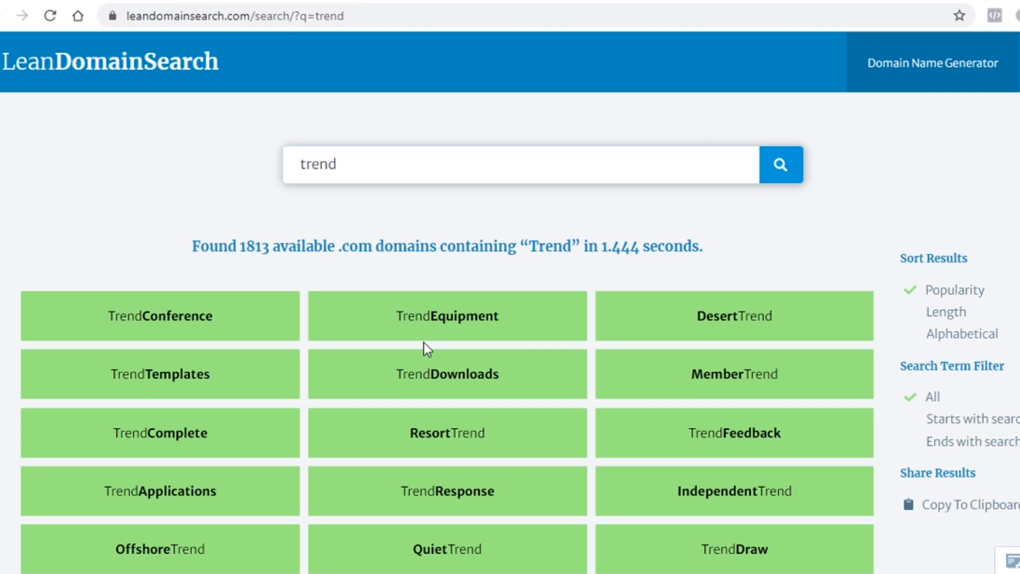
pyautogui.scroll(-2, 424, 342)
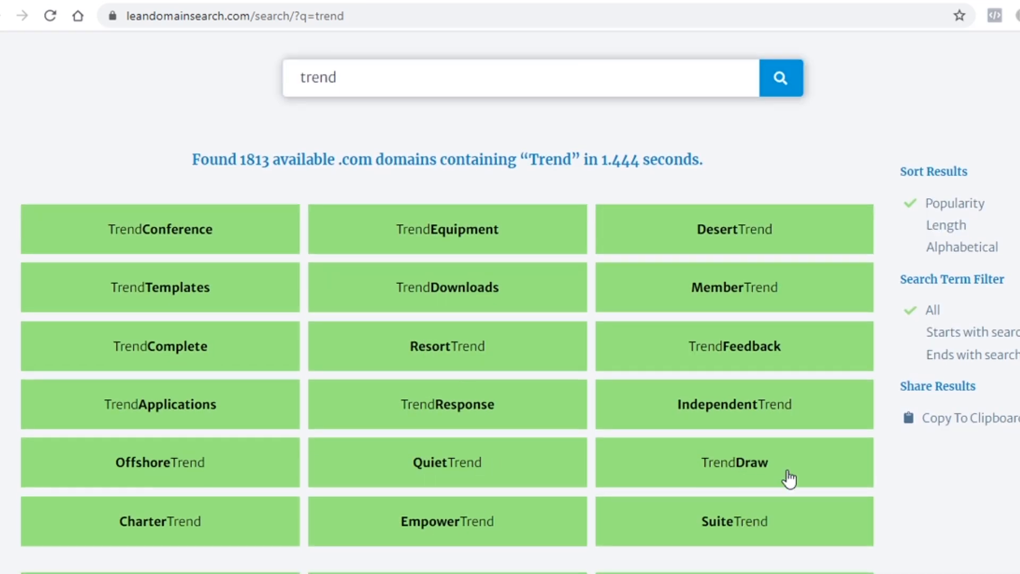
pyautogui.scroll(-8, 740, 375)
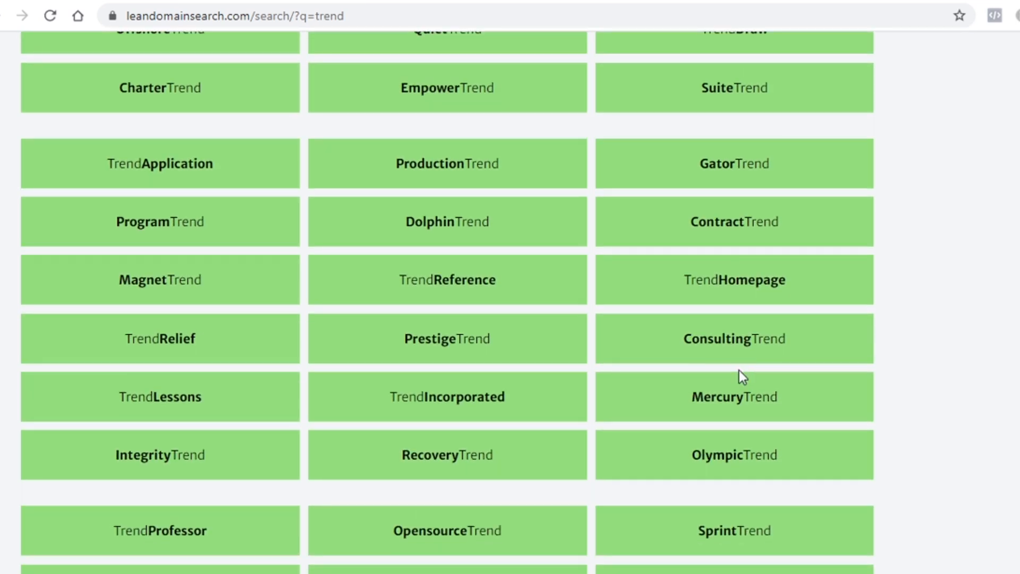
pyautogui.scroll(7, 649, 410)
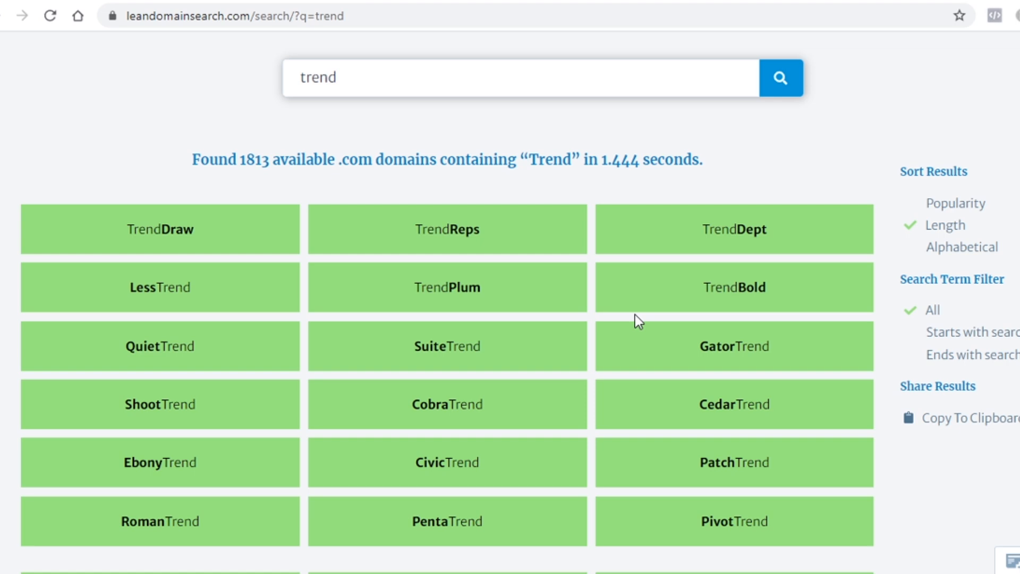
pyautogui.scroll(-3, 635, 315)
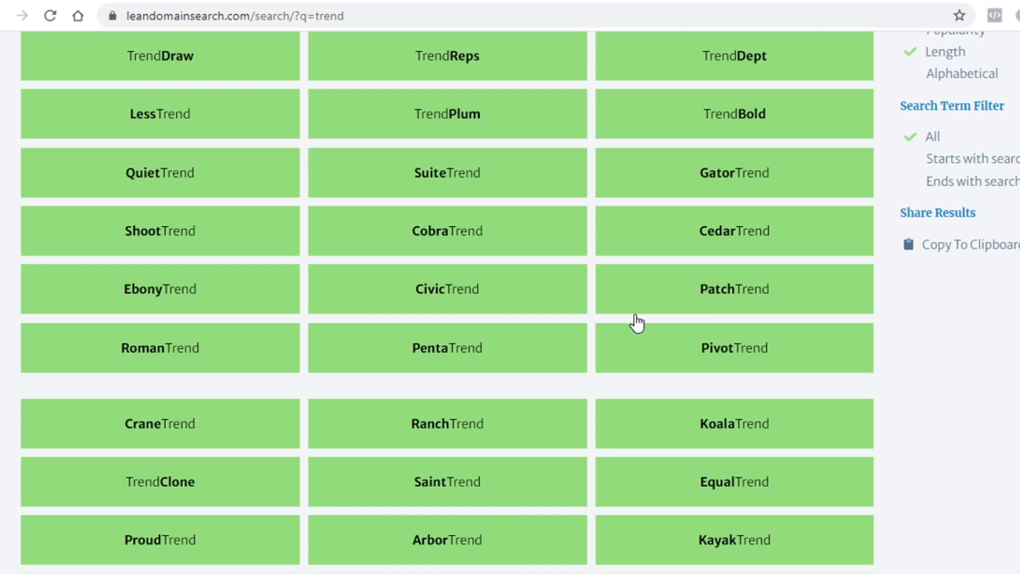
pyautogui.scroll(-5, 636, 322)
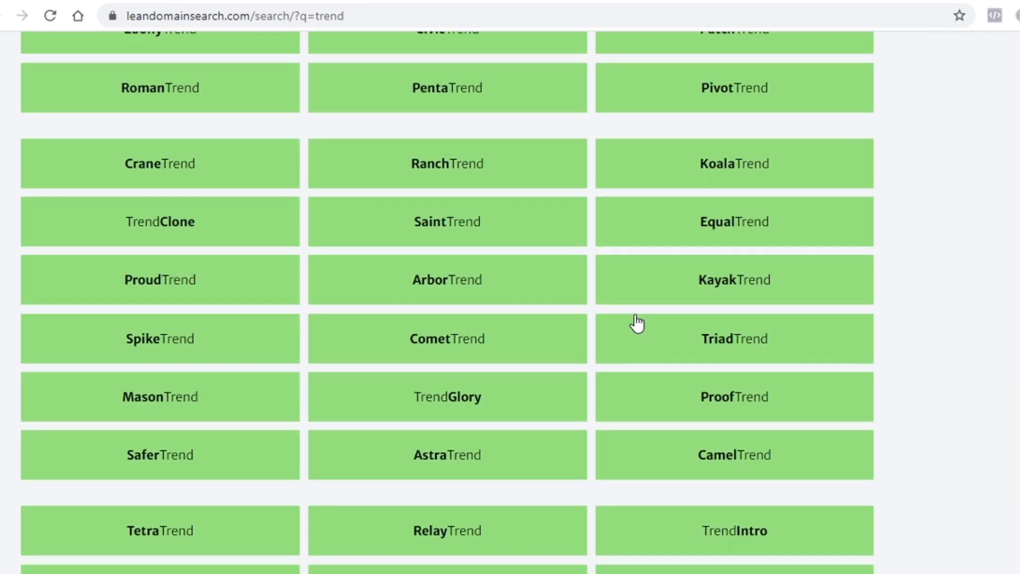
pyautogui.scroll(10, 636, 323)
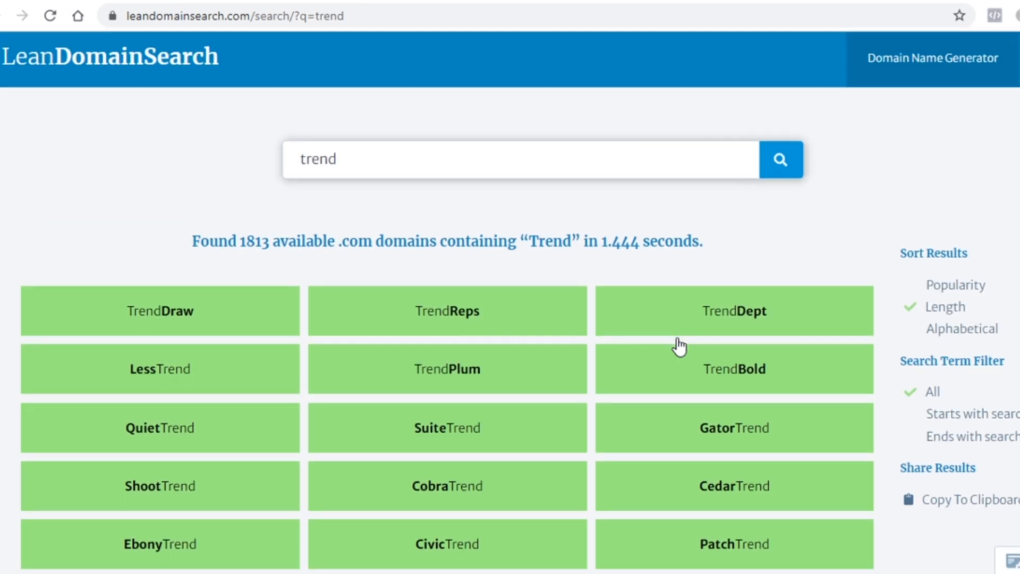
pyautogui.scroll(-10, 678, 346)
pyautogui.scroll(-5, 679, 347)
pyautogui.scroll(15, 679, 347)
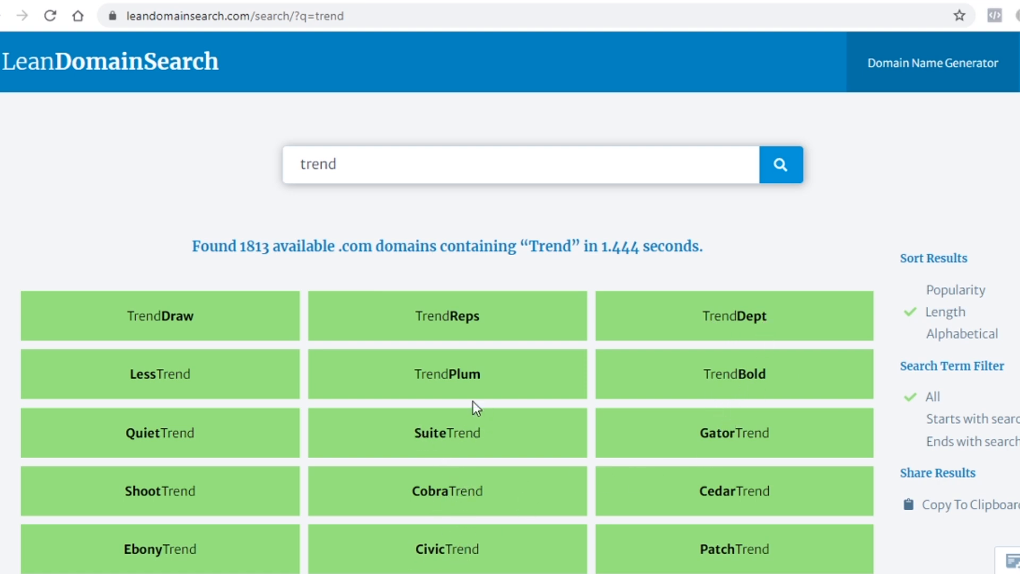
pyautogui.scroll(-8, 473, 381)
pyautogui.scroll(8, 501, 406)
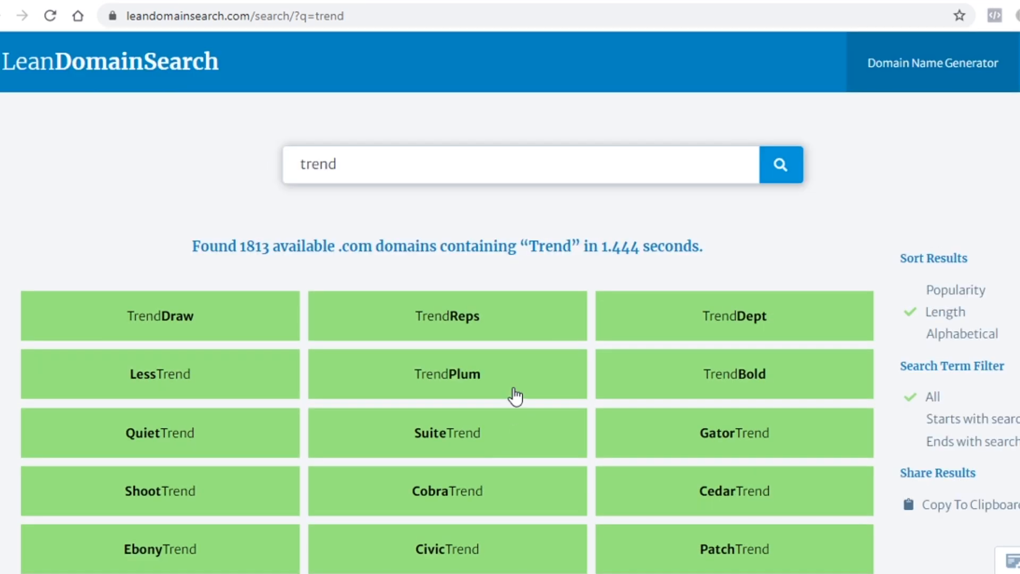
# Step: Search for 'gadgets', then 'inspire', and browse the 3310 'inspire' .com results
pyautogui.tripleClick(421, 167)
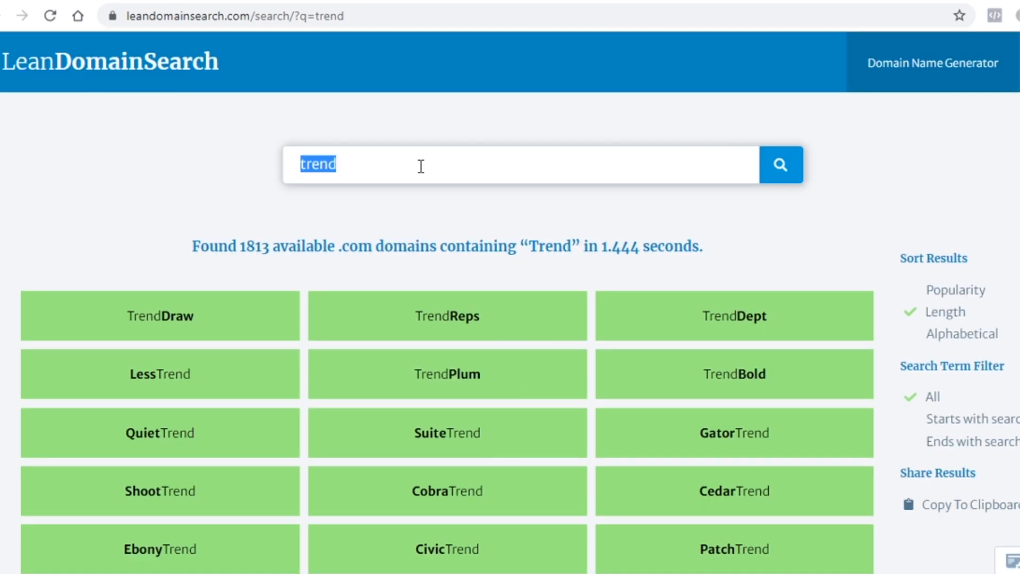
pyautogui.write('gadgets')
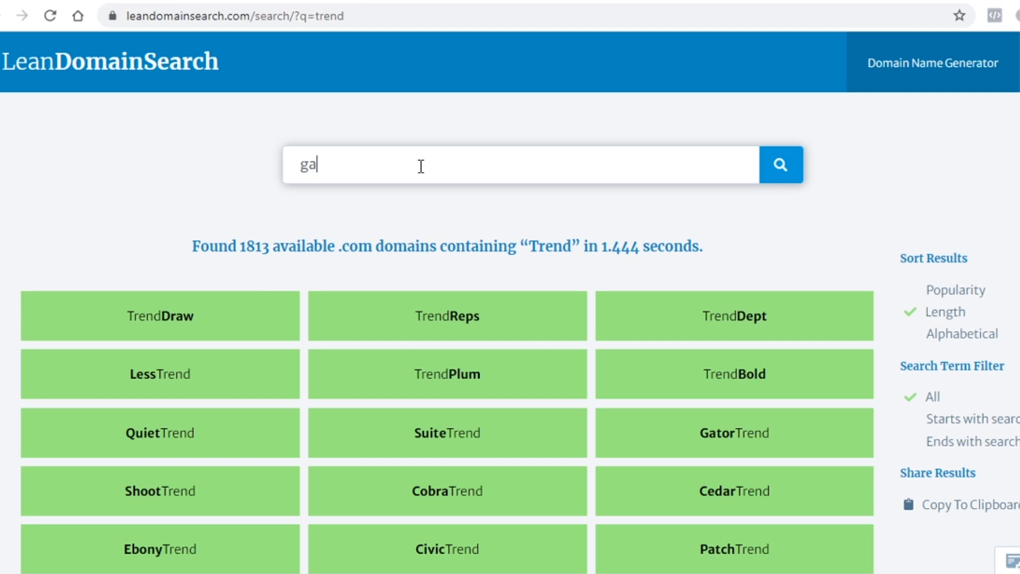
pyautogui.press('Return')
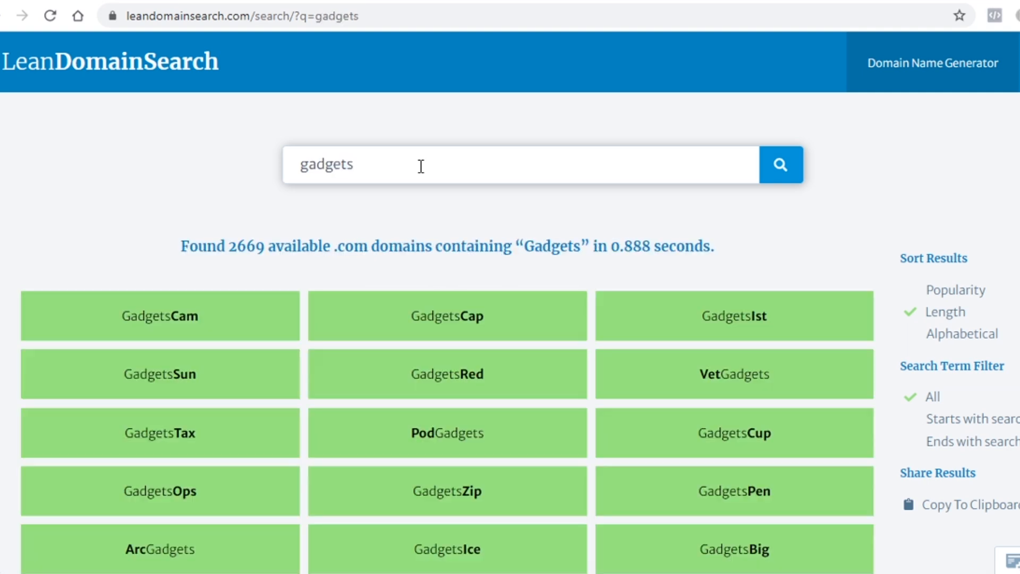
pyautogui.tripleClick(421, 167)
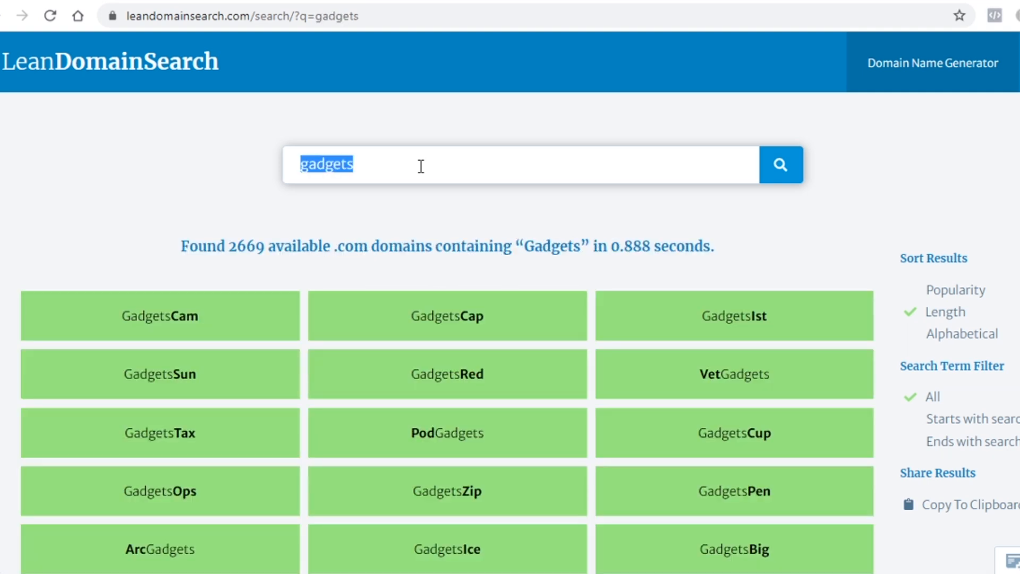
pyautogui.write('inspire')
pyautogui.press('Return')
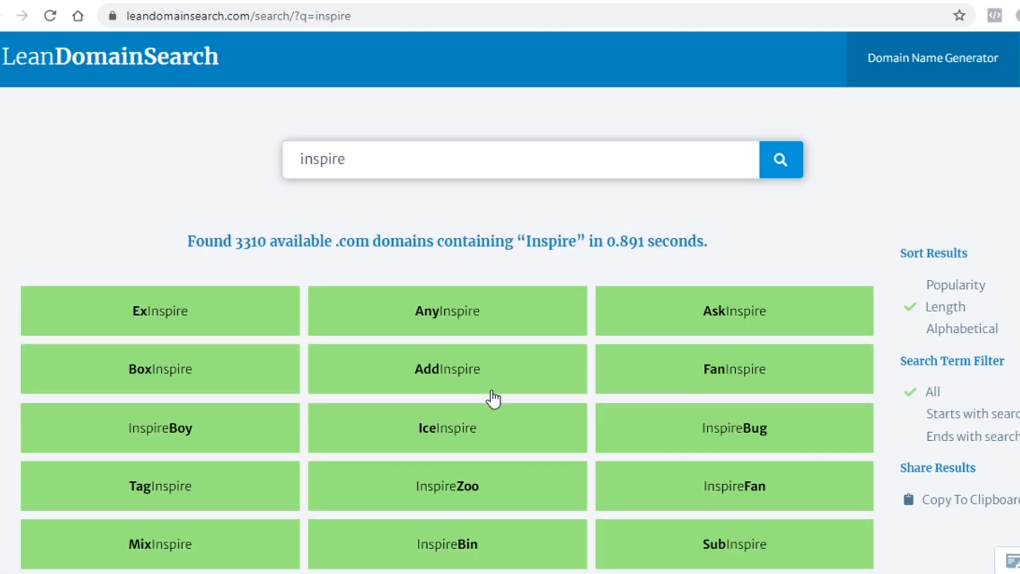
pyautogui.scroll(-5, 489, 399)
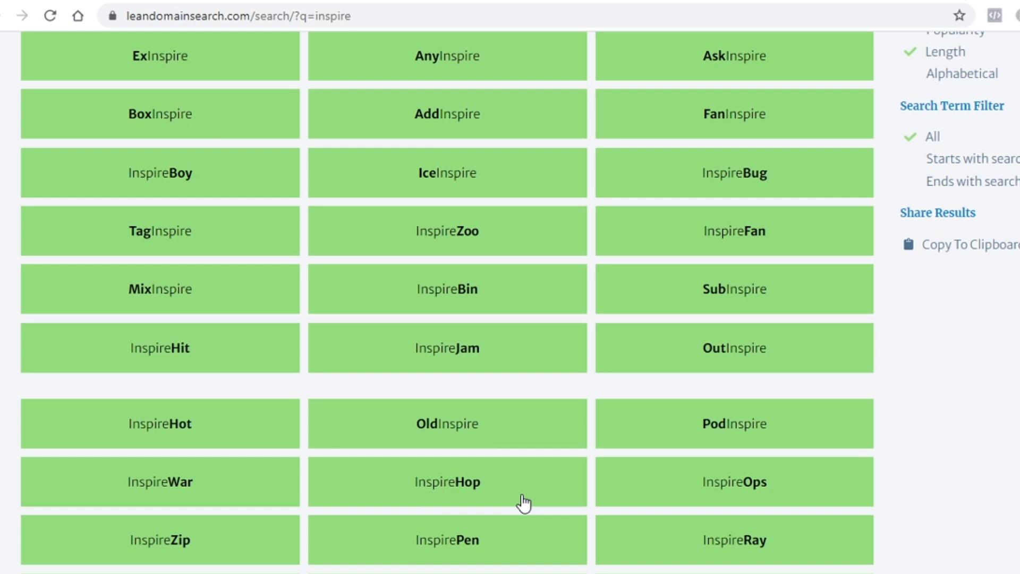
pyautogui.scroll(5, 524, 502)
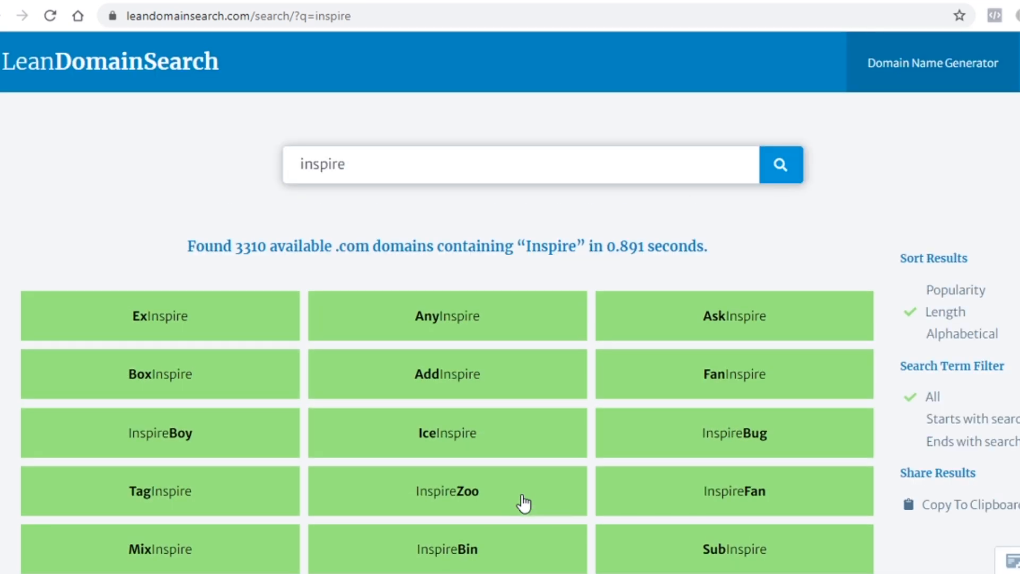
# Step: Search for 'blue', browse its 1101 .com results, then move to GoDaddy
pyautogui.click(398, 162)
pyautogui.hotkey('ctrl', 'a')
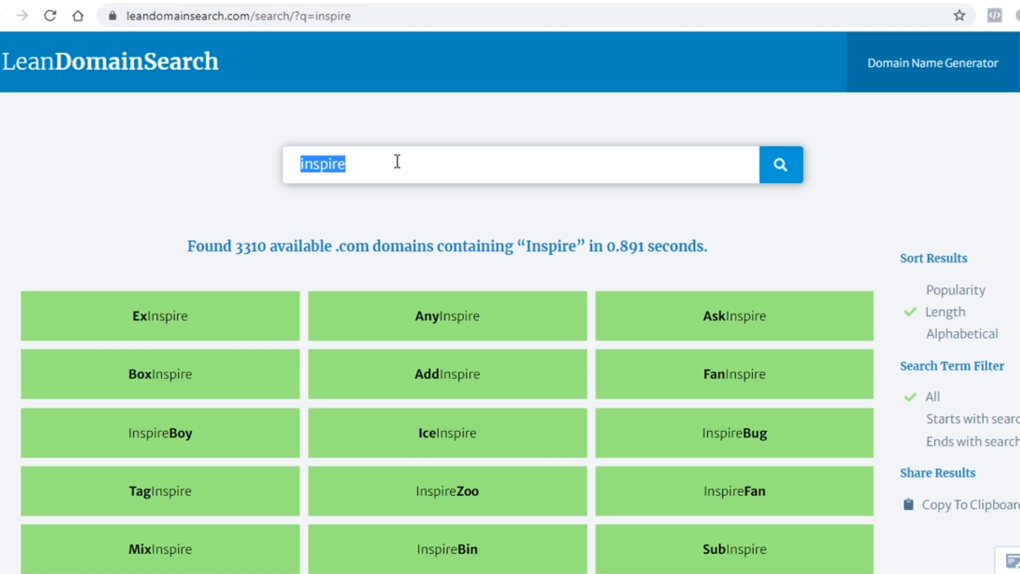
pyautogui.click(455, 161)
pyautogui.hotkey('ctrl', 'a')
pyautogui.write('blue')
pyautogui.press('Return')
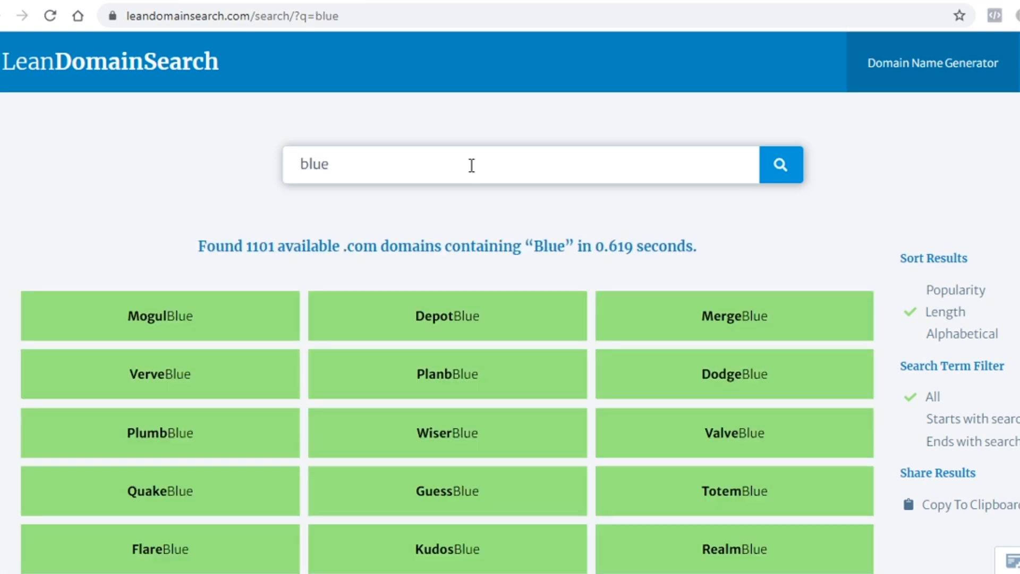
pyautogui.scroll(-3, 697, 315)
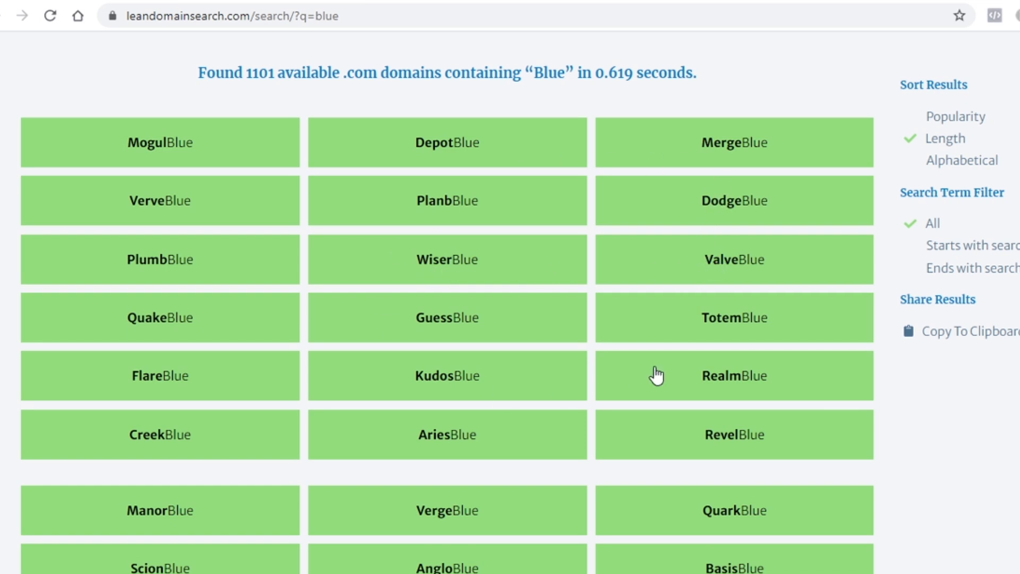
pyautogui.scroll(-2, 657, 375)
pyautogui.scroll(4, 672, 376)
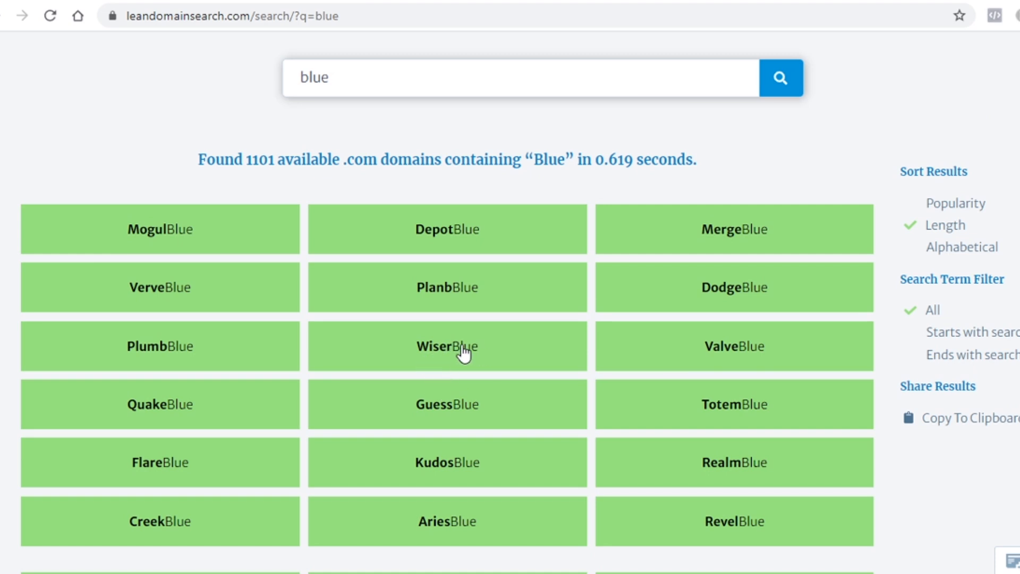
pyautogui.click(465, 1)
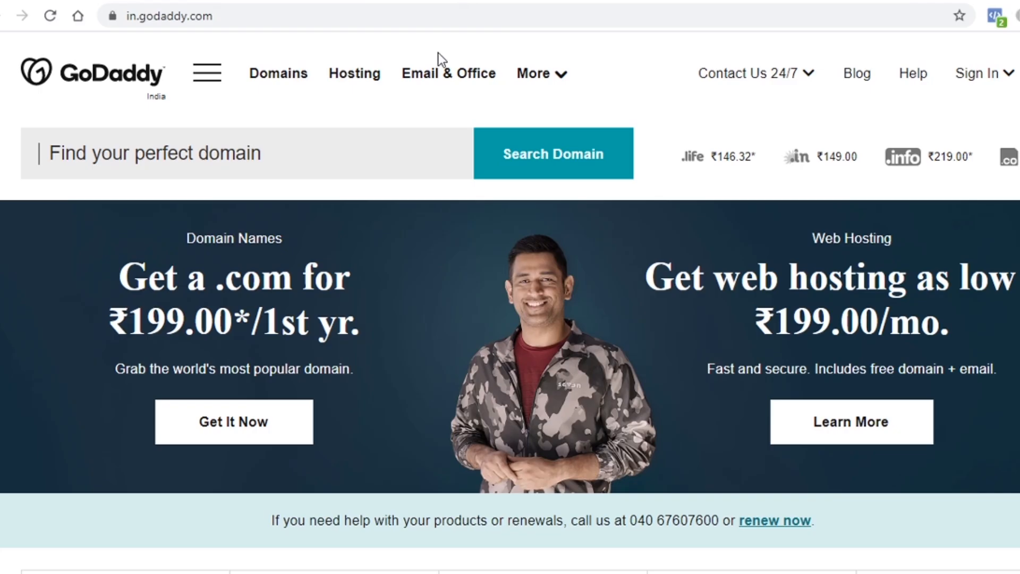
# Step: Check wiserblue.com on GoDaddy, which shows it available at ₹199.00/yr
pyautogui.write('wiser')
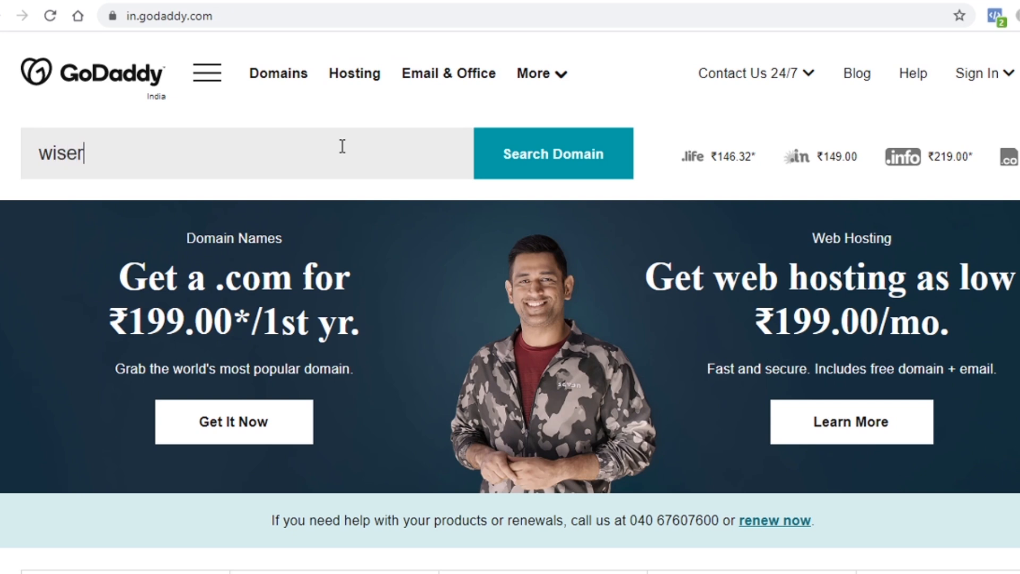
pyautogui.write('blue.com')
pyautogui.press('Return')
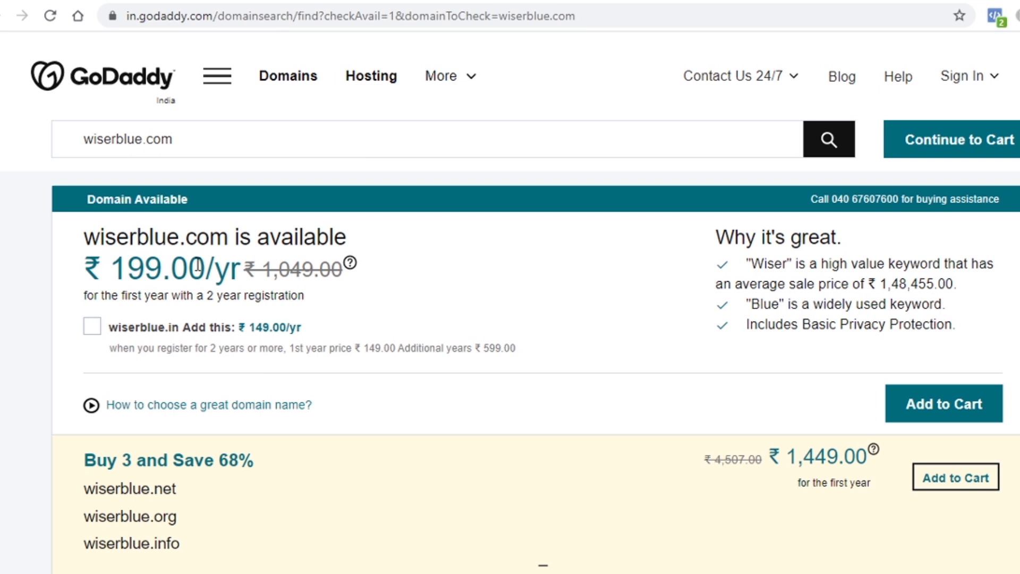
pyautogui.moveTo(73, 243); pyautogui.dragTo(237, 234)
pyautogui.click(172, 242)
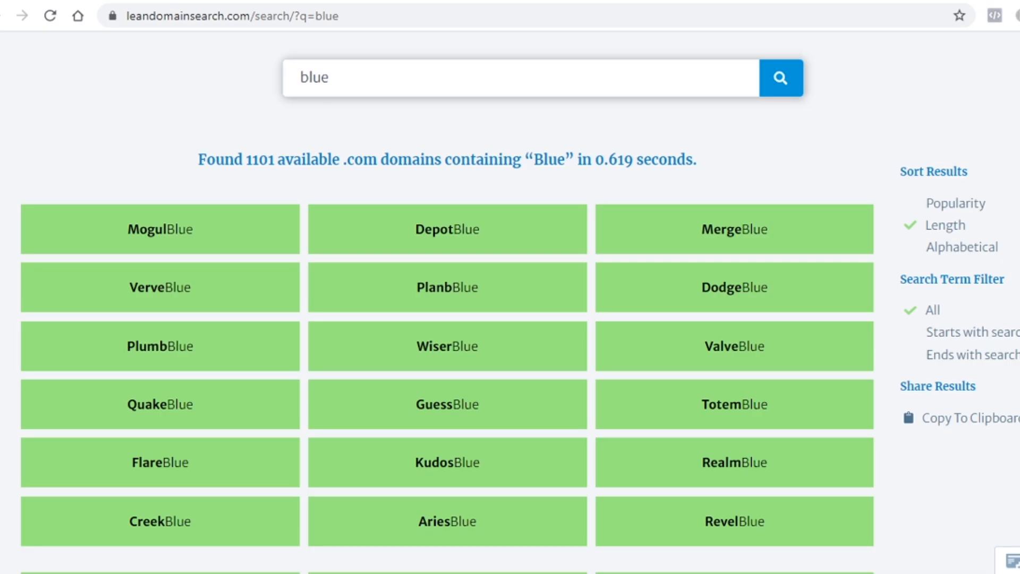
pyautogui.scroll(-3, 488, 278)
# Step: Browse the 'blue' results and select the search term for replacement
pyautogui.scroll(-20, 487, 278)
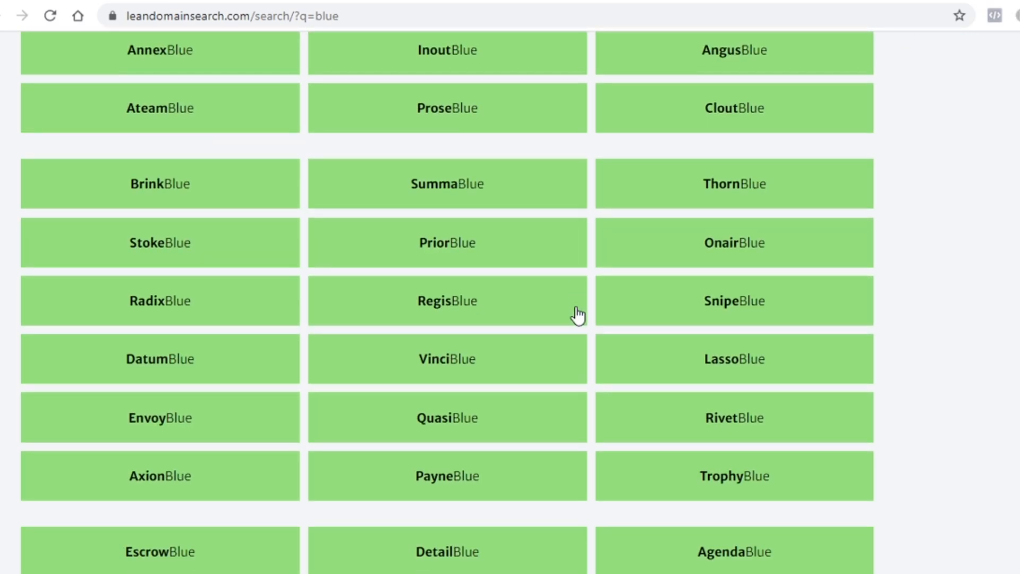
pyautogui.scroll(-15, 586, 309)
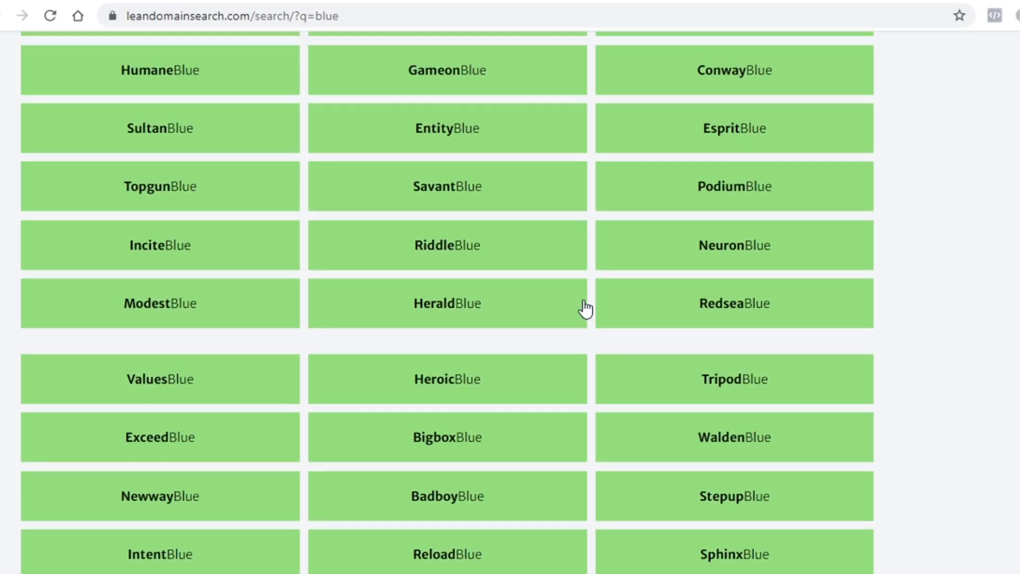
pyautogui.scroll(15, 585, 308)
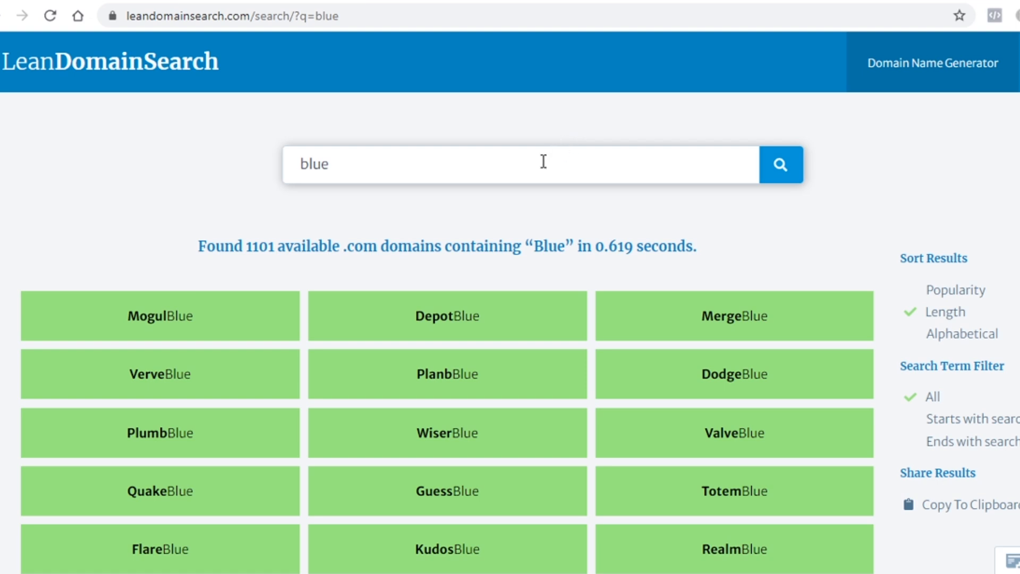
pyautogui.doubleClick(527, 172)
pyautogui.scroll(-2, 503, 396)
pyautogui.scroll(2, 551, 326)
pyautogui.scroll(-5, 654, 371)
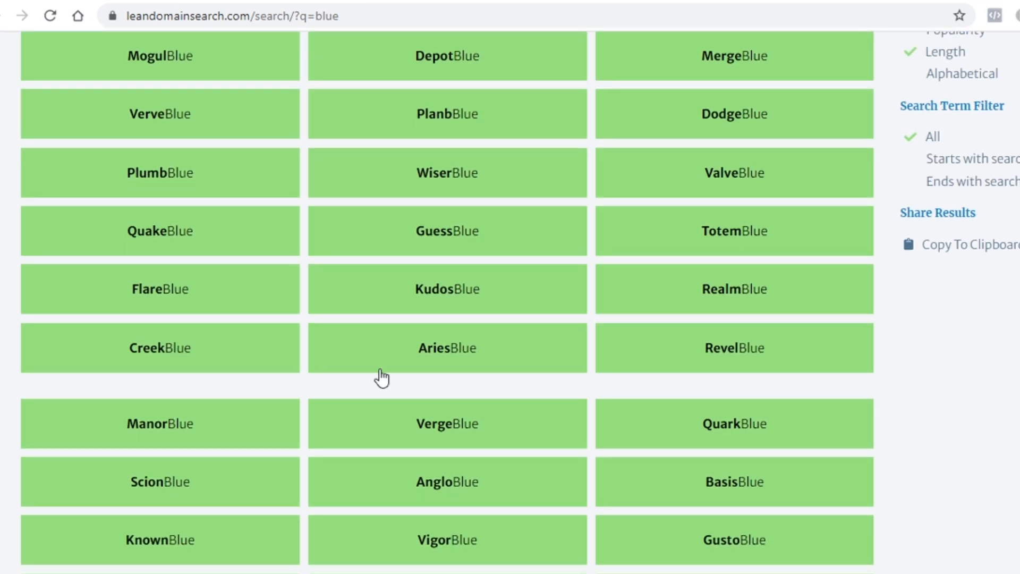
pyautogui.scroll(5, 589, 423)
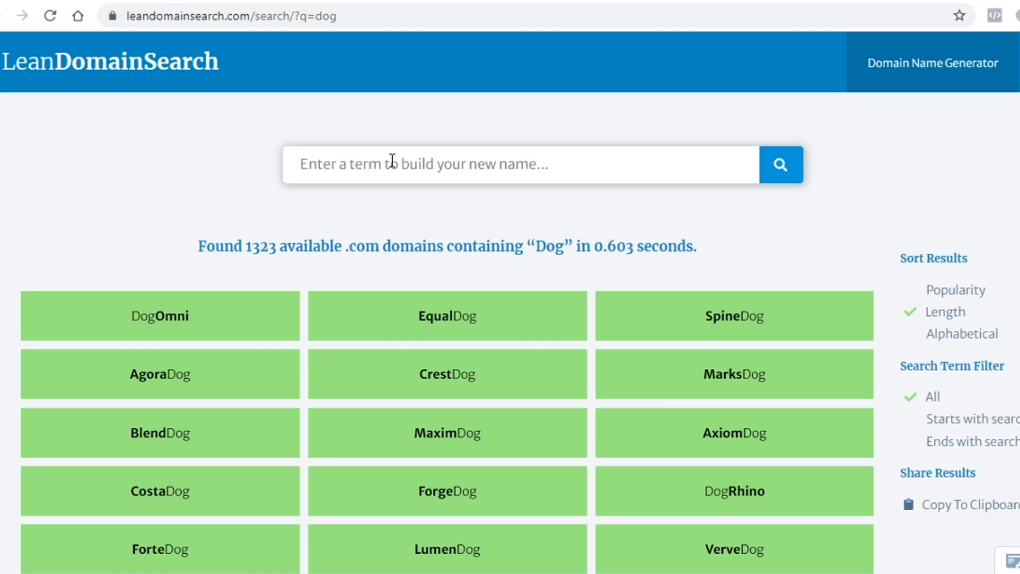
# Step: Search for 'baby' and scroll through the 1230 available .com names
pyautogui.write('baby')
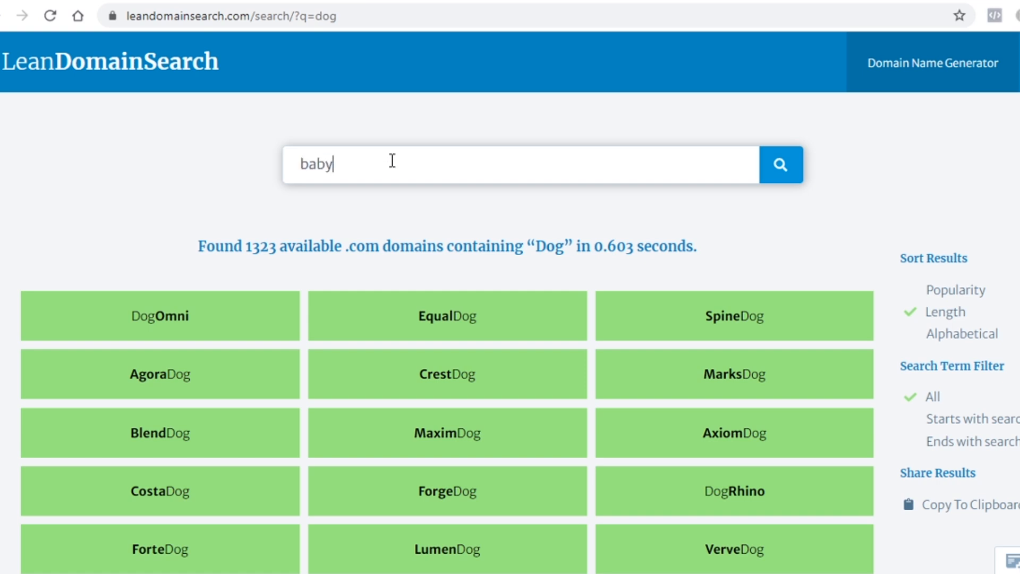
pyautogui.press('Return')
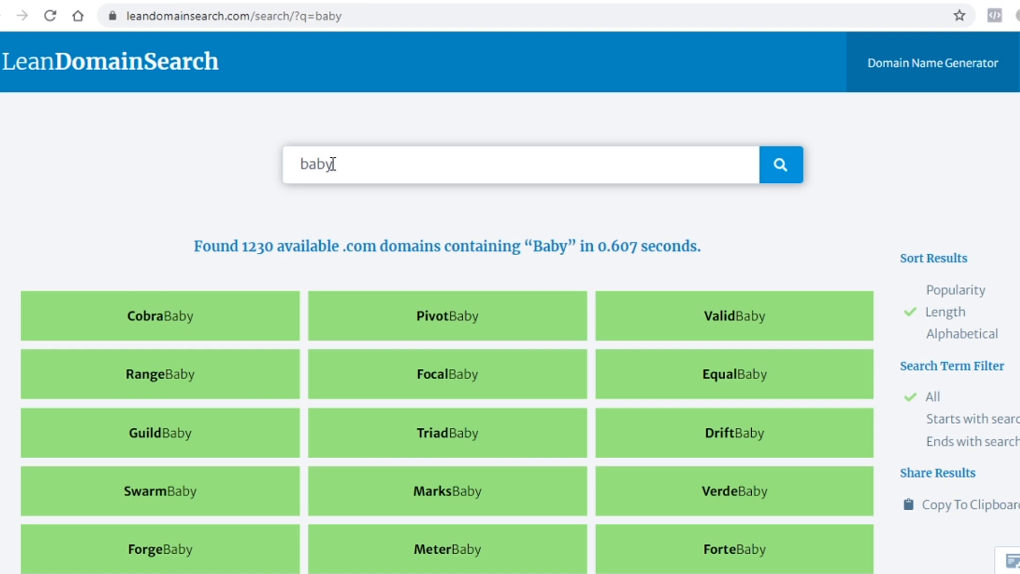
pyautogui.scroll(-3, 568, 290)
pyautogui.scroll(-8, 706, 301)
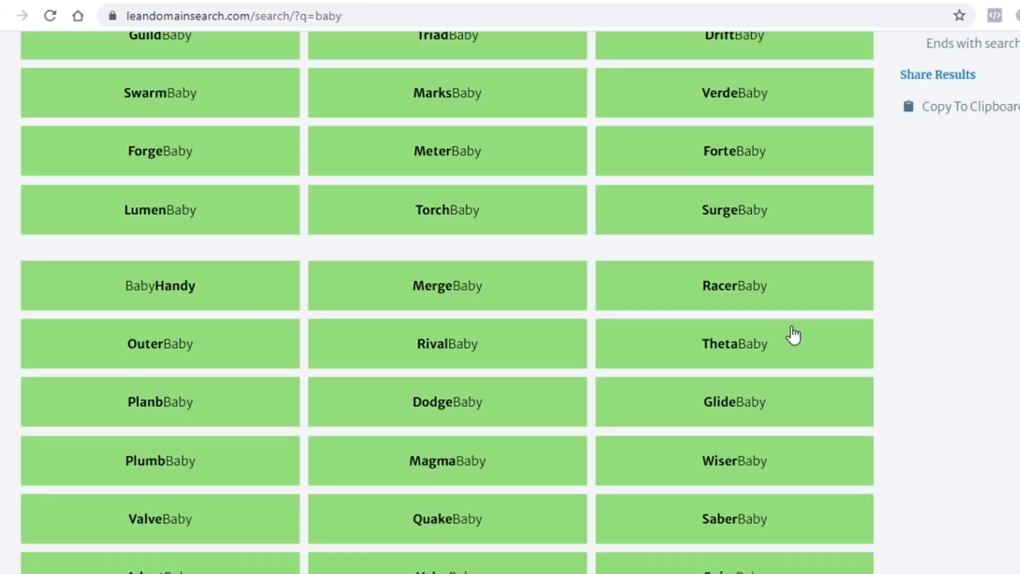
pyautogui.scroll(-6, 491, 414)
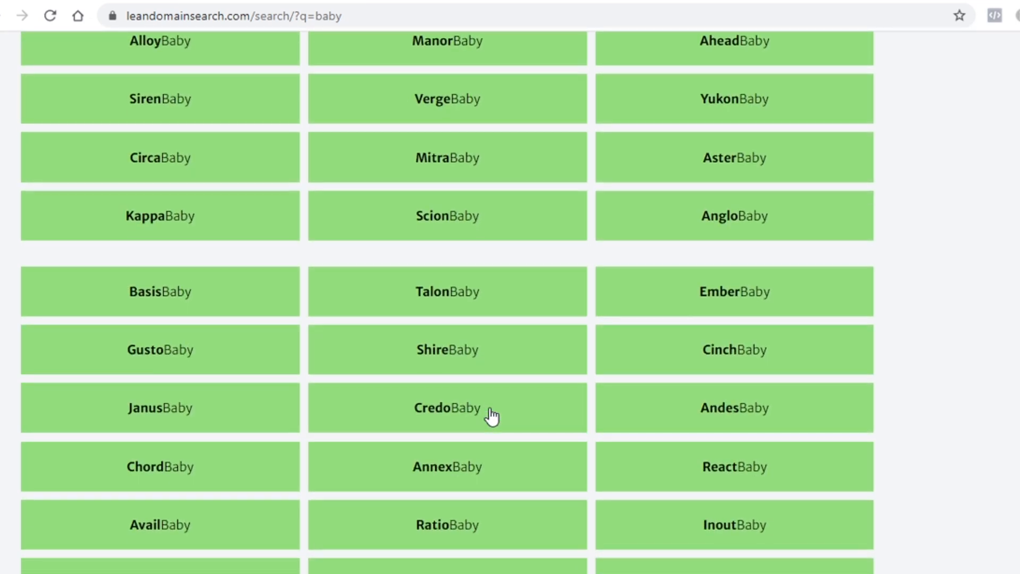
pyautogui.scroll(20, 491, 414)
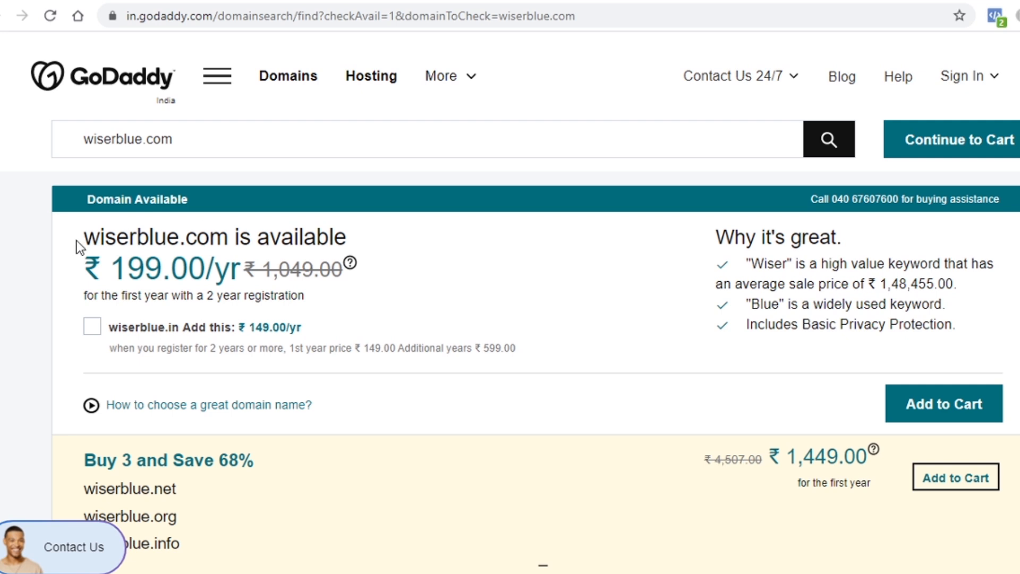
# Step: Highlight wiserblue.com's availability heading and ₹199.00/yr price on GoDaddy, then clear the highlight
pyautogui.moveTo(78, 240); pyautogui.dragTo(226, 235)
pyautogui.click(170, 234)
pyautogui.click(105, 233)
pyautogui.click(227, 234)
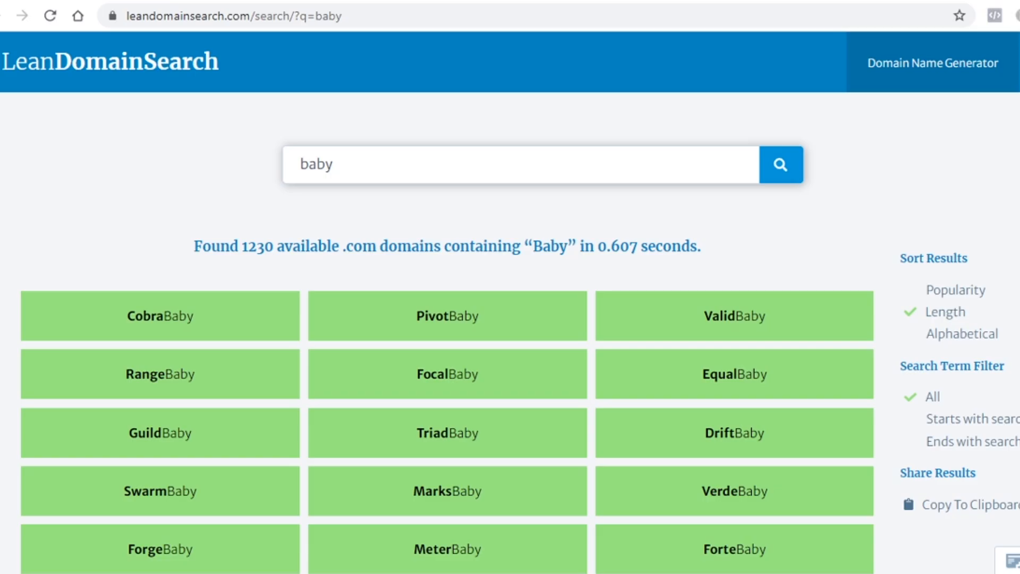
# Step: Re-sort the 'baby' domain results alphabetically, starting with AbilityBaby, then return to GoDaddy
pyautogui.tripleClick(393, 179)
pyautogui.scroll(-5, 551, 501)
pyautogui.scroll(5, 551, 501)
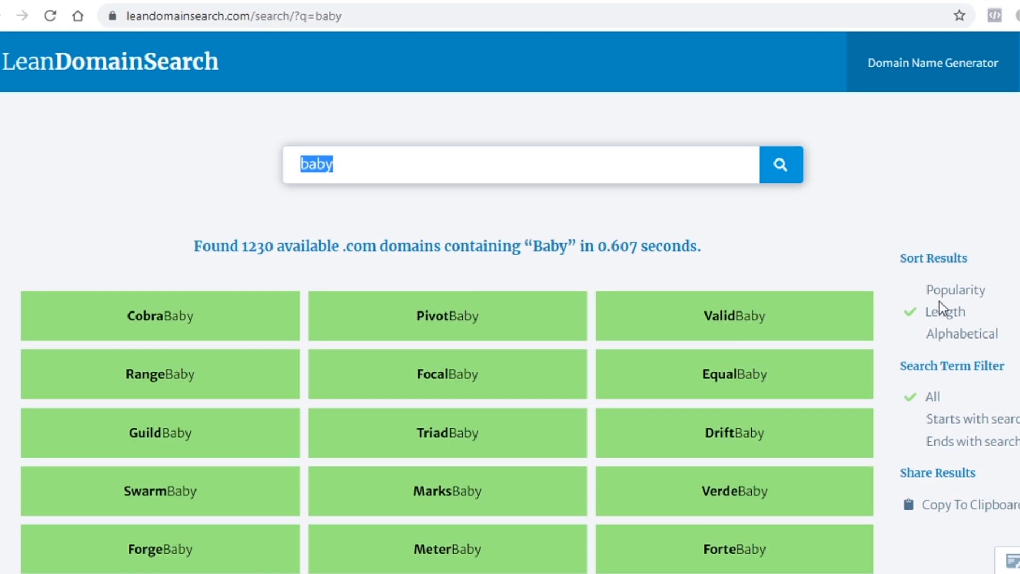
pyautogui.click(961, 339)
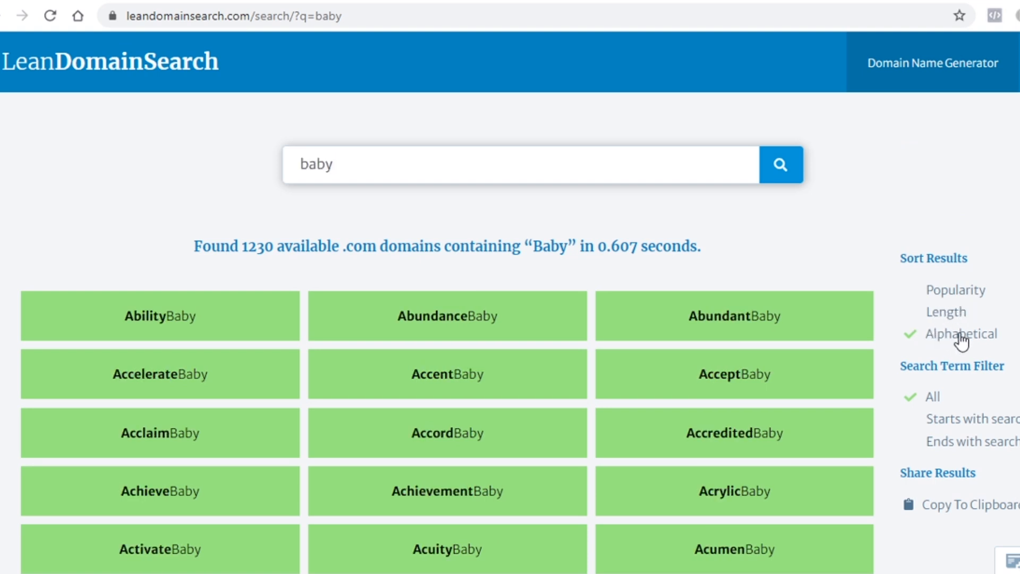
pyautogui.scroll(-2, 962, 340)
pyautogui.scroll(2, 802, 485)
pyautogui.click(420, 1)
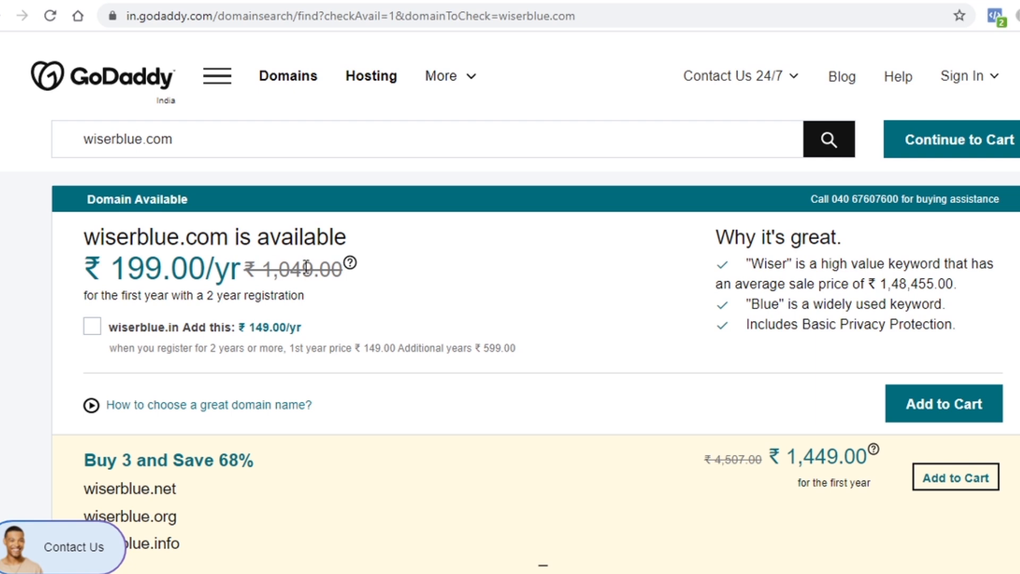
# Step: Scroll GoDaddy's alternatives for wiserblue, like wiserblue.xyz at ₹99.00 and wiserblues.com at ₹199.00
pyautogui.scroll(-10, 304, 266)
pyautogui.scroll(-5, 293, 335)
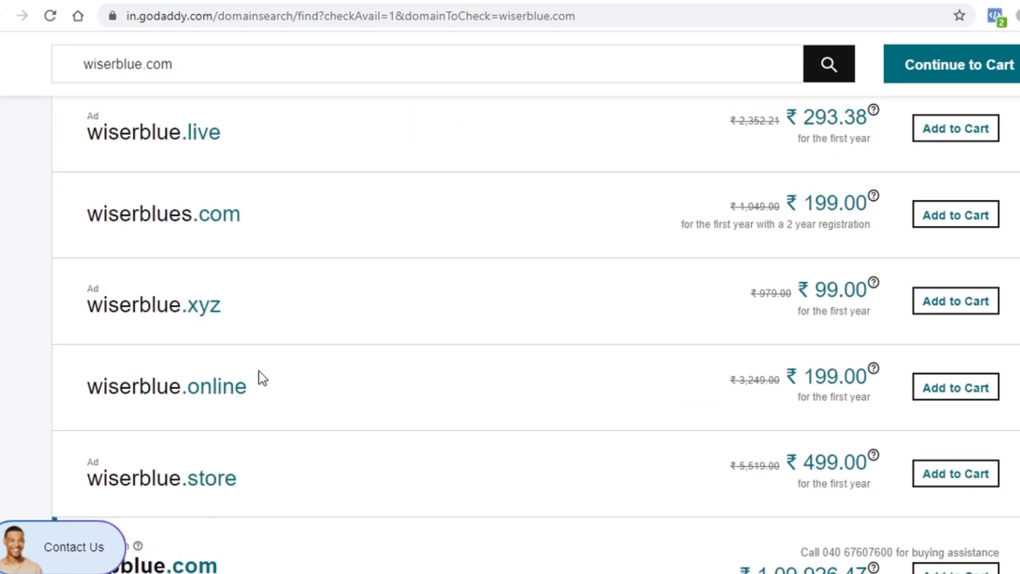
pyautogui.scroll(15, 259, 378)
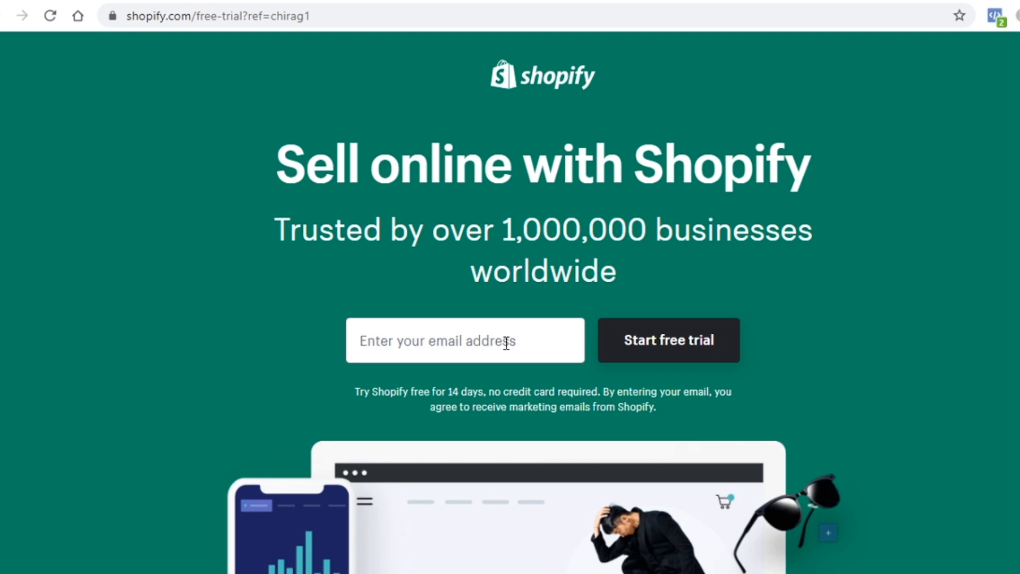
# Step: Start a Shopify free trial and create the store 'Wsier Blue' (wsier-blue.myshopify.com)
pyautogui.click(643, 350)
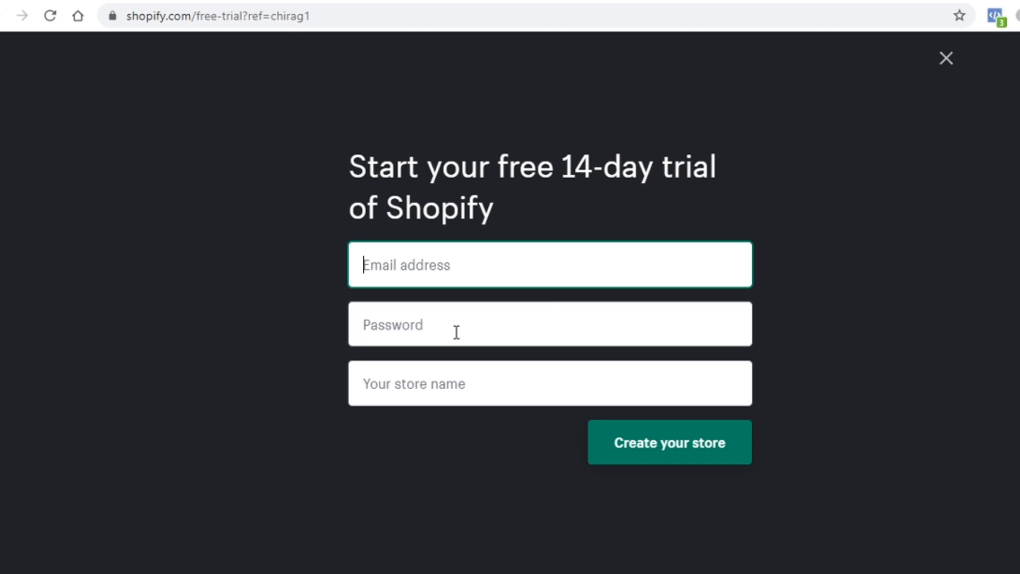
pyautogui.click(434, 380)
pyautogui.write('Wsier Blue')
pyautogui.click(465, 458)
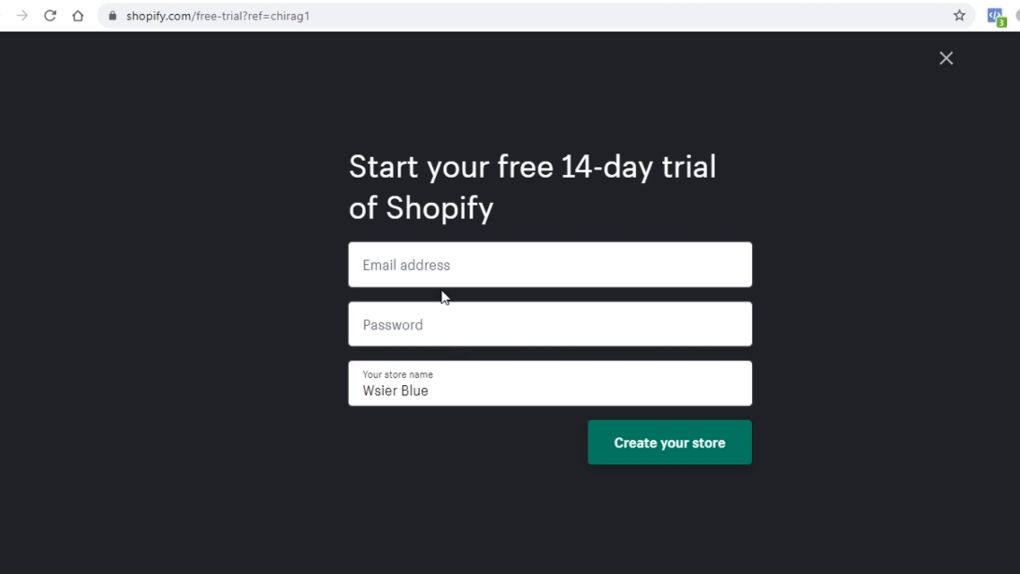
pyautogui.click(641, 449)
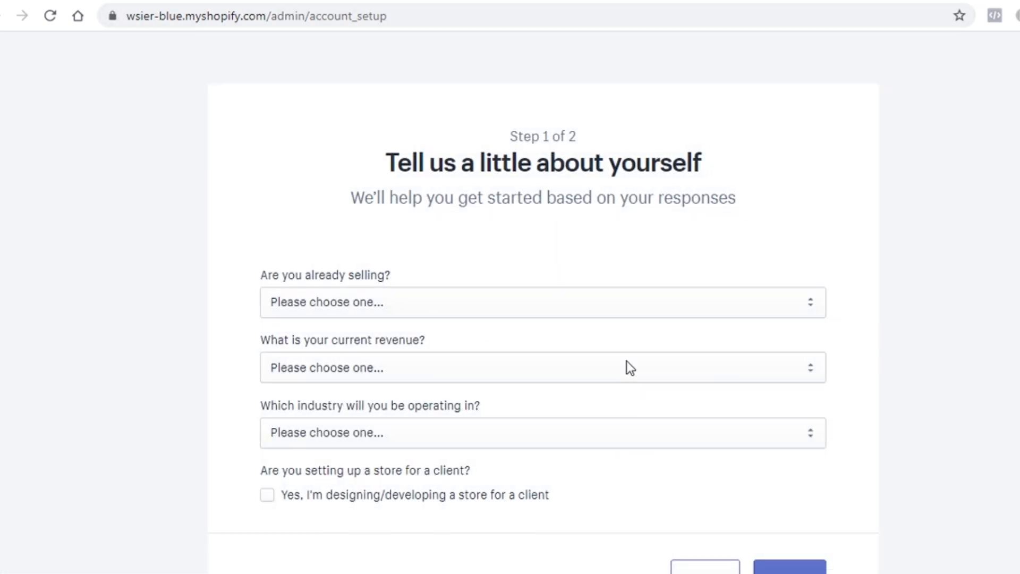
# Step: Skip the 'Tell us about yourself' questions and review the India-preset business address form
pyautogui.scroll(-2, 626, 364)
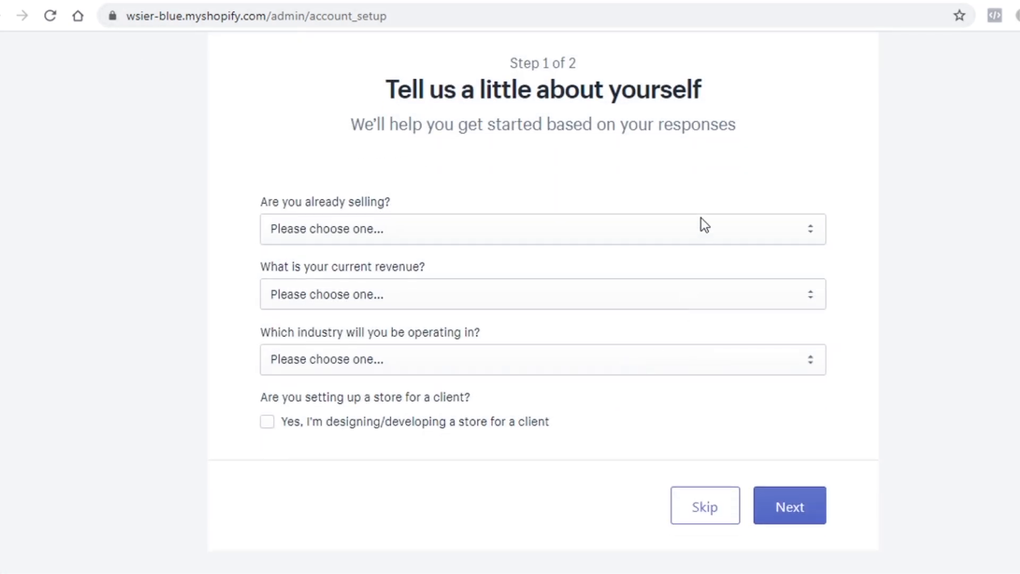
pyautogui.click(702, 506)
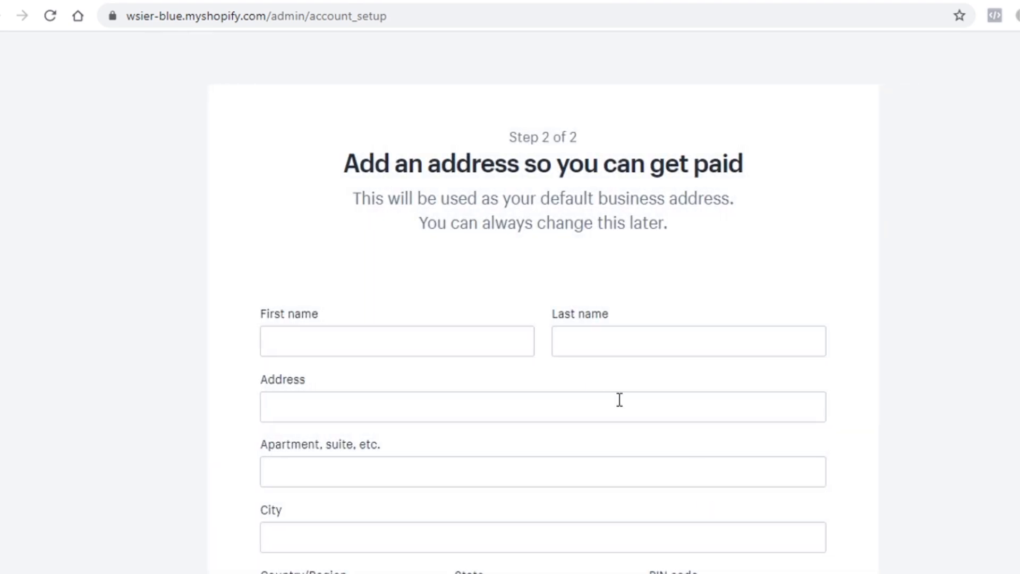
pyautogui.scroll(-2, 600, 391)
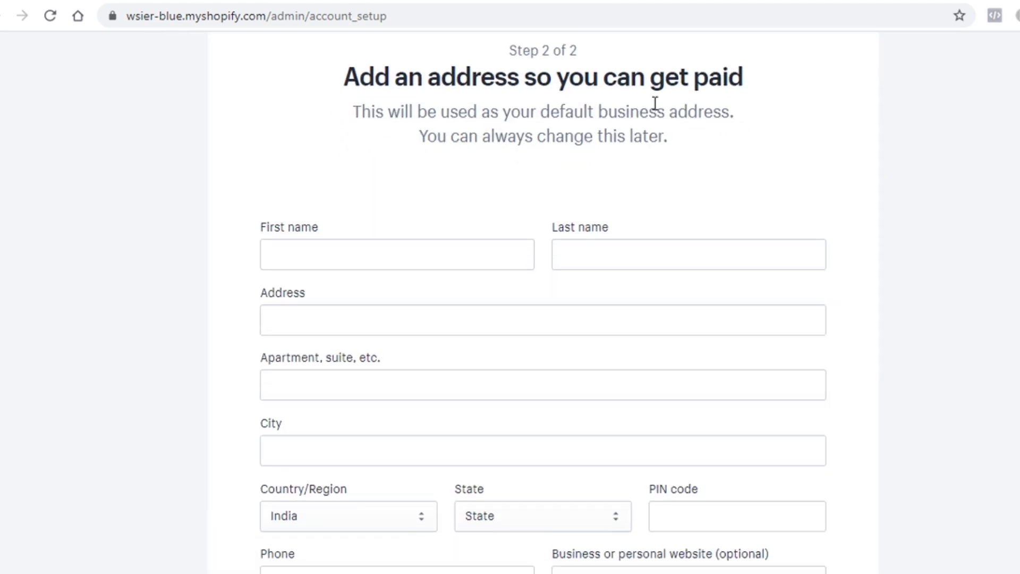
pyautogui.scroll(-4, 514, 192)
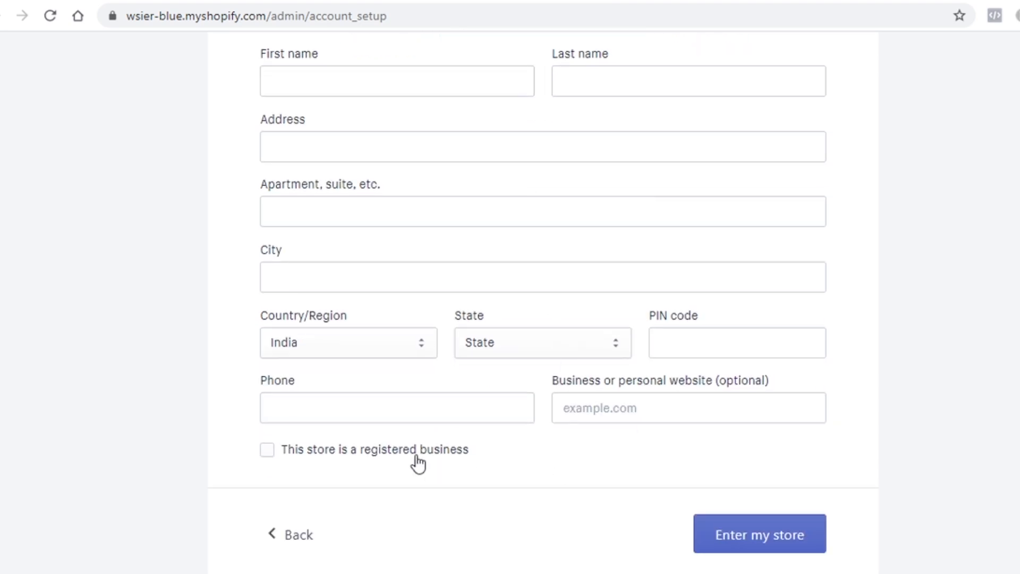
pyautogui.scroll(3, 611, 449)
pyautogui.scroll(1, 626, 442)
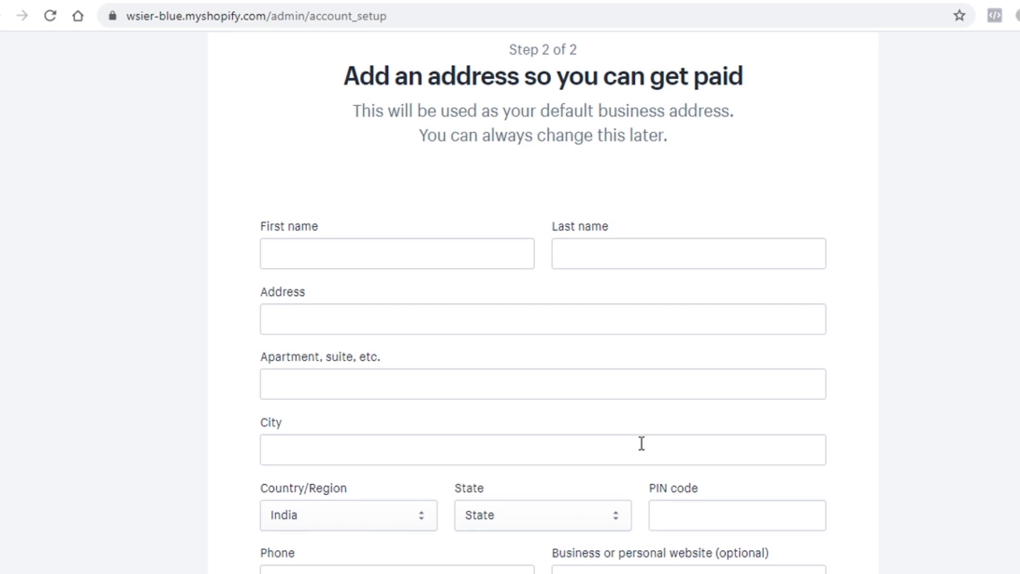
pyautogui.scroll(-4, 643, 445)
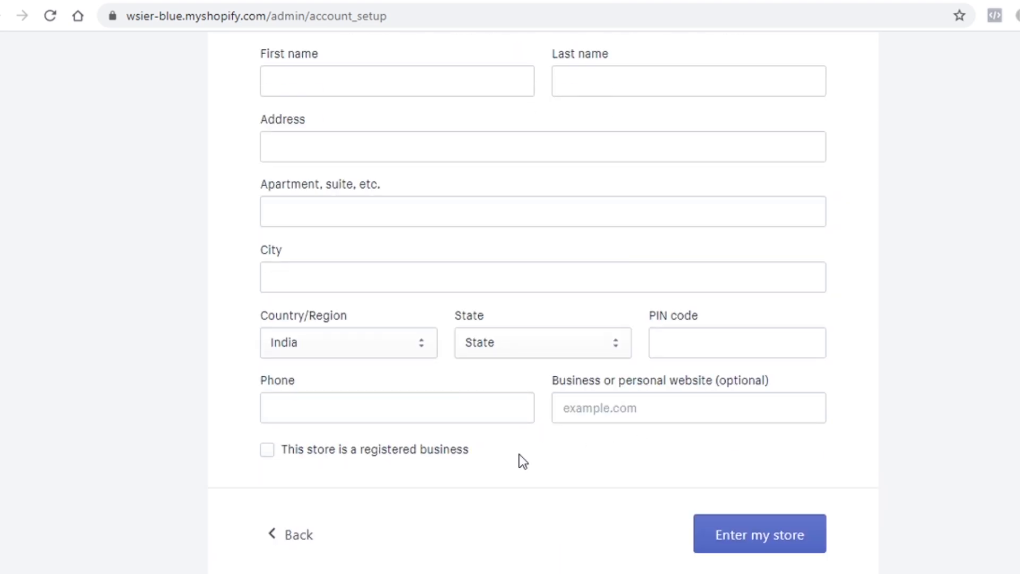
pyautogui.scroll(2, 519, 454)
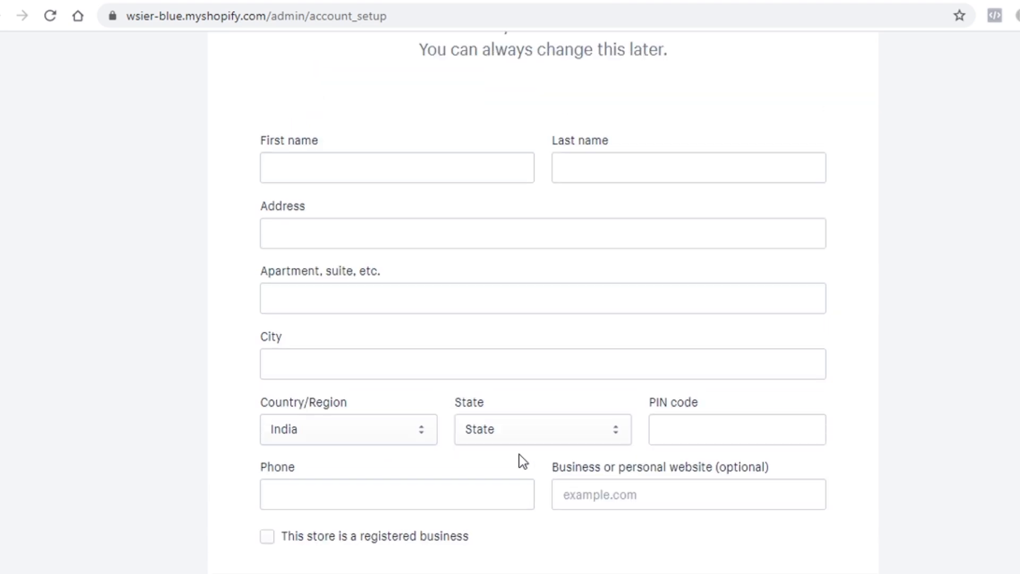
pyautogui.scroll(2, 548, 333)
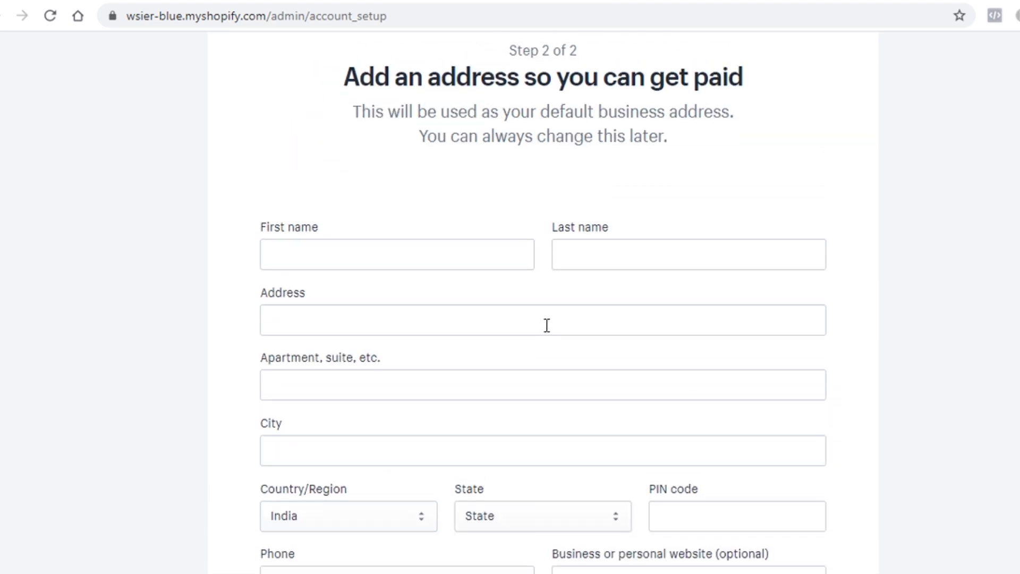
pyautogui.scroll(2, 546, 324)
pyautogui.scroll(-4, 478, 244)
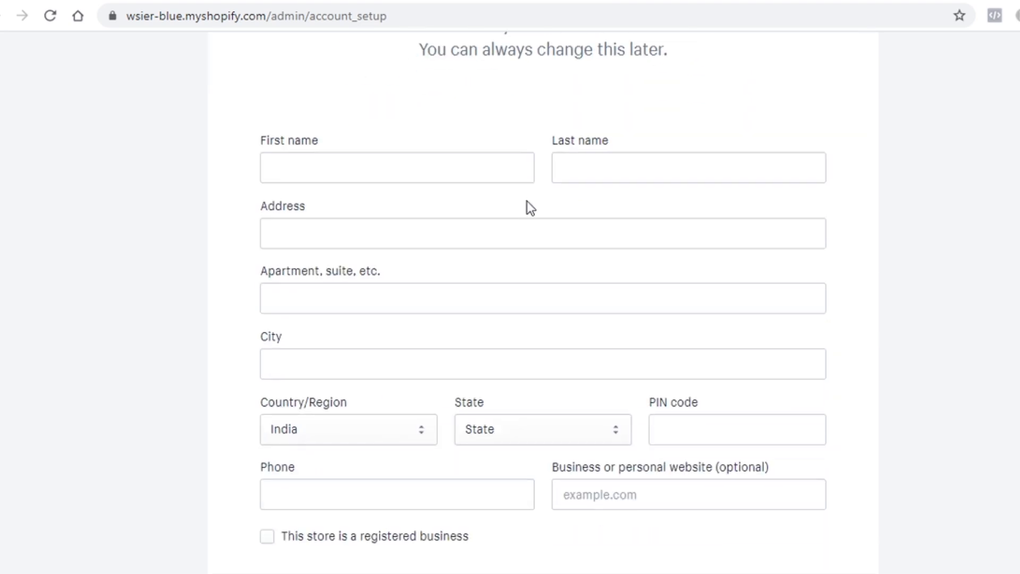
pyautogui.scroll(-2, 633, 330)
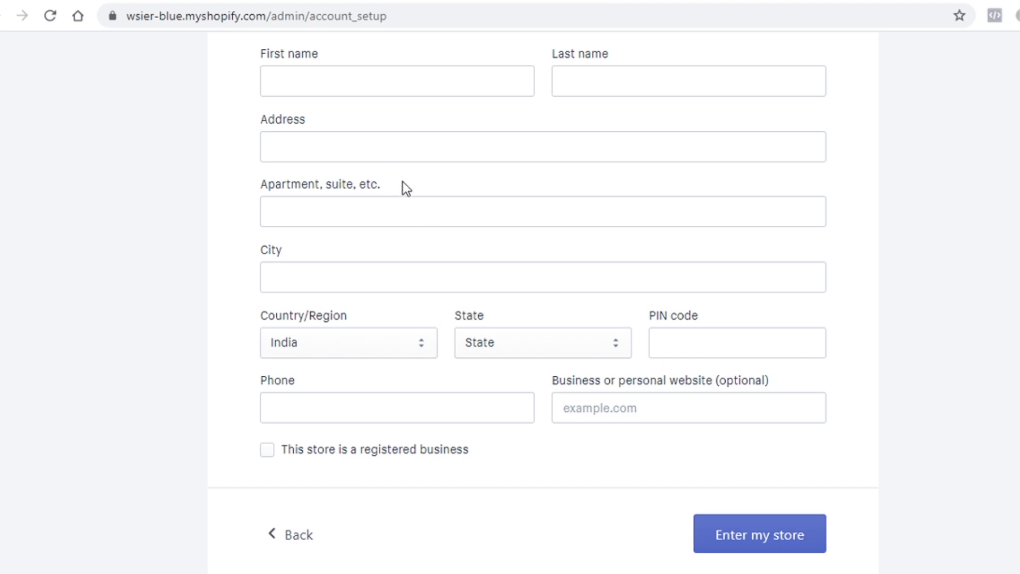
pyautogui.scroll(2, 405, 188)
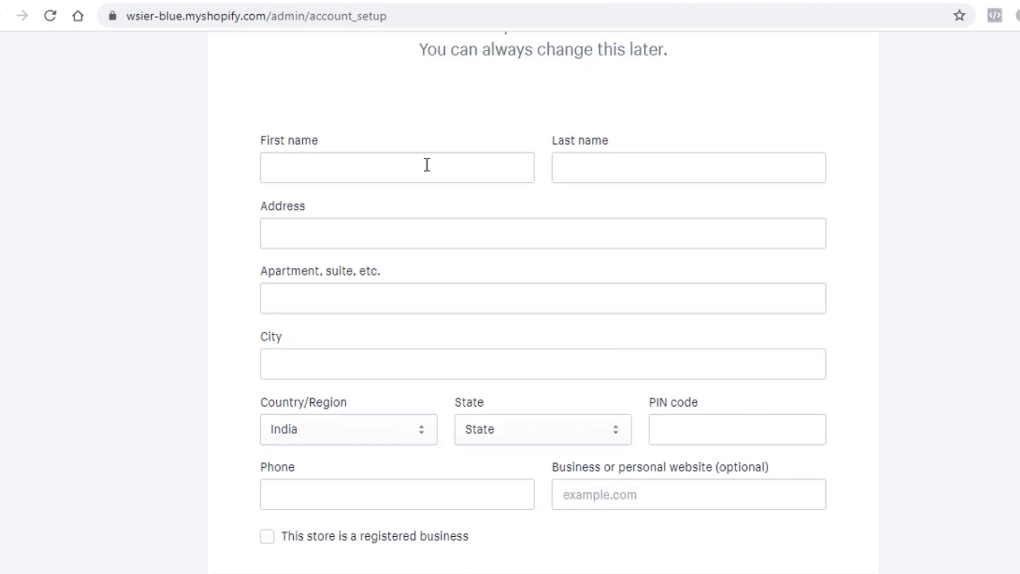
pyautogui.scroll(-4, 681, 485)
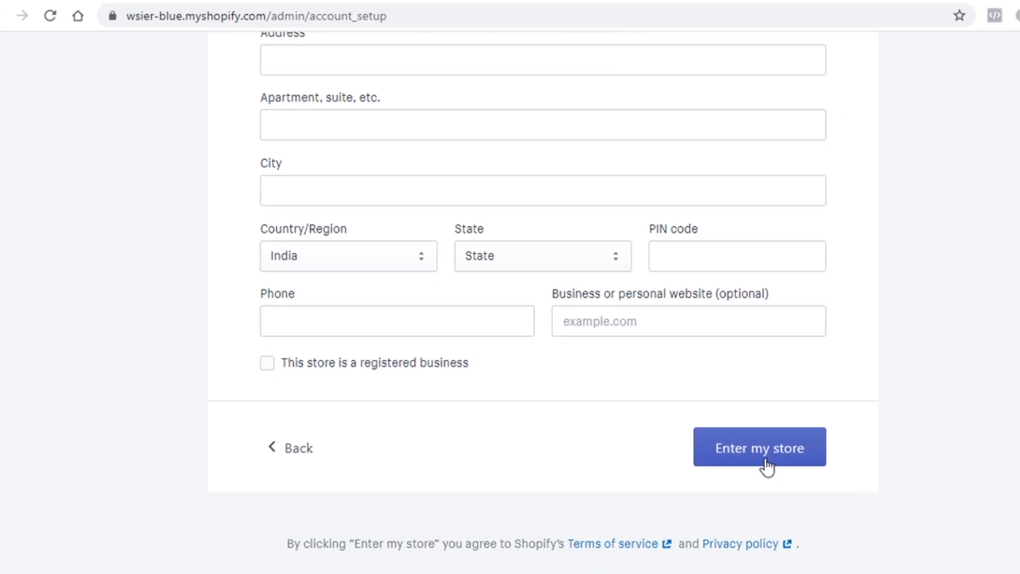
# Step: Enter the Wsier Blue admin and show the Add domain tip in the Get ready to sell online card
pyautogui.click(767, 466)
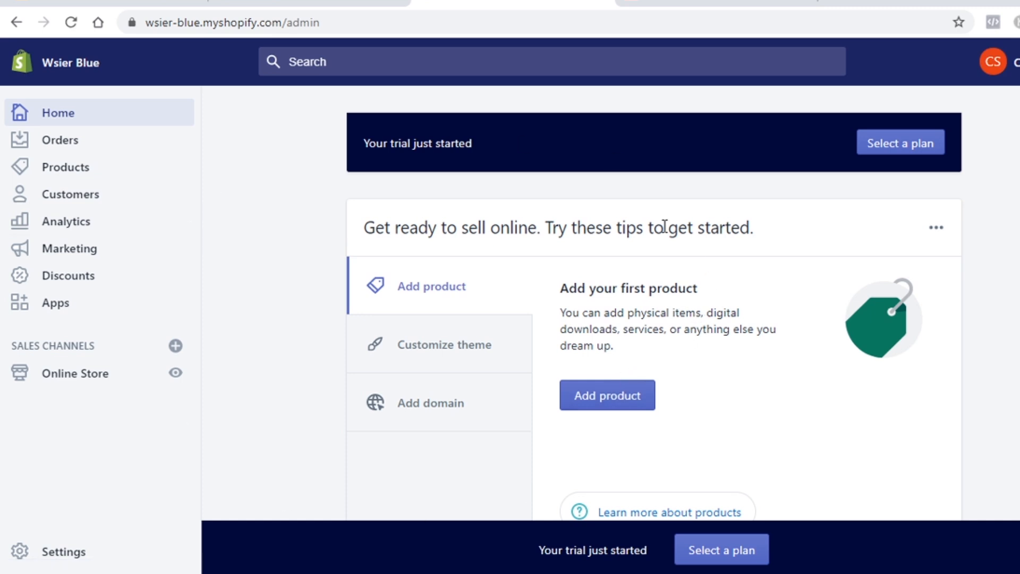
pyautogui.scroll(-12, 758, 349)
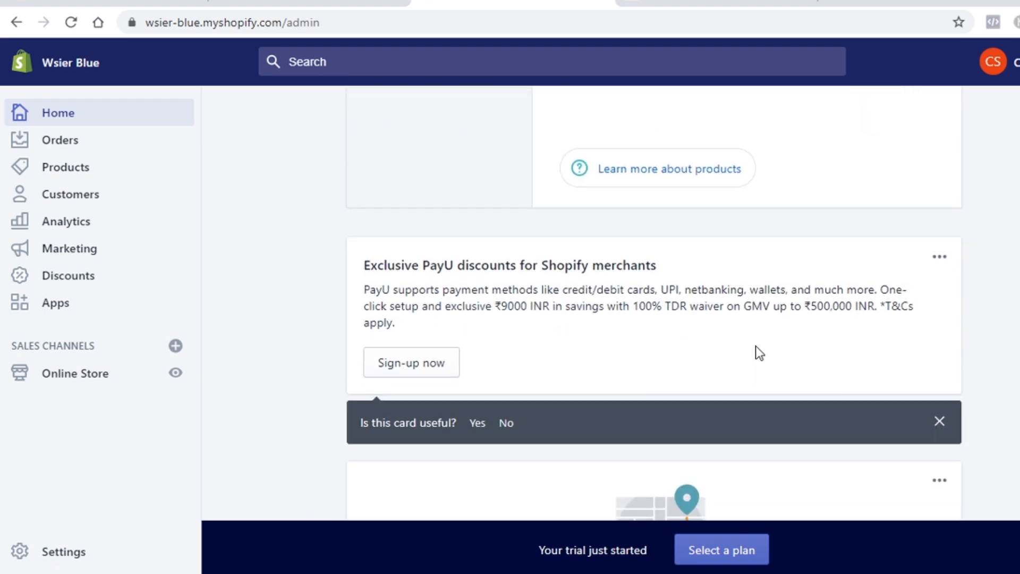
pyautogui.scroll(-10, 755, 346)
pyautogui.scroll(18, 756, 346)
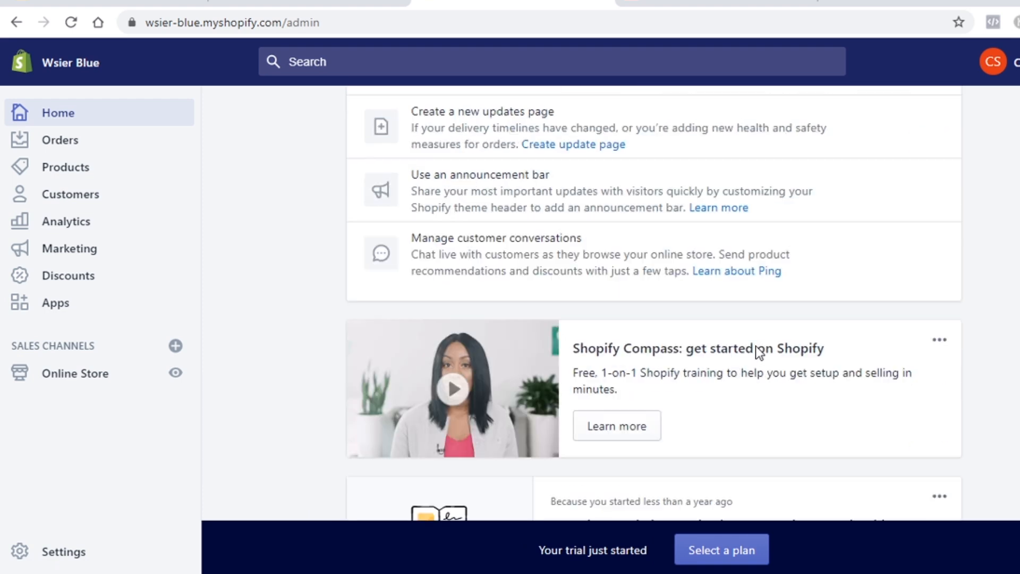
pyautogui.scroll(3, 757, 348)
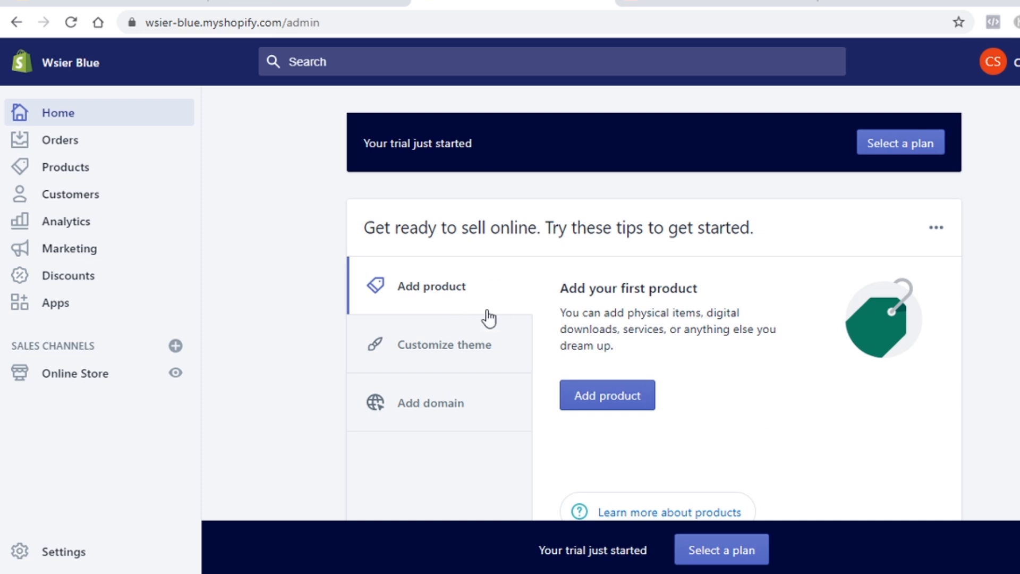
pyautogui.click(448, 420)
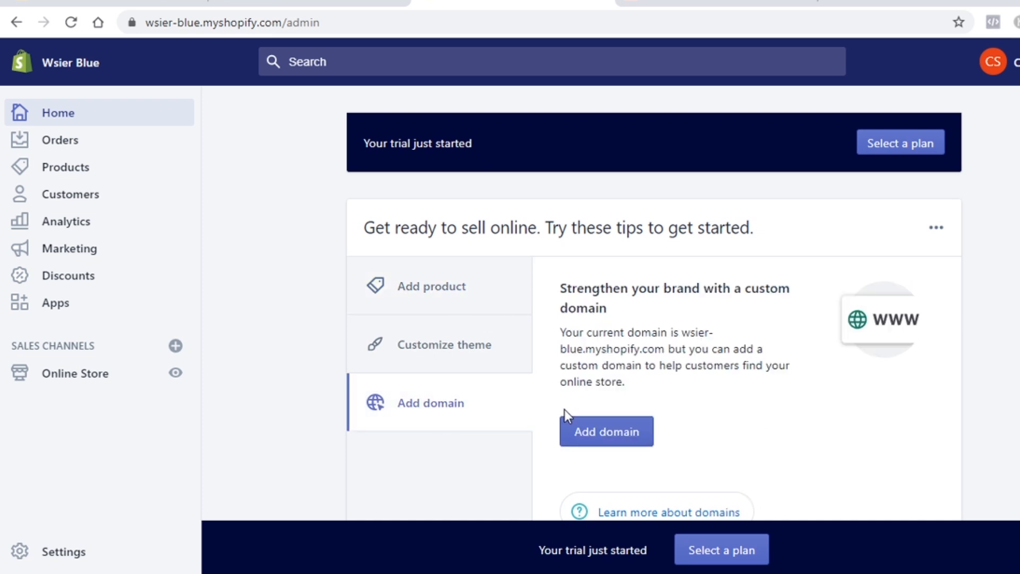
pyautogui.scroll(-2, 564, 409)
# Step: Look at the empty Connect existing domain form under Domains, then return to admin Home
pyautogui.click(605, 340)
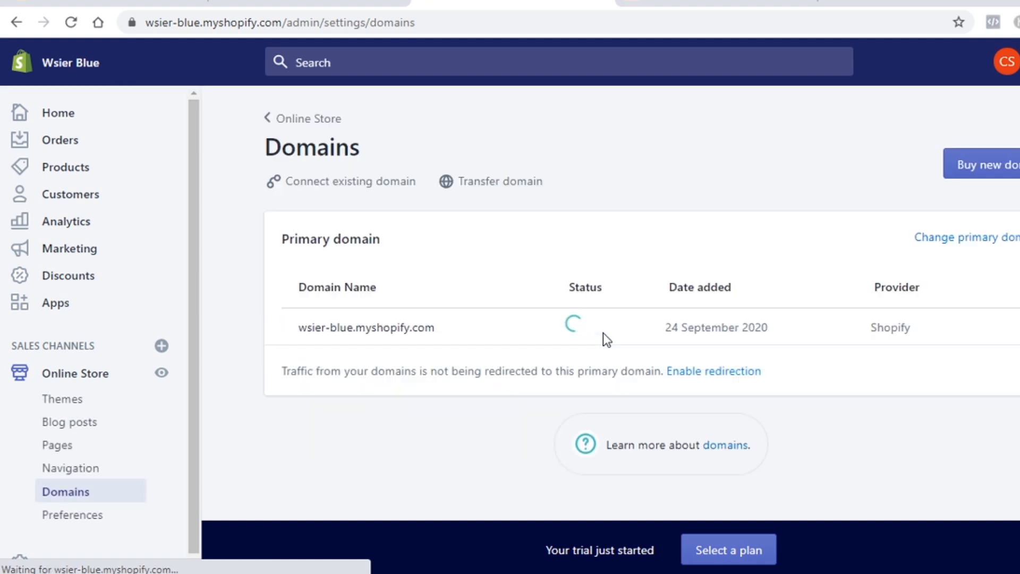
pyautogui.click(338, 185)
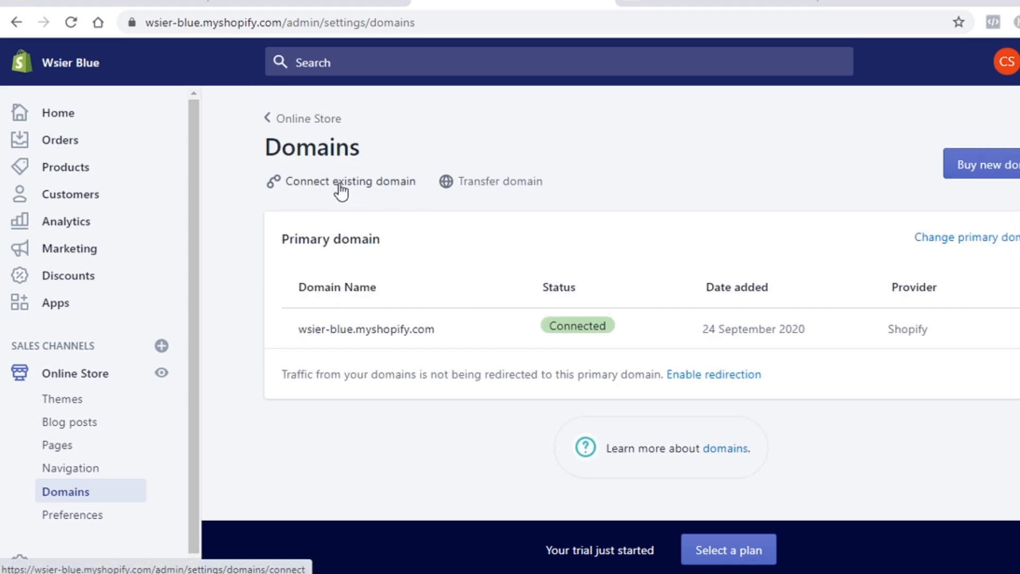
pyautogui.click(342, 187)
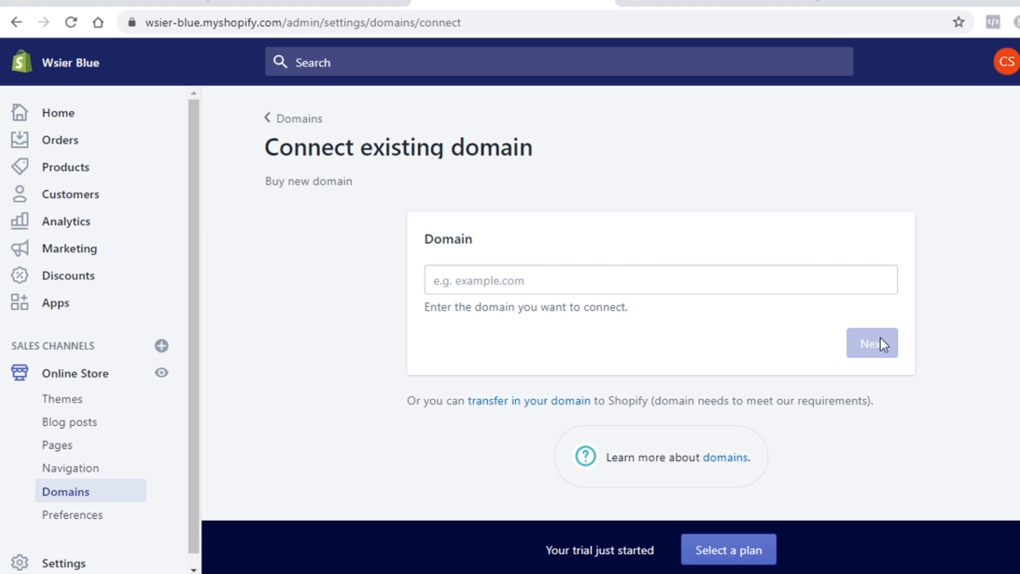
pyautogui.click(83, 492)
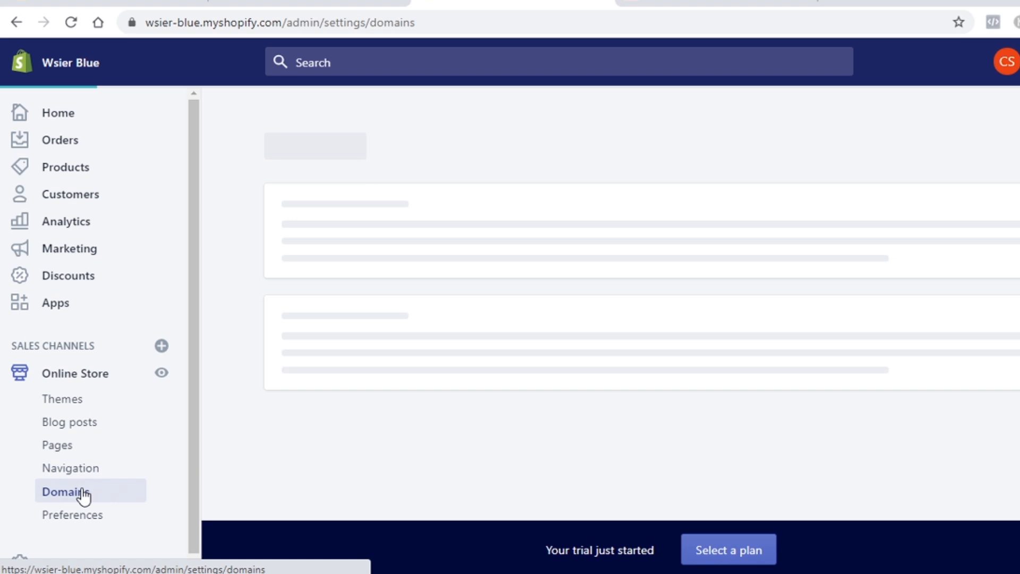
pyautogui.click(86, 112)
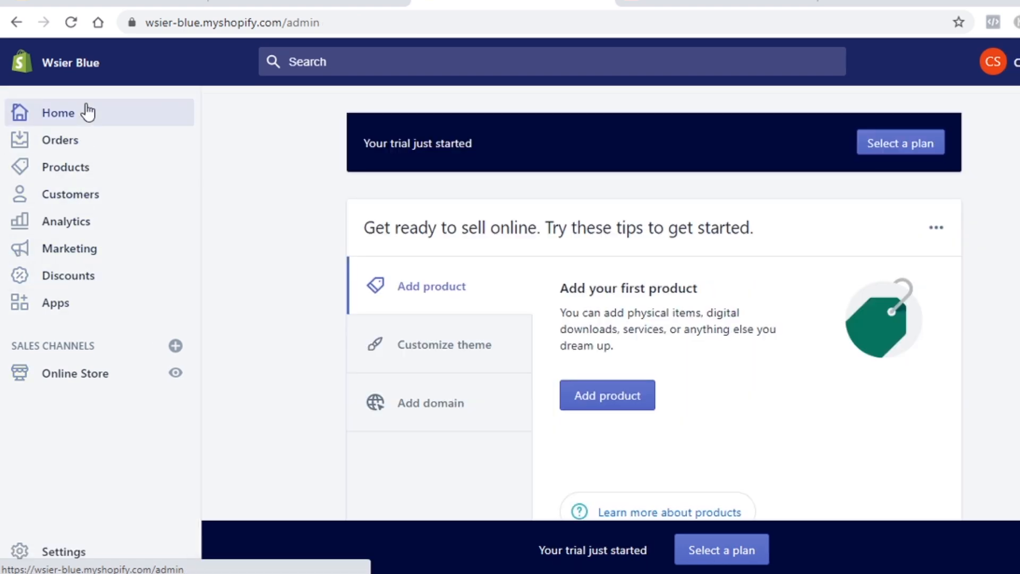
# Step: Look over the theme customization tip on the admin home page
pyautogui.click(463, 350)
pyautogui.click(452, 291)
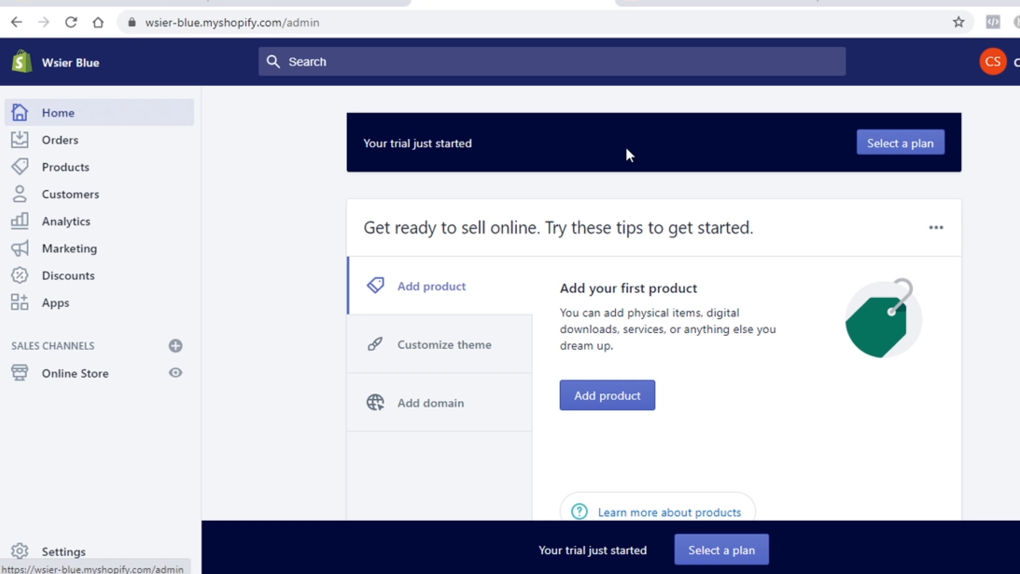
pyautogui.scroll(-15, 483, 330)
pyautogui.scroll(-1, 485, 331)
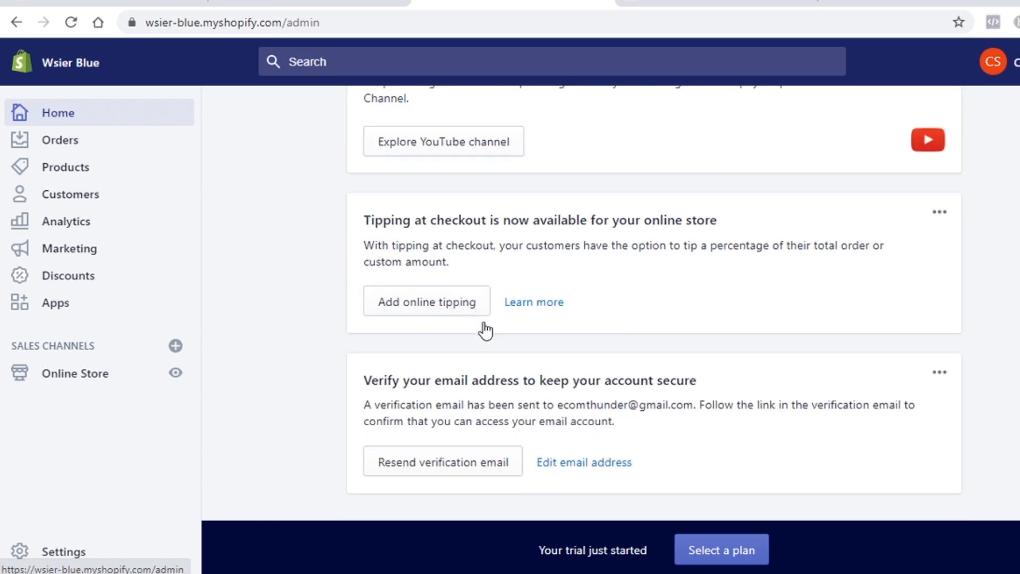
# Step: Pass through the empty Orders and Products pages, ending on Customers
pyautogui.click(86, 146)
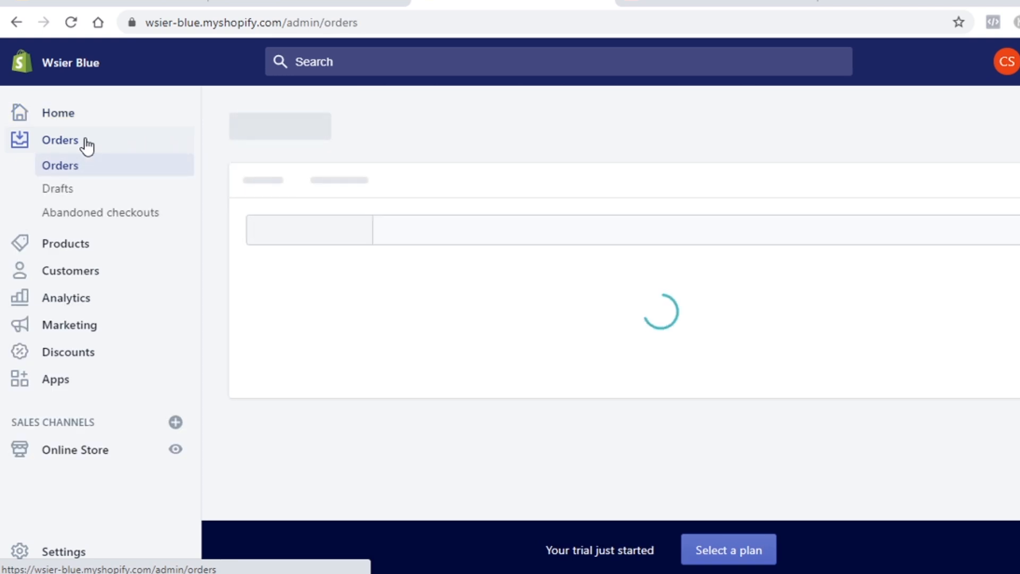
pyautogui.scroll(-3, 641, 262)
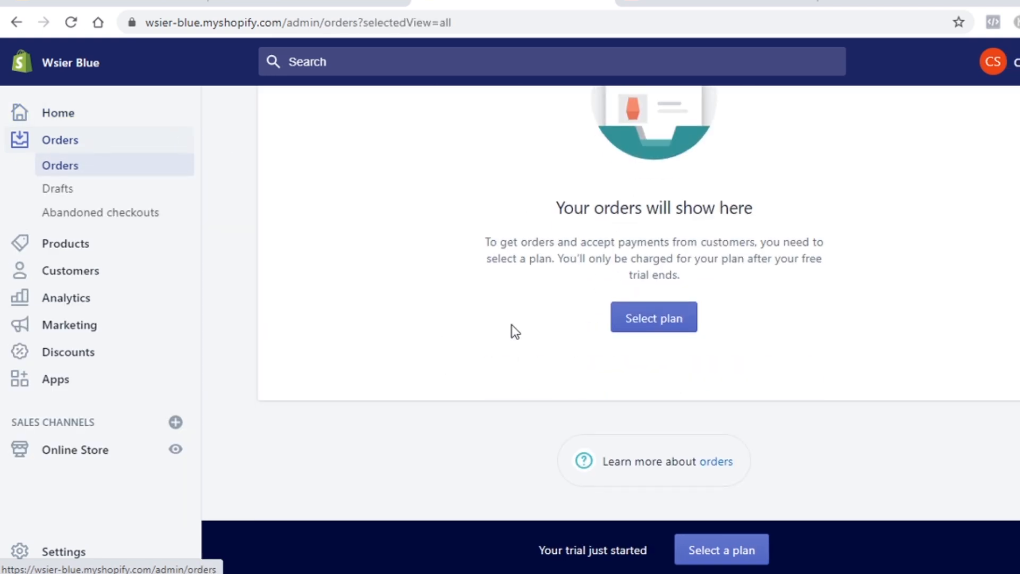
pyautogui.click(25, 244)
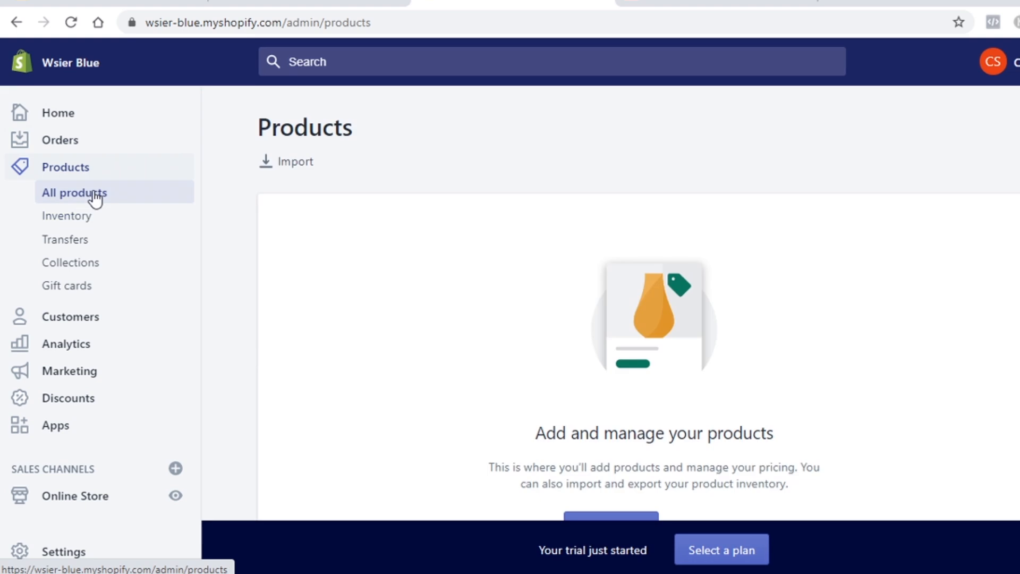
pyautogui.scroll(-3, 480, 256)
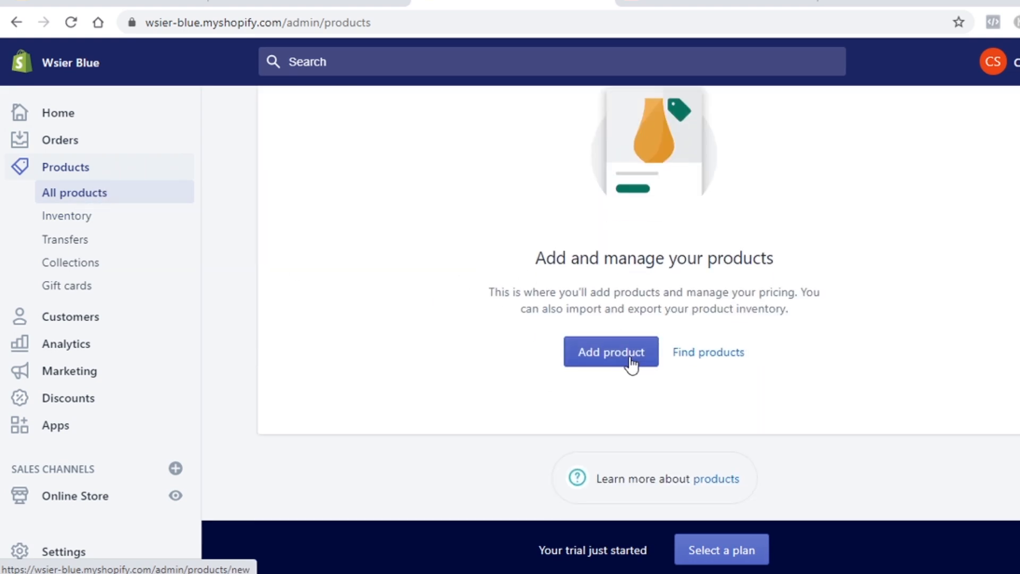
pyautogui.scroll(3, 629, 365)
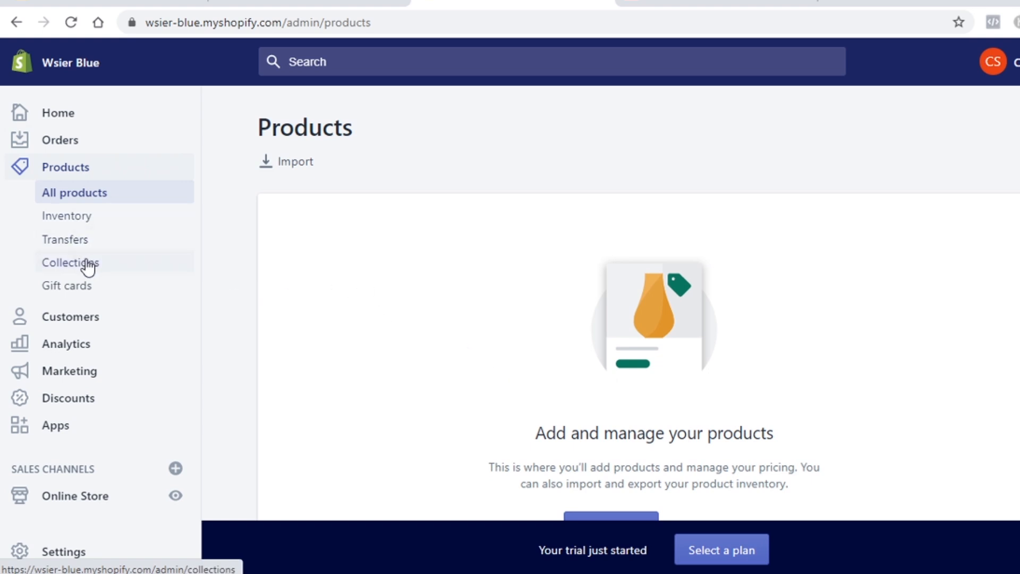
pyautogui.scroll(-3, 101, 279)
pyautogui.click(74, 321)
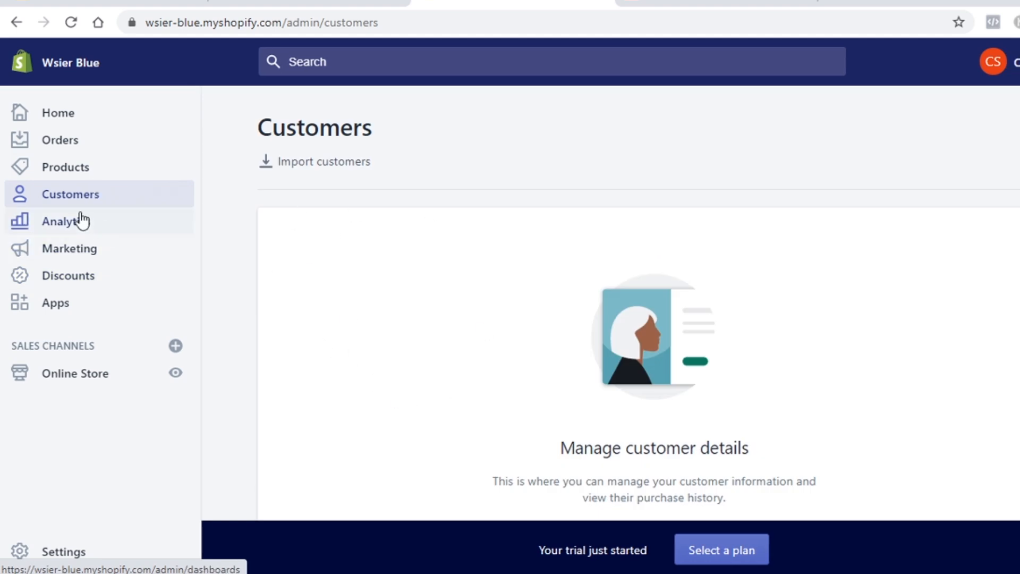
# Step: View the Analytics dashboard and its date range presets, keeping the range at Today
pyautogui.click(81, 220)
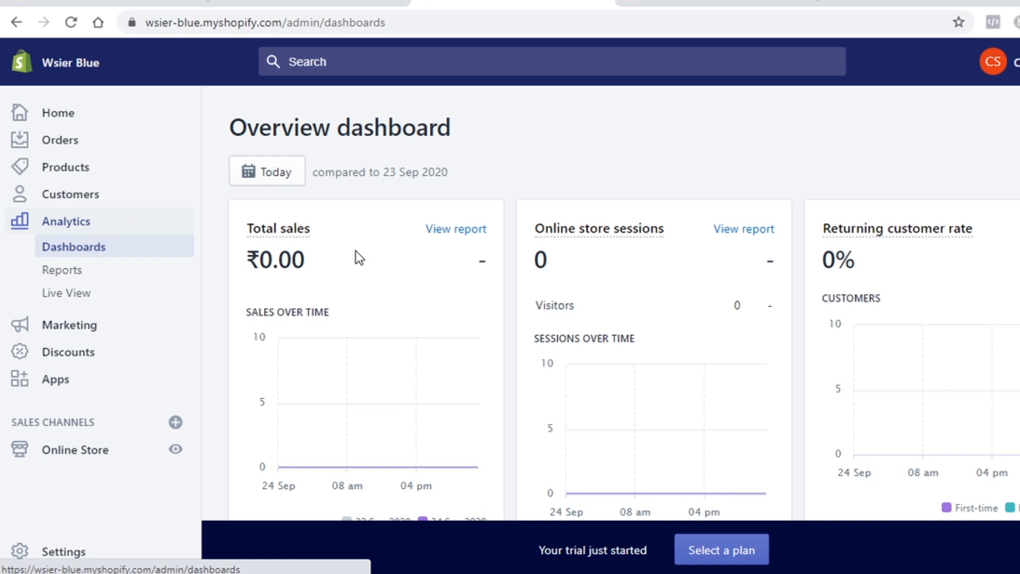
pyautogui.click(291, 184)
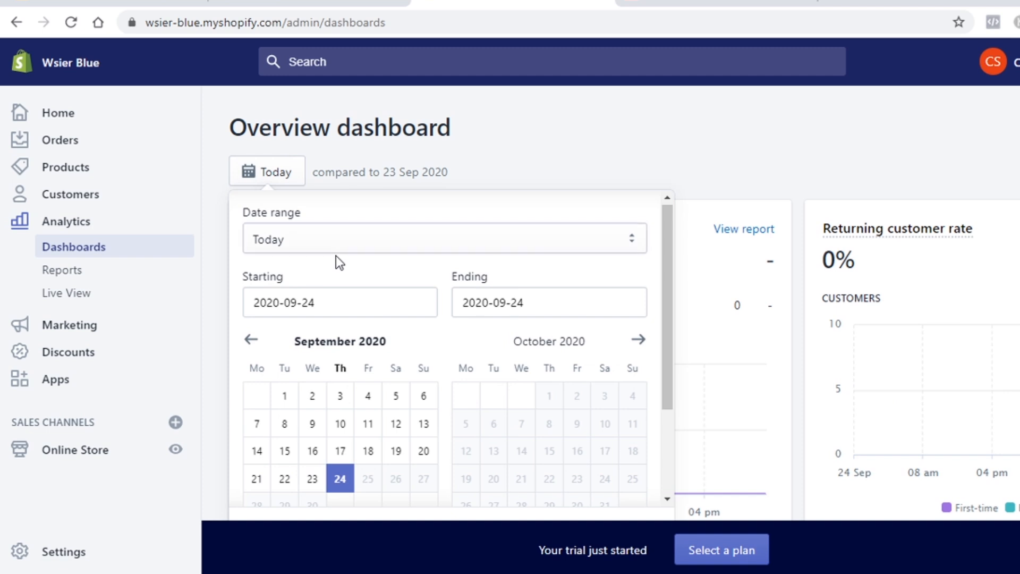
pyautogui.click(398, 235)
pyautogui.click(755, 183)
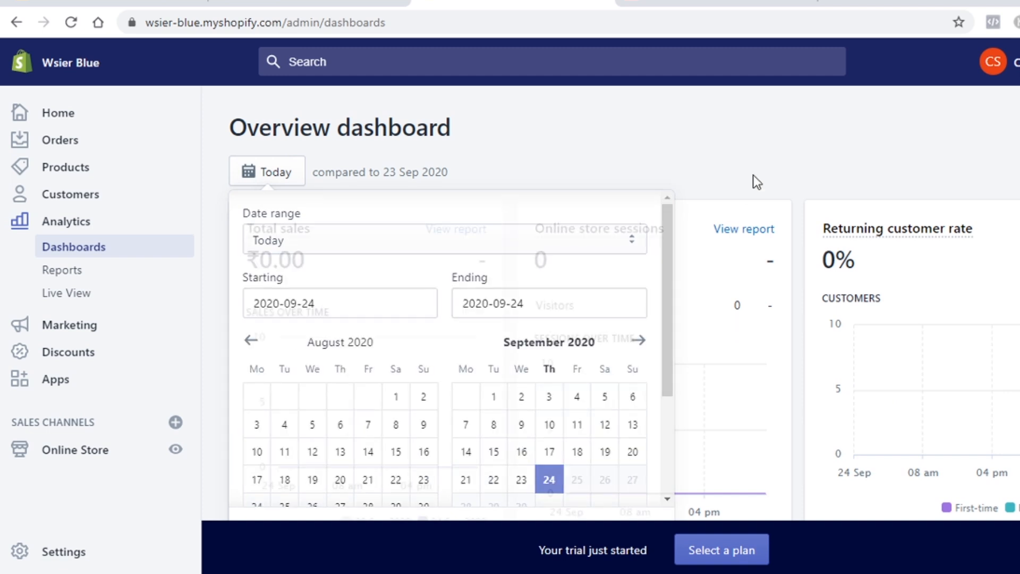
pyautogui.click(754, 180)
pyautogui.scroll(-2, 107, 296)
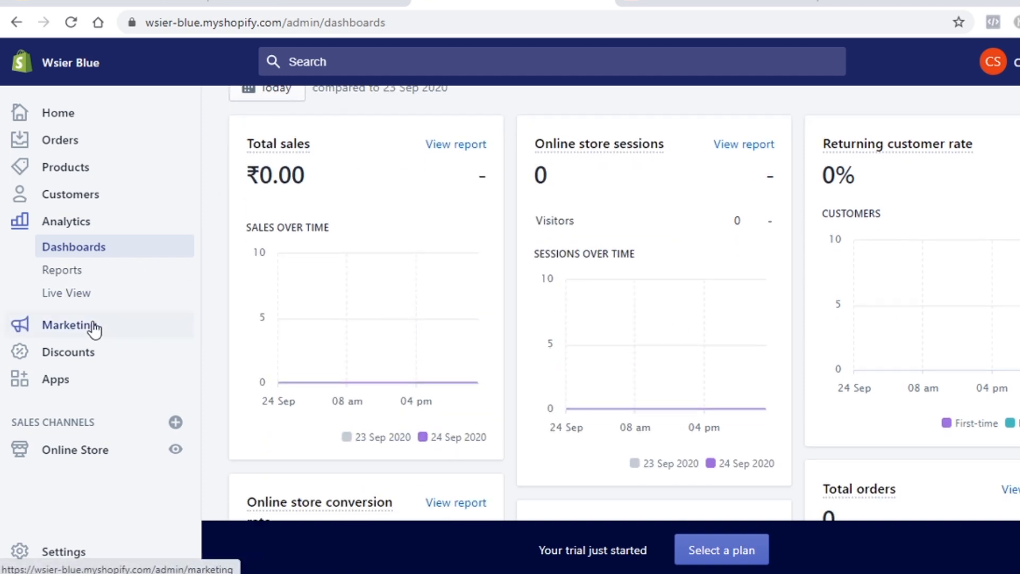
# Step: Check Marketing and Discounts, then view the Apps page listing Advanced Cash on Delivery for India
pyautogui.click(91, 326)
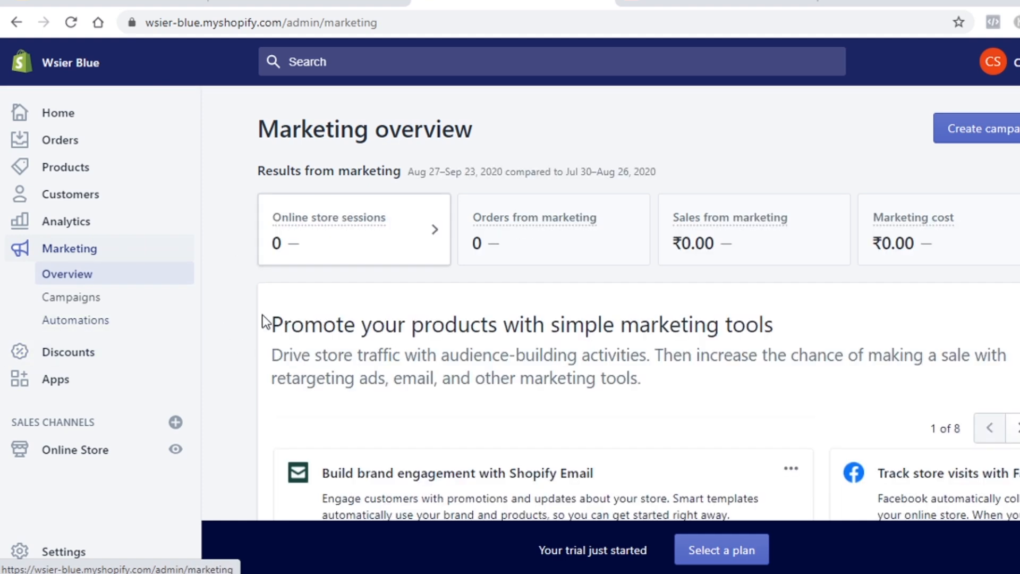
pyautogui.click(88, 353)
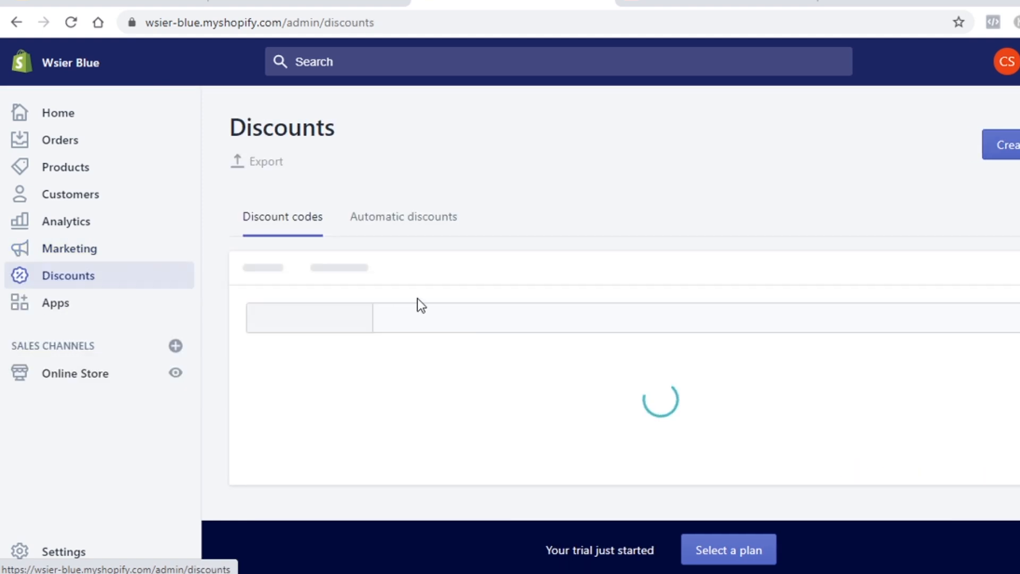
pyautogui.scroll(-2, 472, 301)
pyautogui.scroll(-3, 471, 300)
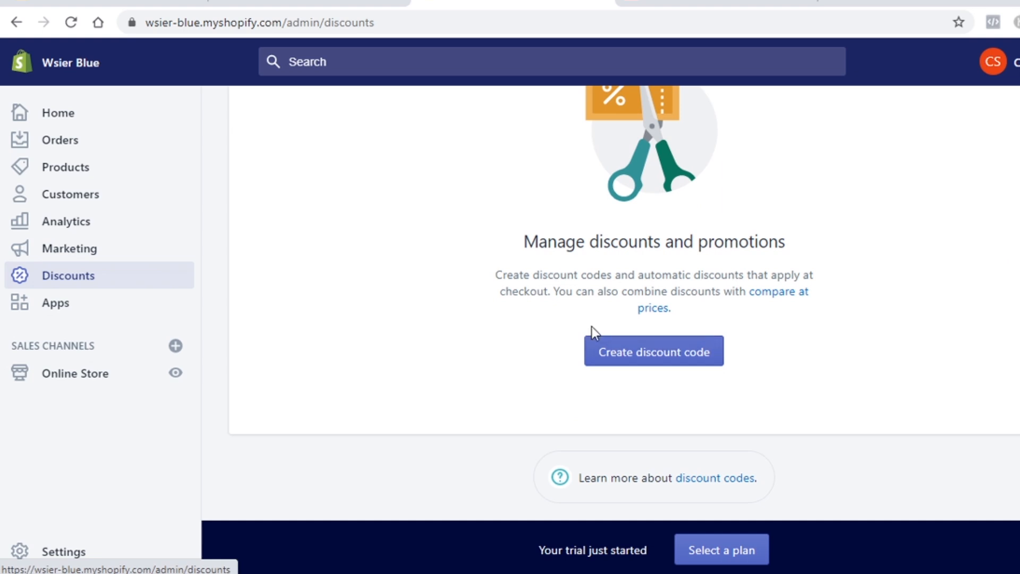
pyautogui.click(93, 305)
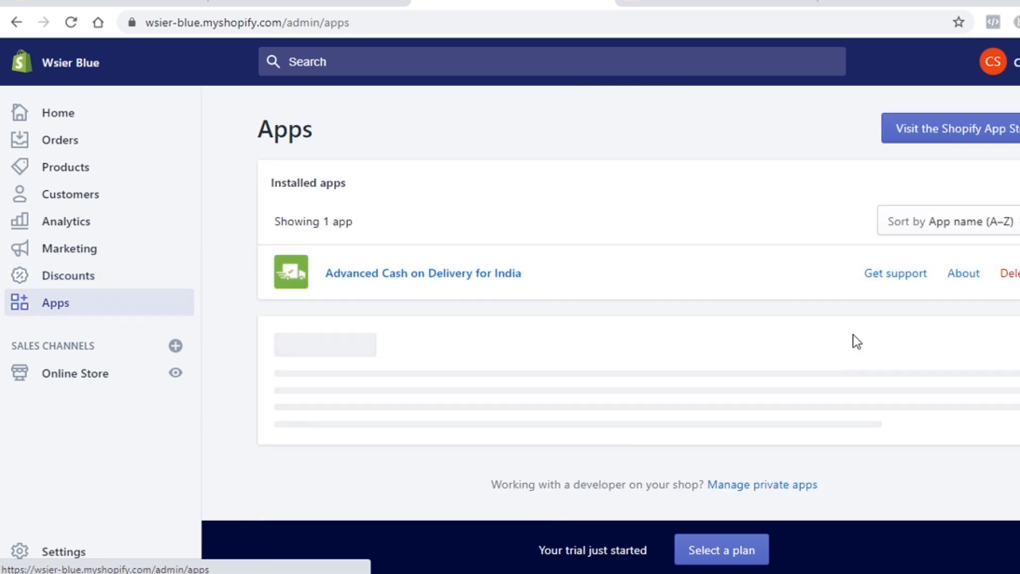
pyautogui.scroll(-5, 756, 278)
pyautogui.scroll(5, 576, 273)
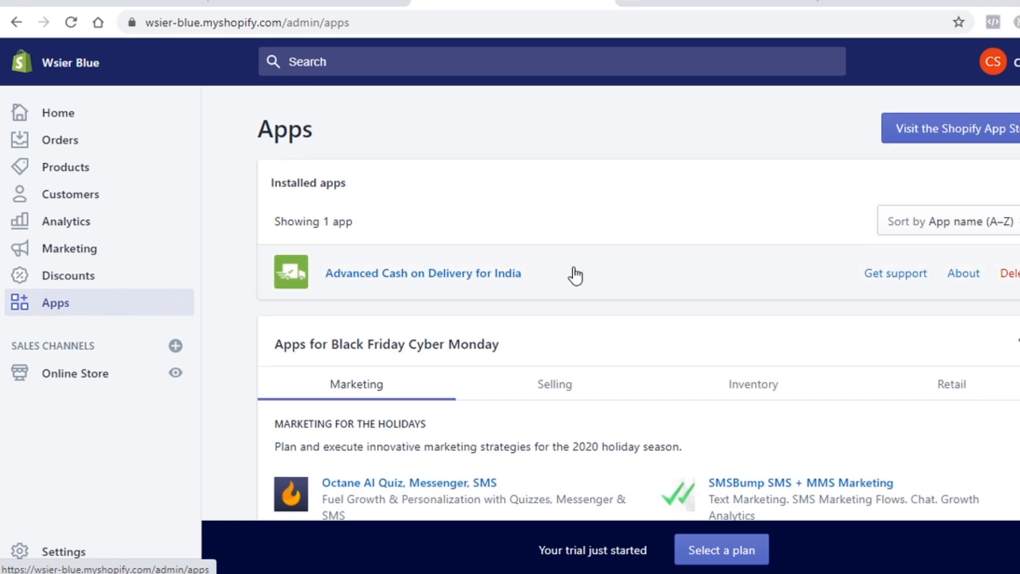
# Step: Delete the Advanced Cash on Delivery for India app, then look over the Online Store Themes page
pyautogui.click(1007, 273)
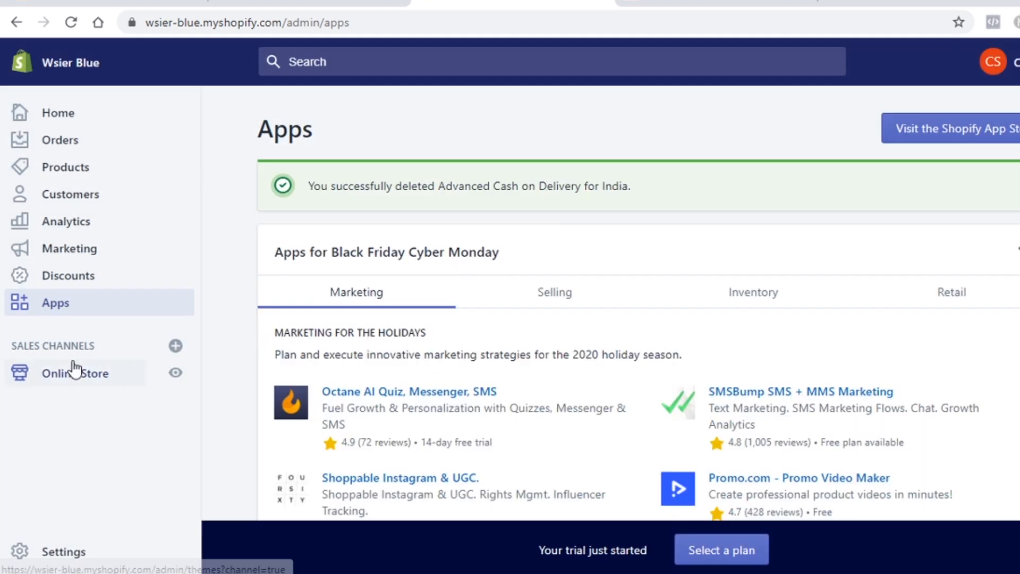
pyautogui.click(71, 375)
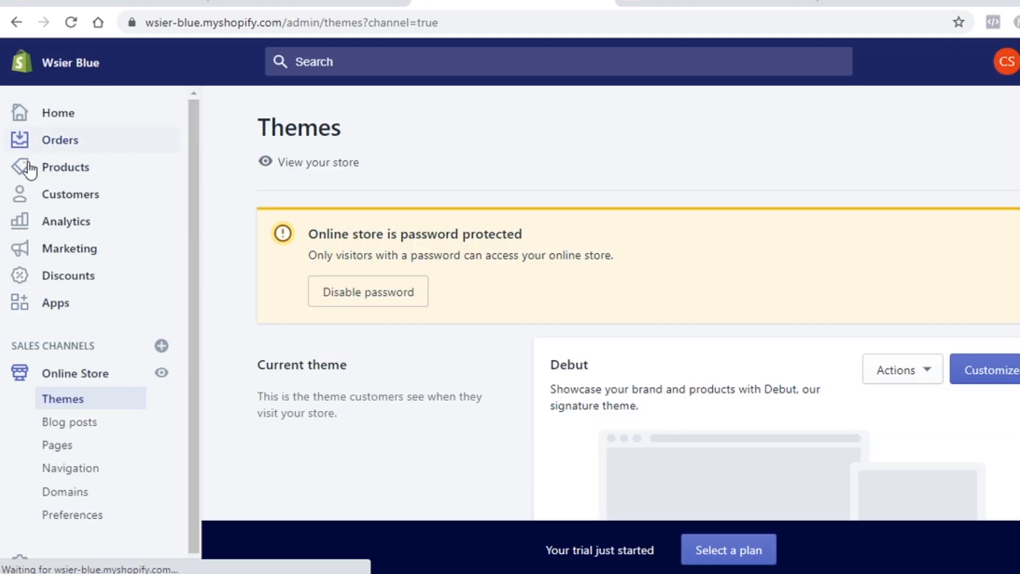
pyautogui.scroll(-1, 107, 337)
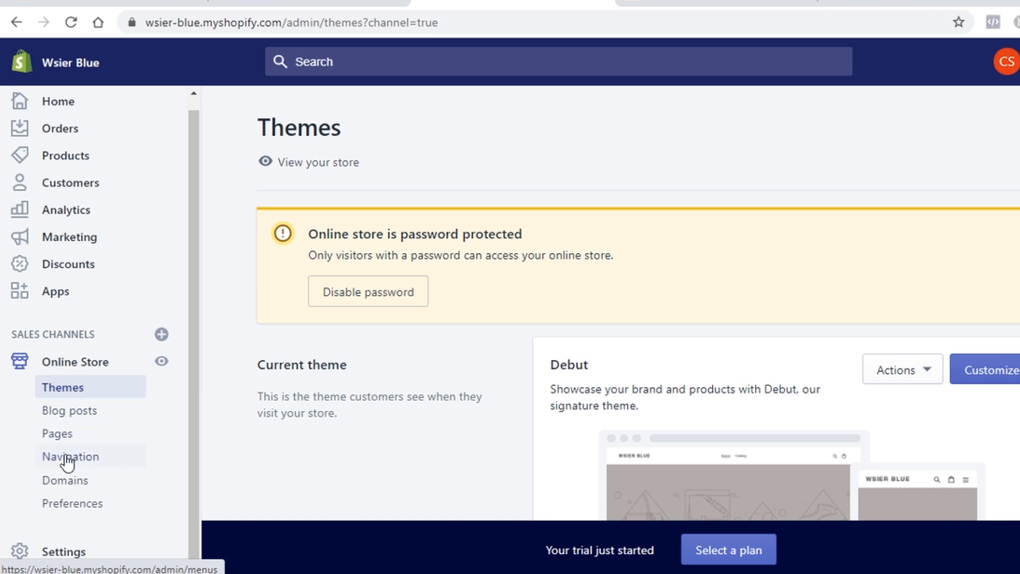
pyautogui.scroll(-3, 506, 362)
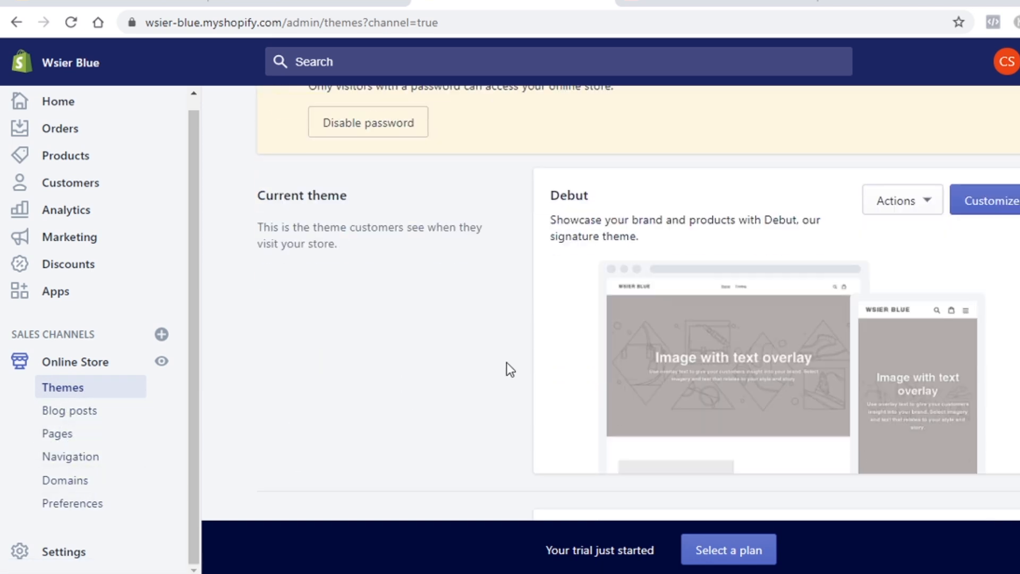
pyautogui.scroll(3, 507, 362)
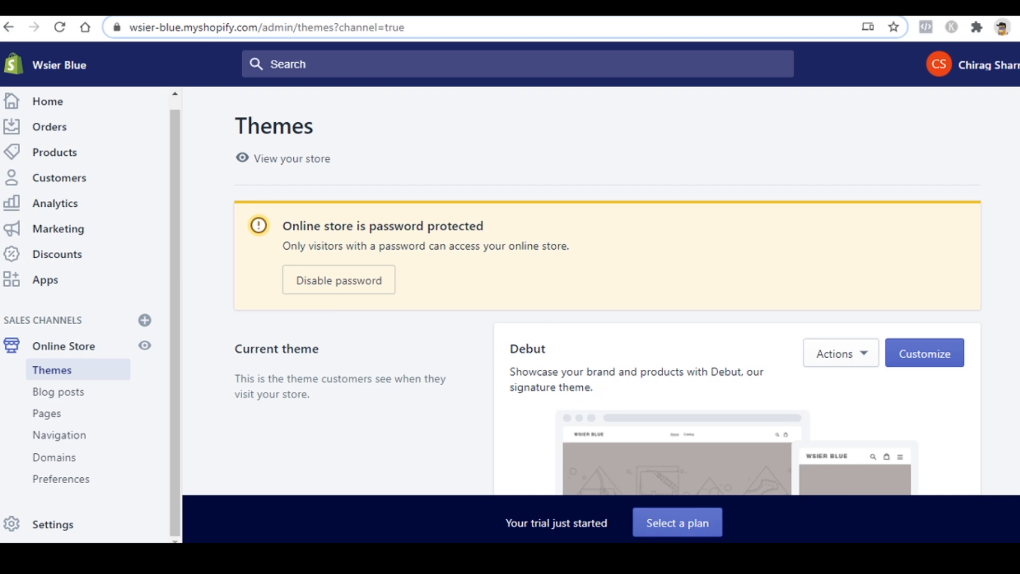
# Step: View the 'Coming Soon' storefront preview, then open the storefront password protection preferences
pyautogui.moveTo(659, 558)
pyautogui.click(739, 515)
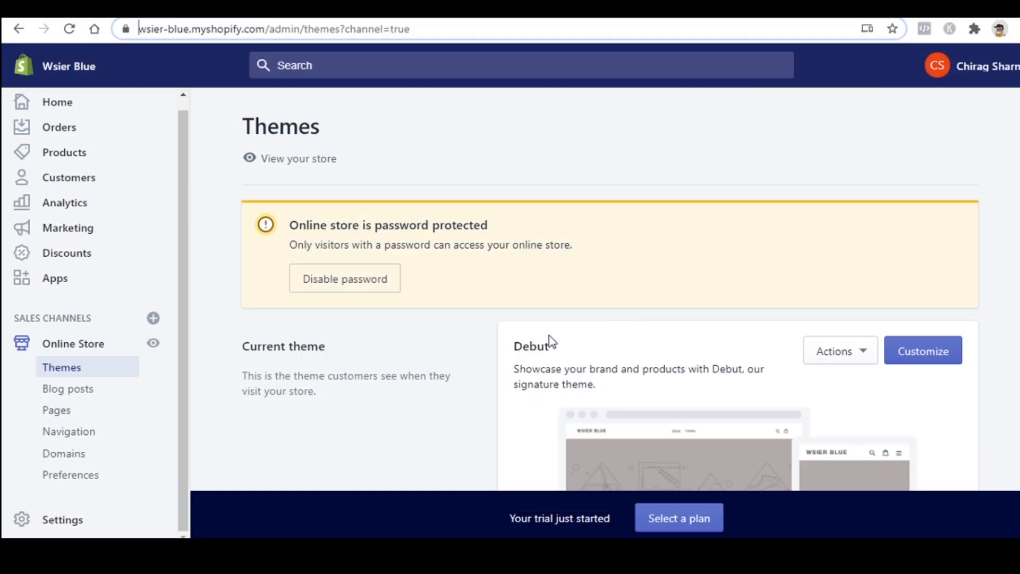
pyautogui.click(321, 277)
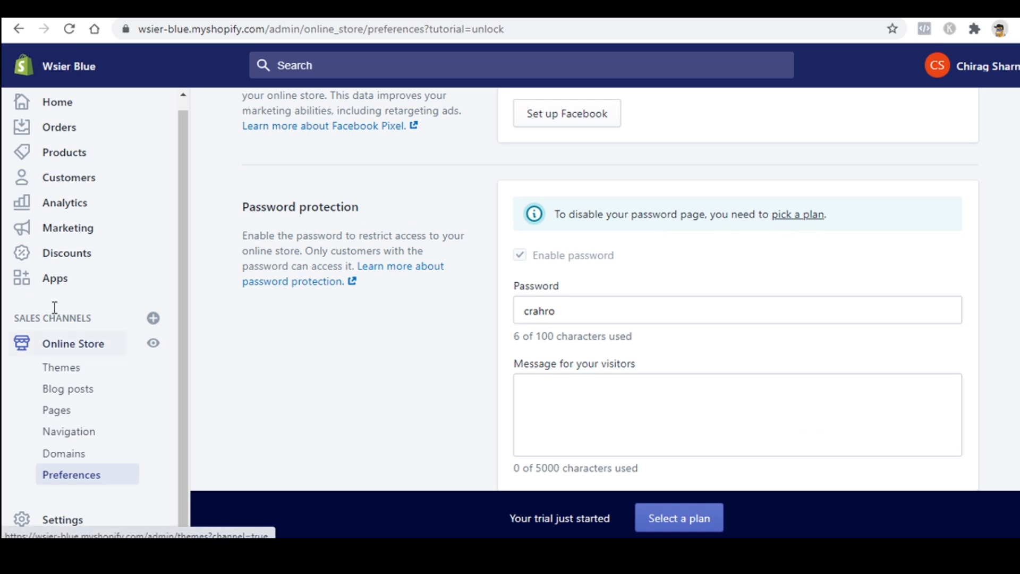
# Step: Go via admin Home to the Themes page showing the password notice and Debut as current theme
pyautogui.click(92, 106)
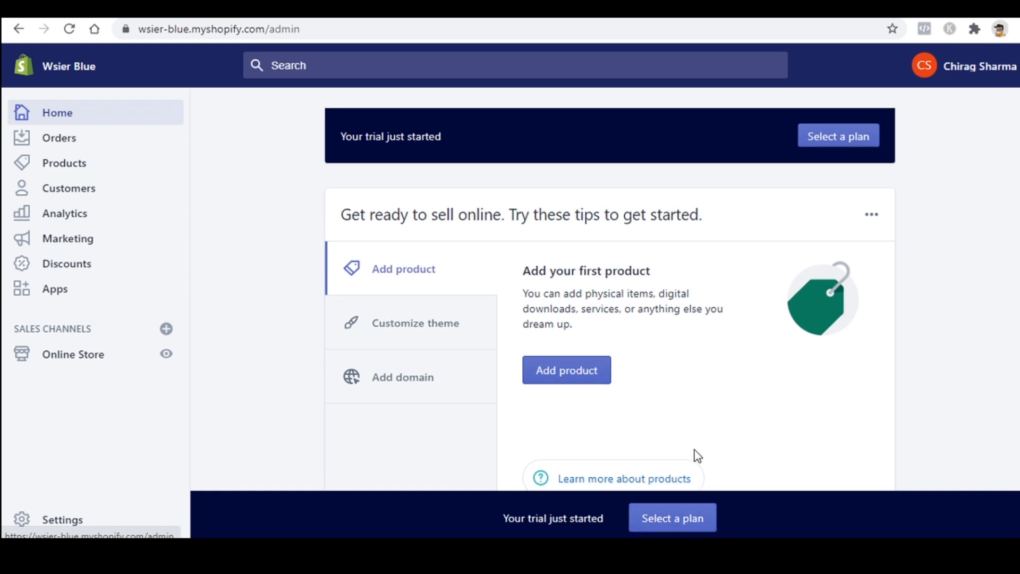
pyautogui.scroll(-15, 694, 468)
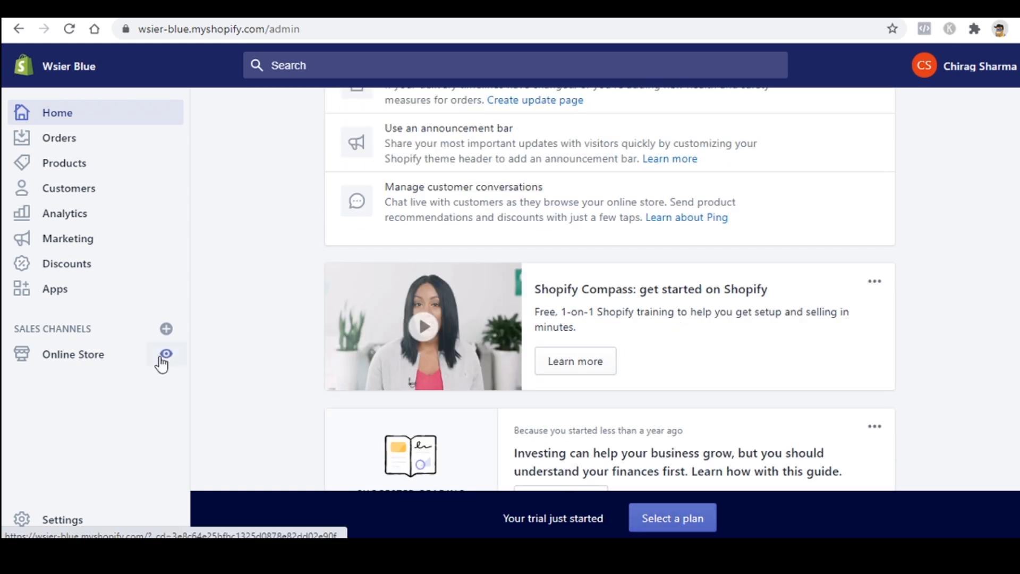
pyautogui.click(85, 351)
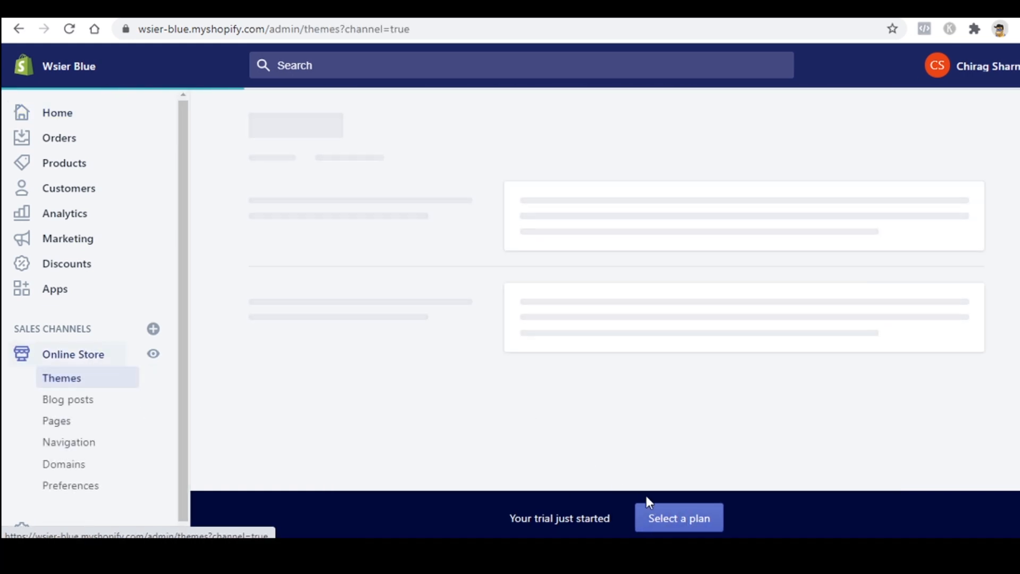
pyautogui.scroll(-2, 589, 423)
pyautogui.scroll(-9, 588, 423)
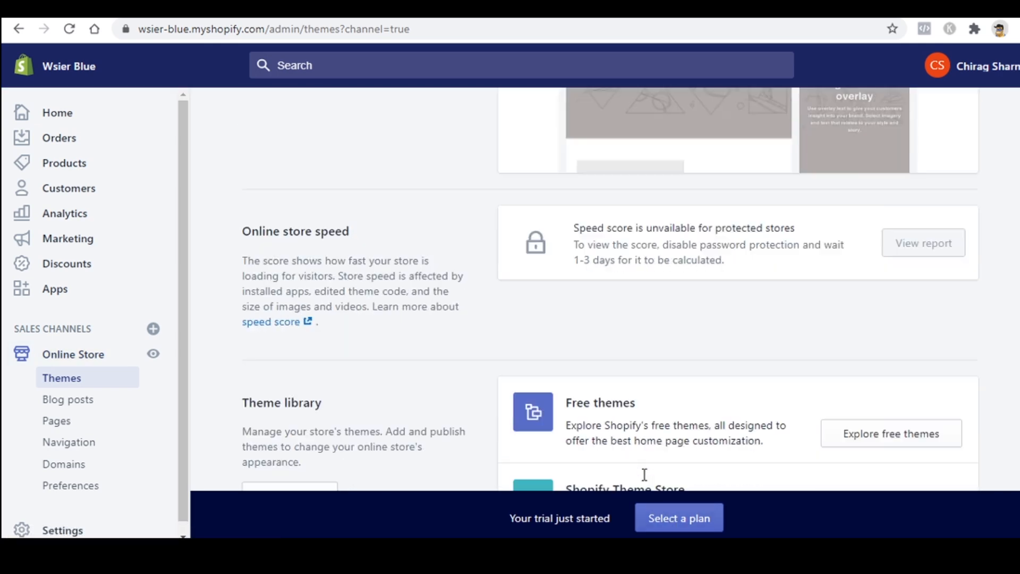
pyautogui.scroll(7, 669, 403)
pyautogui.scroll(3, 668, 403)
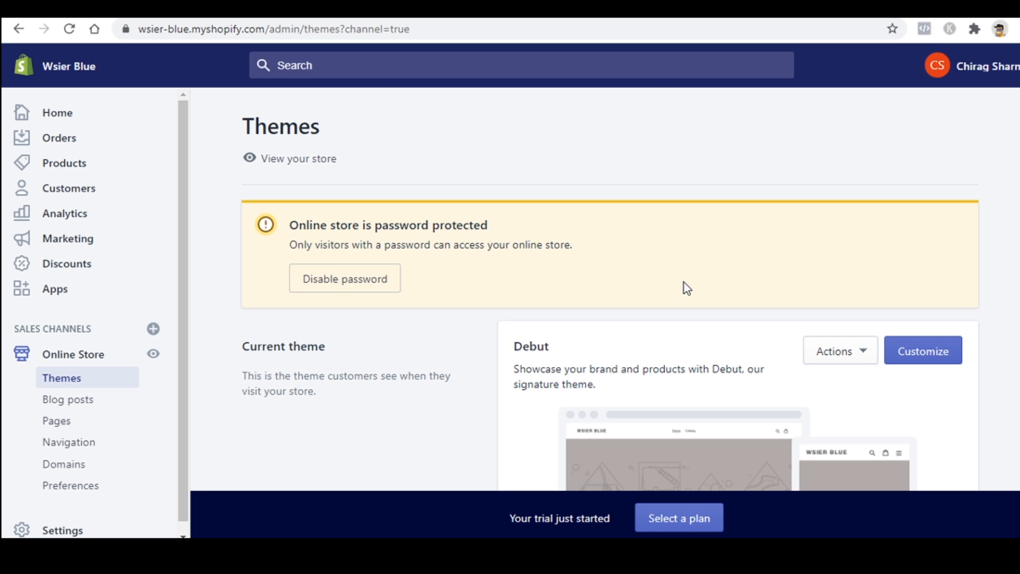
# Step: Choose the $29/month Basic Shopify plan from the plan selection page
pyautogui.click(680, 520)
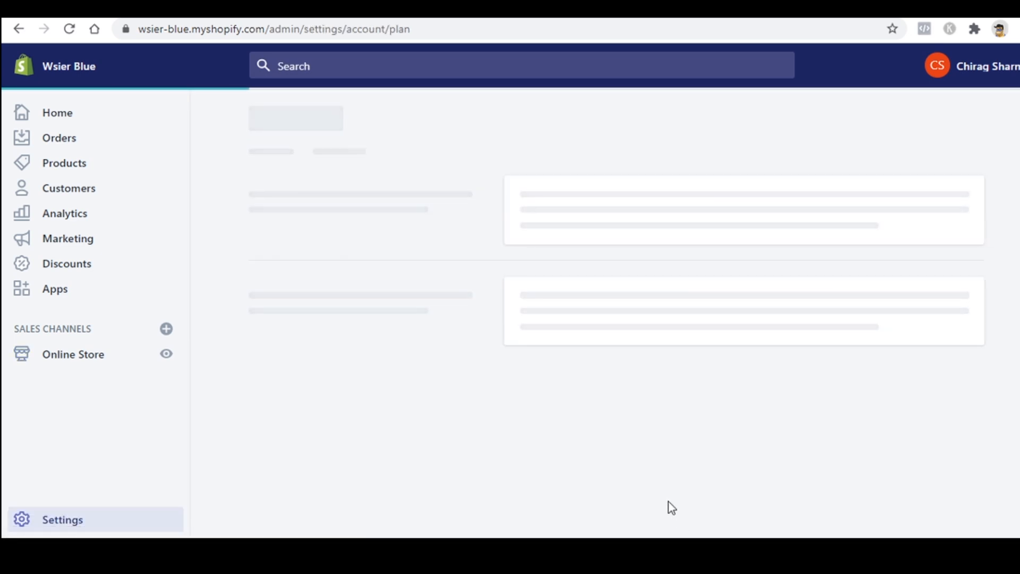
pyautogui.scroll(-3, 542, 292)
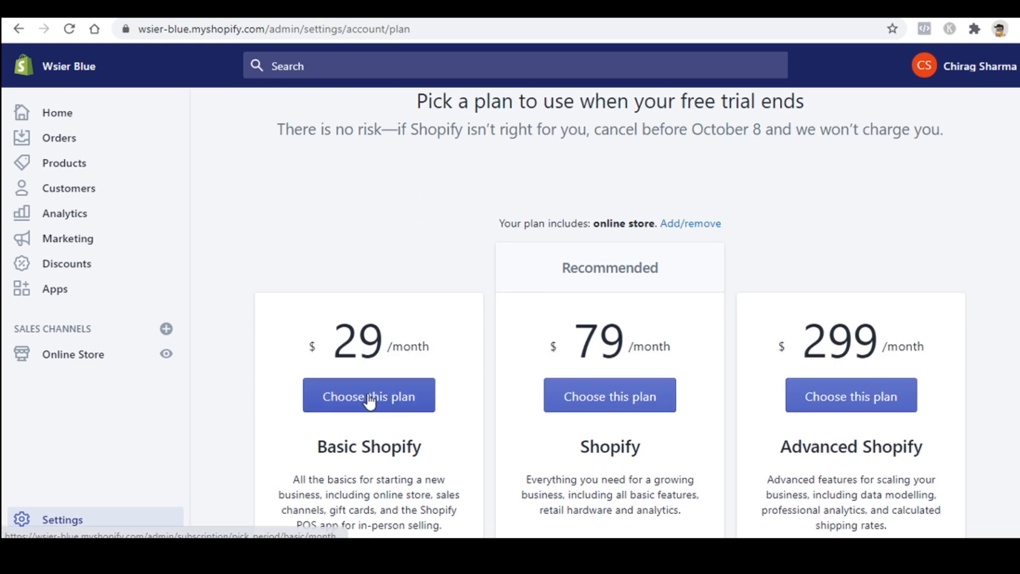
pyautogui.scroll(-3, 371, 402)
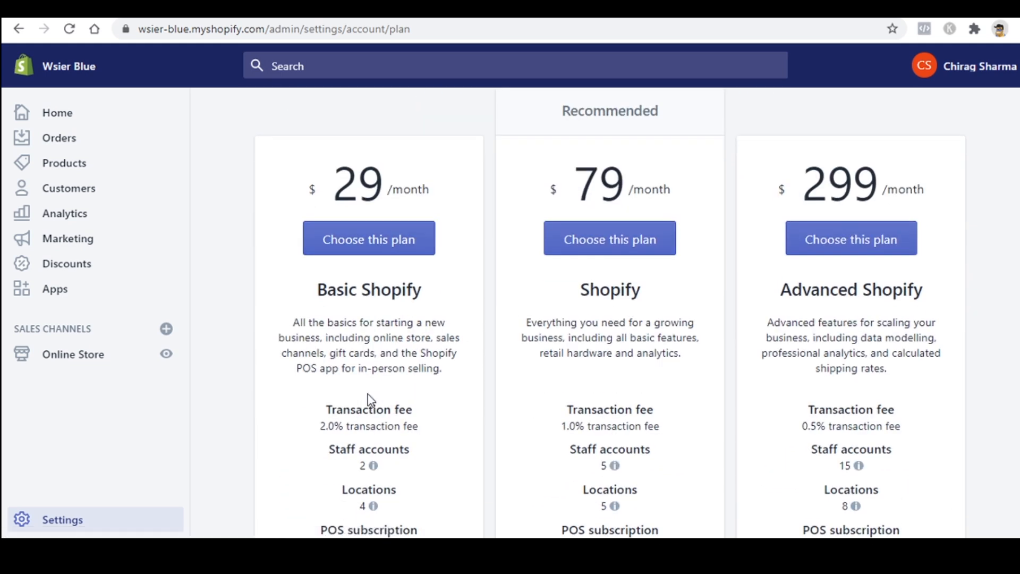
pyautogui.scroll(4, 370, 402)
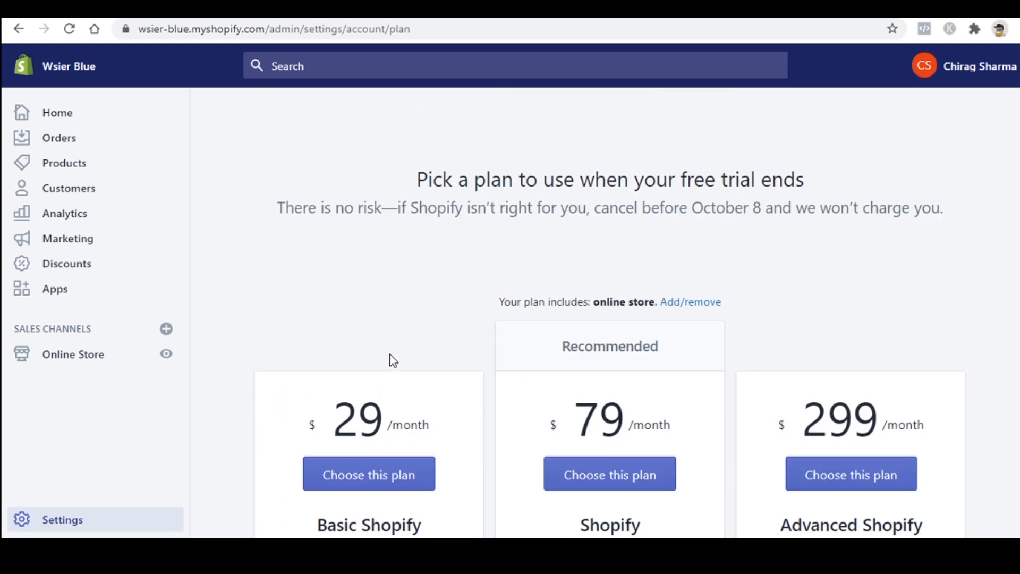
pyautogui.click(384, 463)
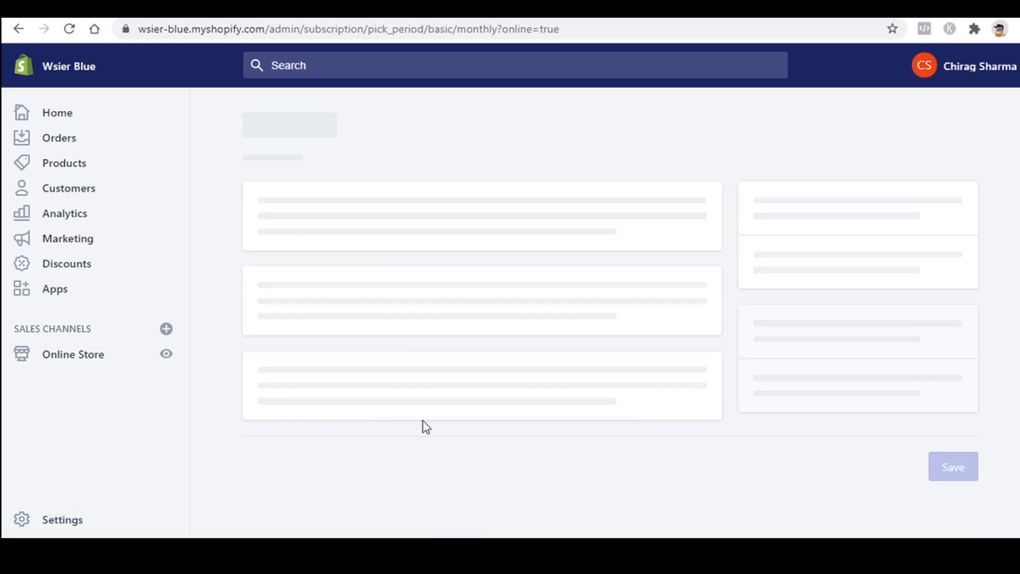
# Step: Select PayPal instead of credit card as the payment method
pyautogui.scroll(-2, 446, 406)
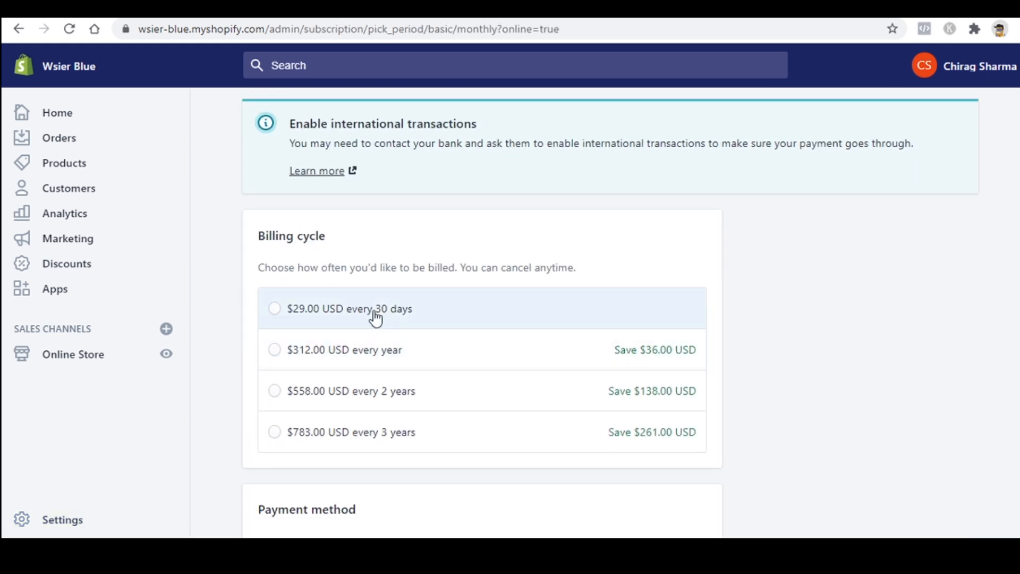
pyautogui.scroll(-6, 489, 325)
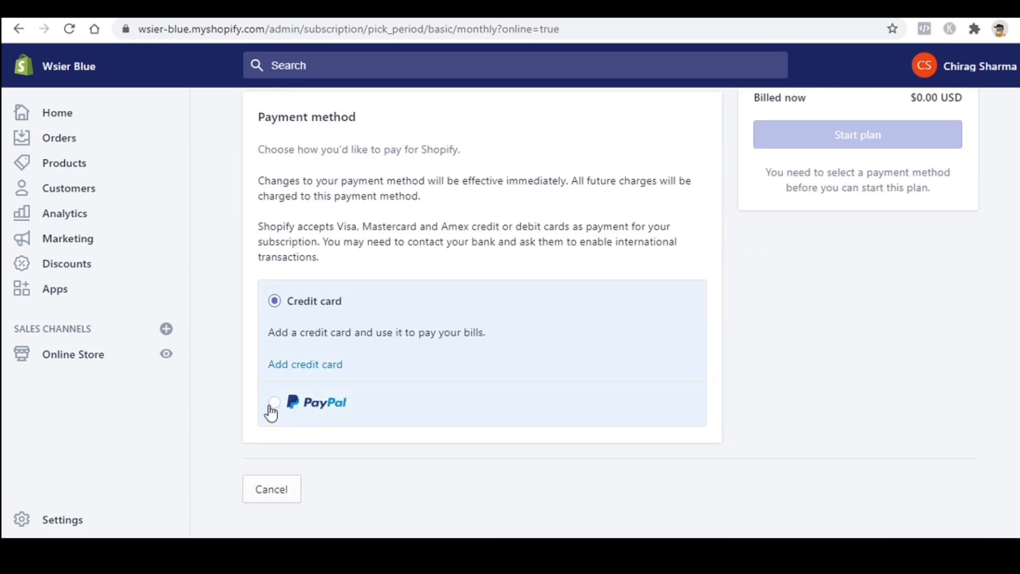
pyautogui.scroll(1, 343, 384)
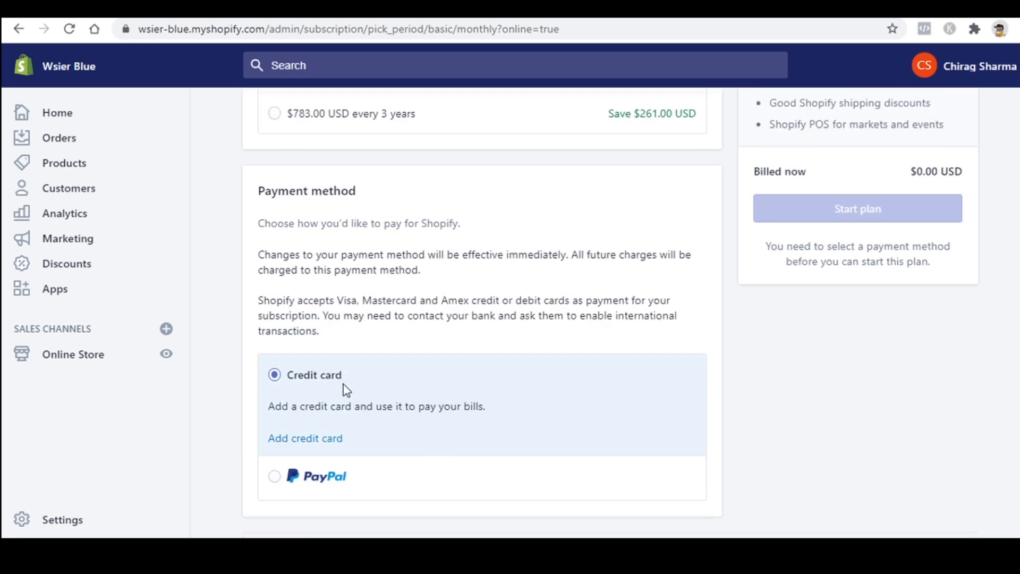
pyautogui.scroll(1, 459, 382)
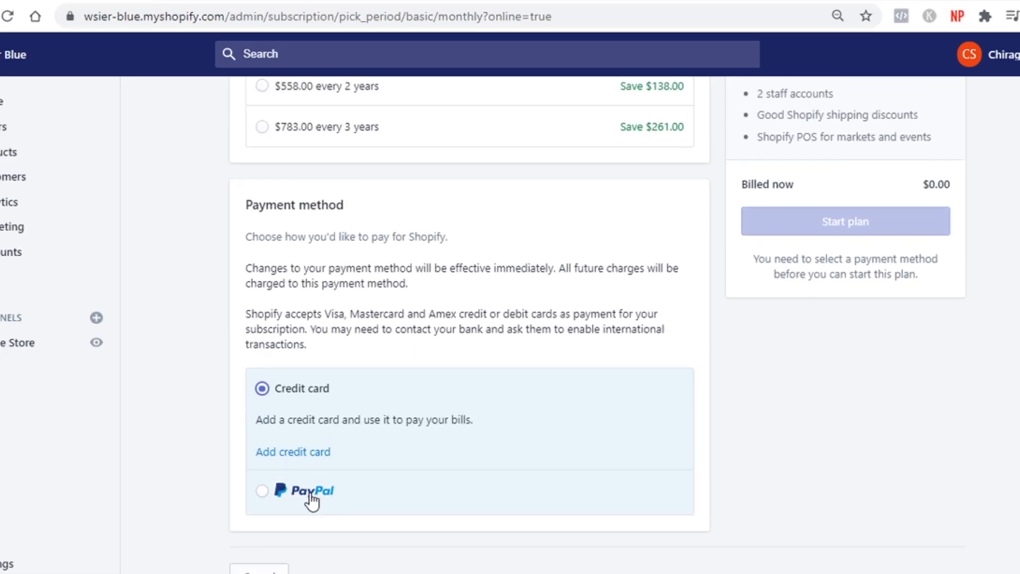
pyautogui.click(312, 497)
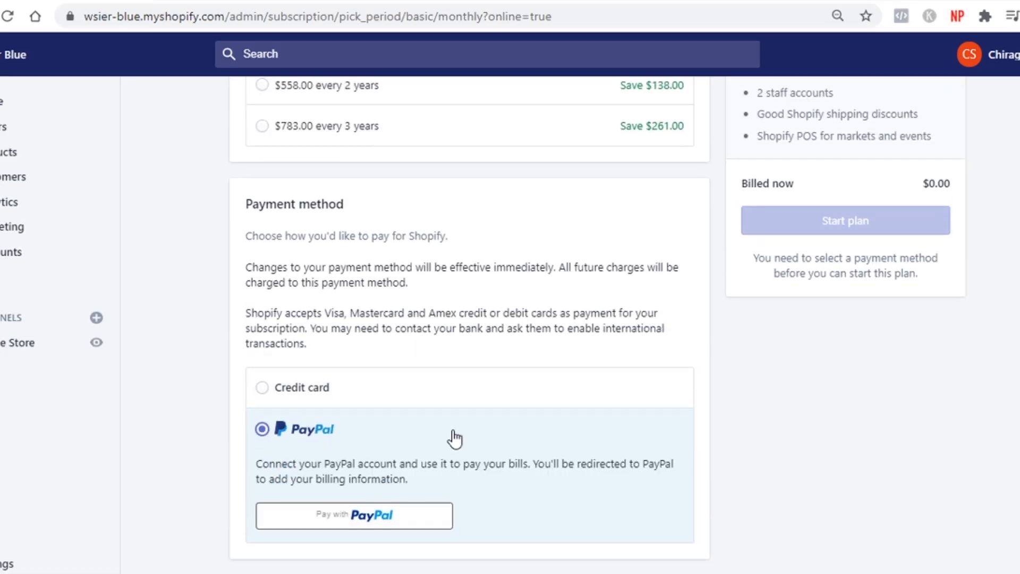
# Step: Start Pay with PayPal, close its login window, and go back to admin Home unsubscribed
pyautogui.scroll(-2, 431, 423)
pyautogui.click(410, 407)
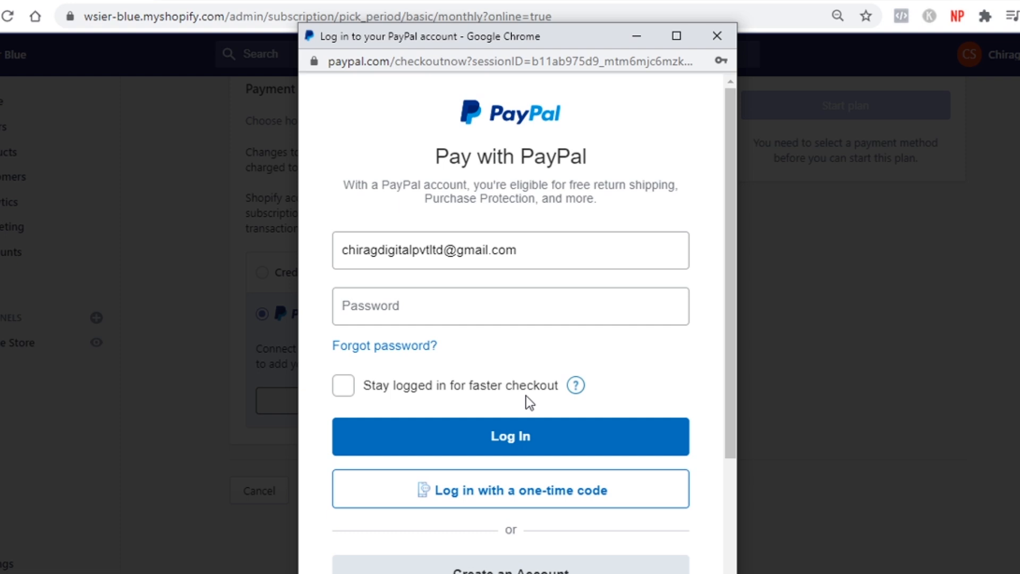
pyautogui.click(723, 35)
pyautogui.scroll(3, 703, 342)
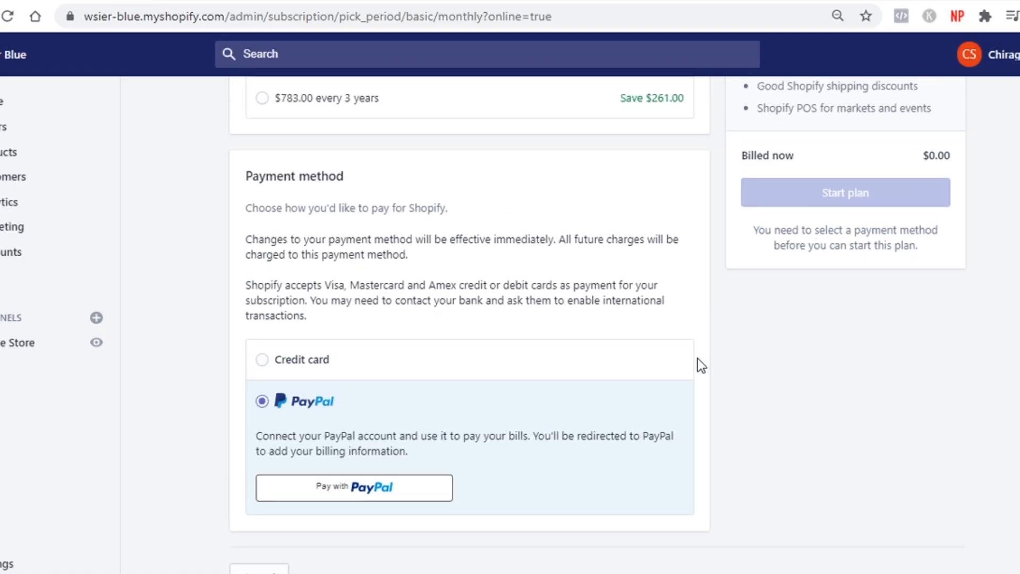
pyautogui.scroll(-1, 593, 404)
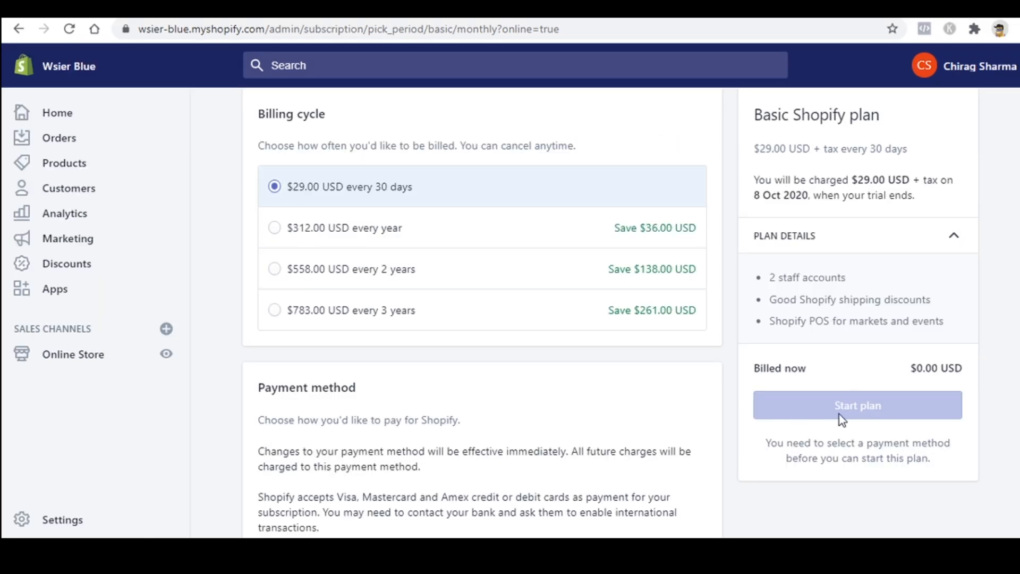
pyautogui.scroll(4, 839, 413)
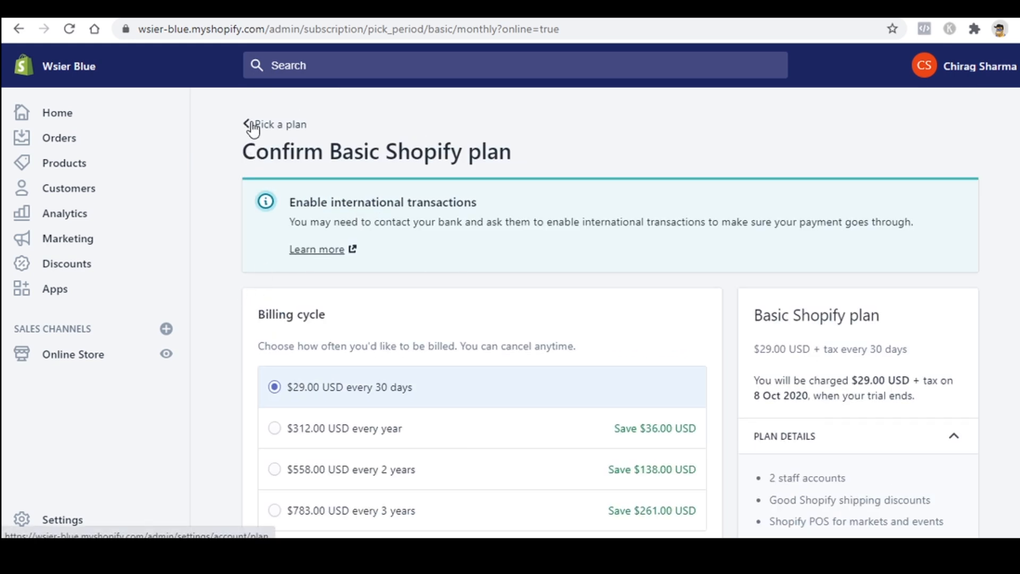
pyautogui.click(101, 118)
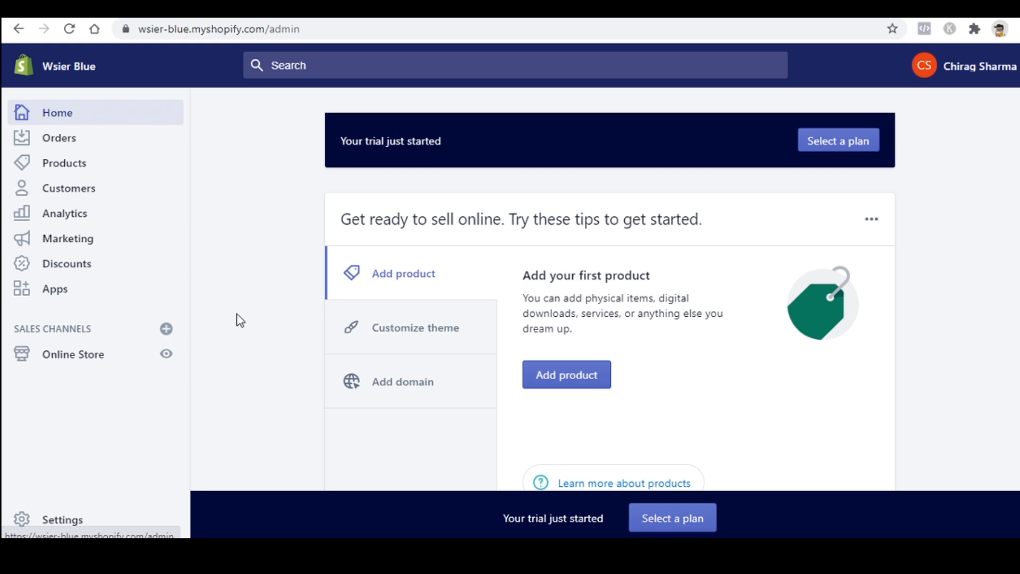
# Step: View the password-protected storefront homepage, then switch back to the Themes page showing Debut
pyautogui.click(59, 361)
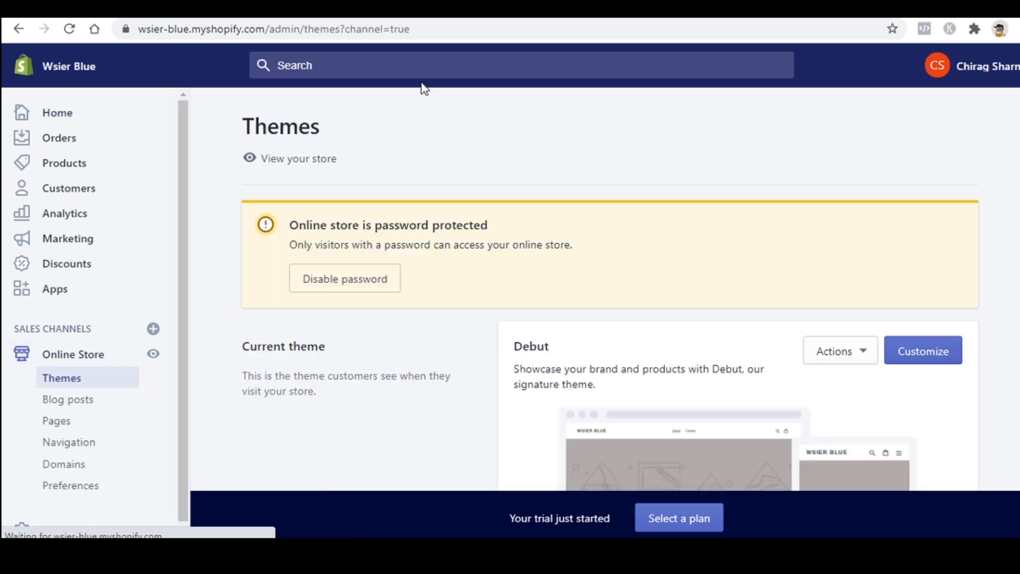
pyautogui.click(425, 8)
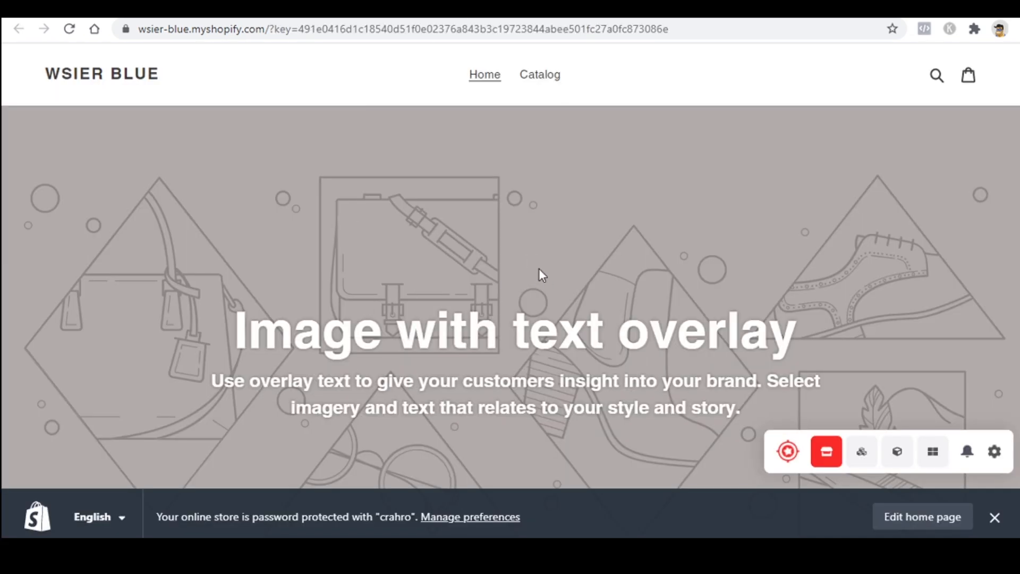
pyautogui.scroll(-15, 539, 269)
pyautogui.scroll(12, 409, 250)
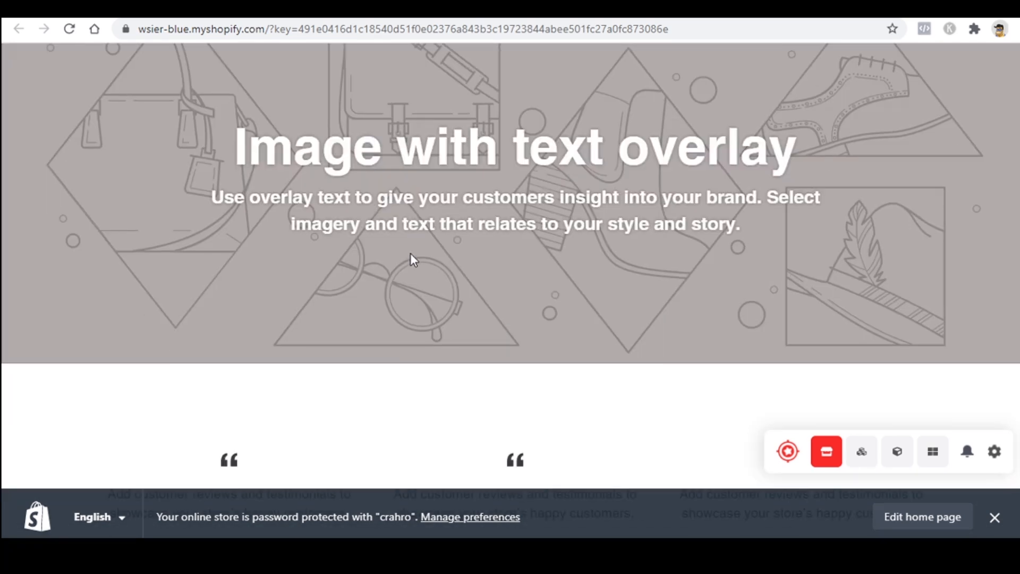
pyautogui.scroll(-10, 425, 268)
pyautogui.click(287, 8)
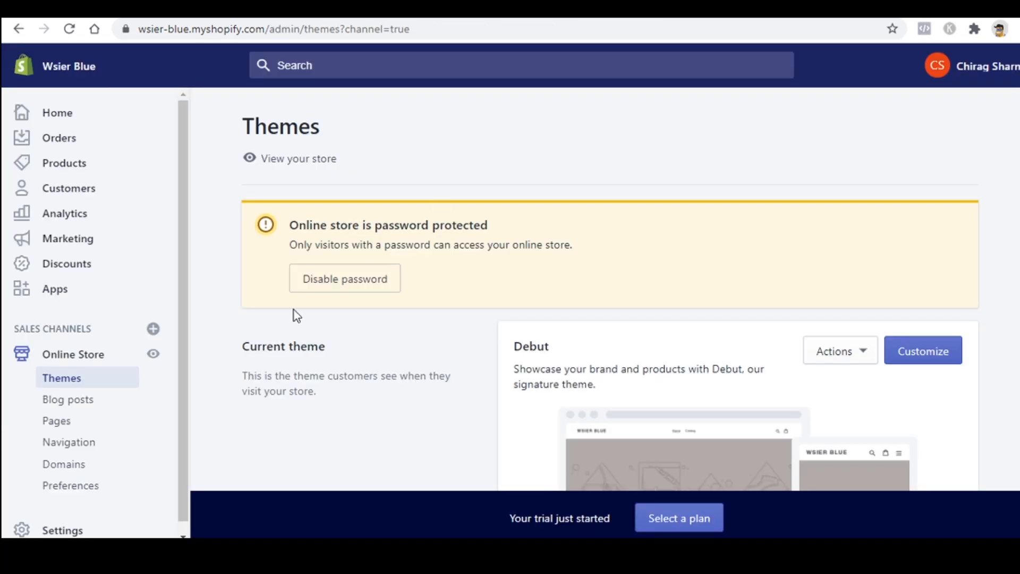
pyautogui.scroll(-3, 414, 359)
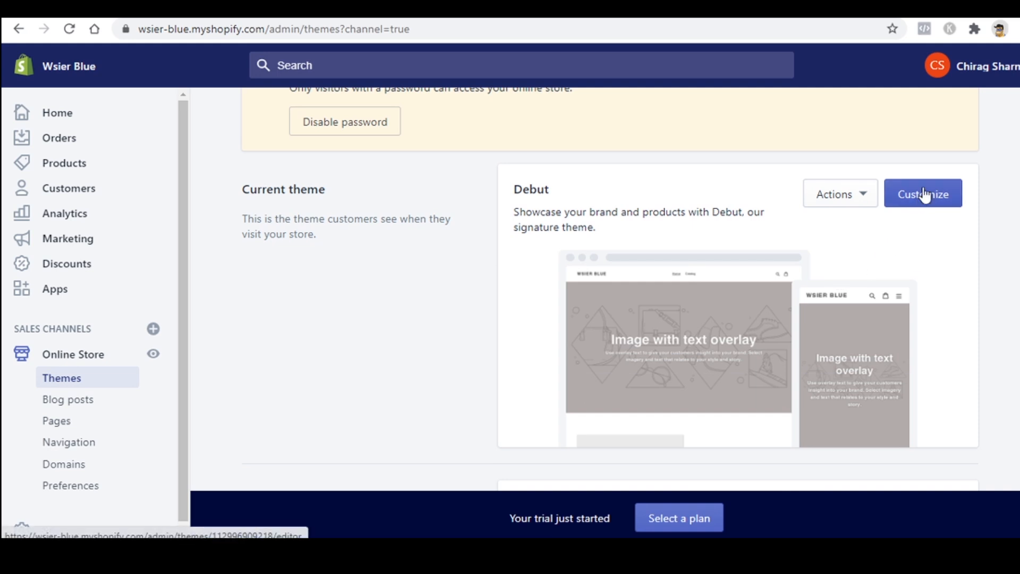
# Step: Open the Debut theme editor and look over the Header section settings
pyautogui.click(925, 195)
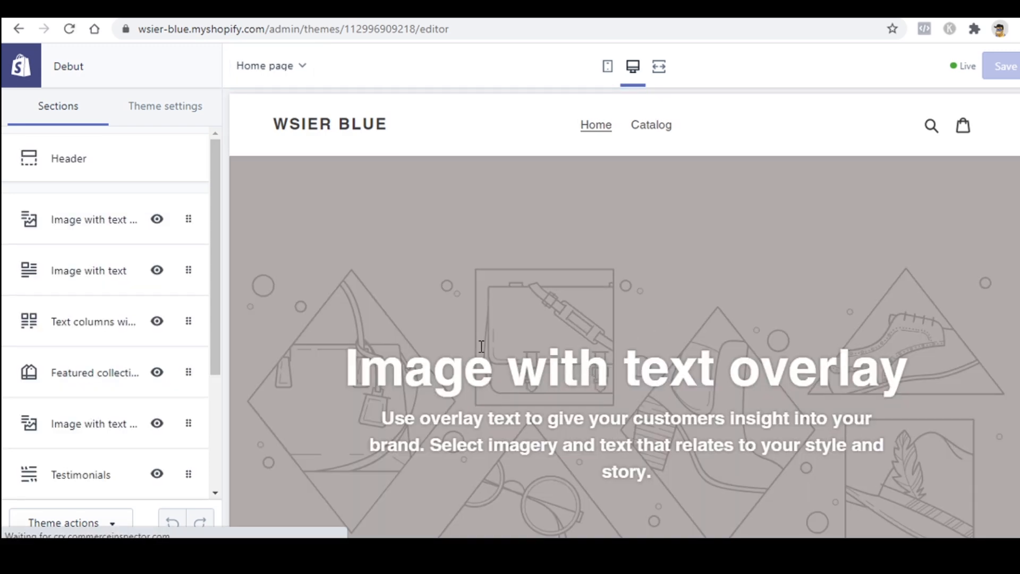
pyautogui.click(106, 174)
pyautogui.scroll(-3, 135, 273)
pyautogui.scroll(5, 135, 273)
pyautogui.click(17, 66)
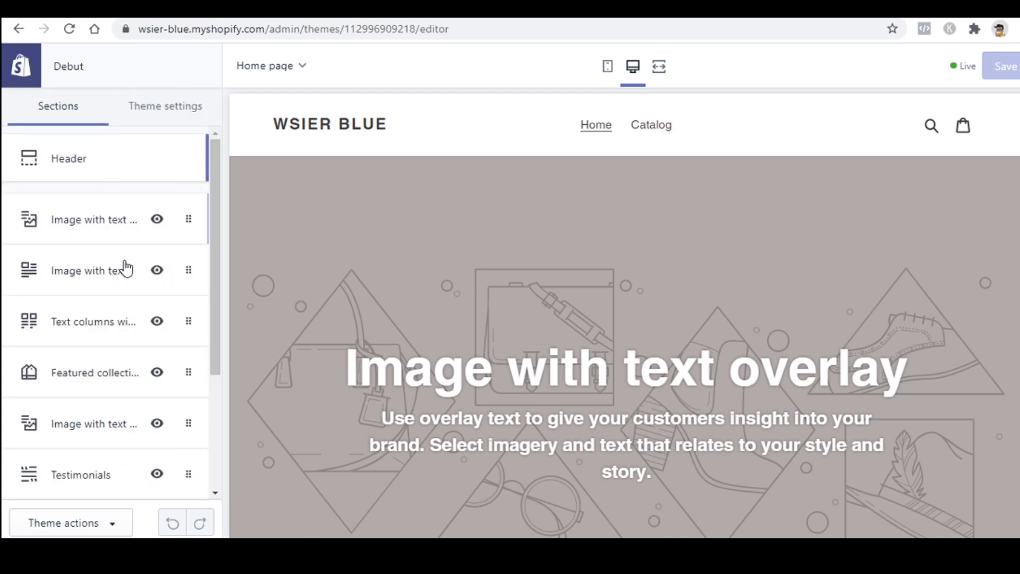
# Step: Browse Free images for the first Image with text overlay section, closing without choosing one
pyautogui.click(87, 232)
pyautogui.scroll(-3, 120, 345)
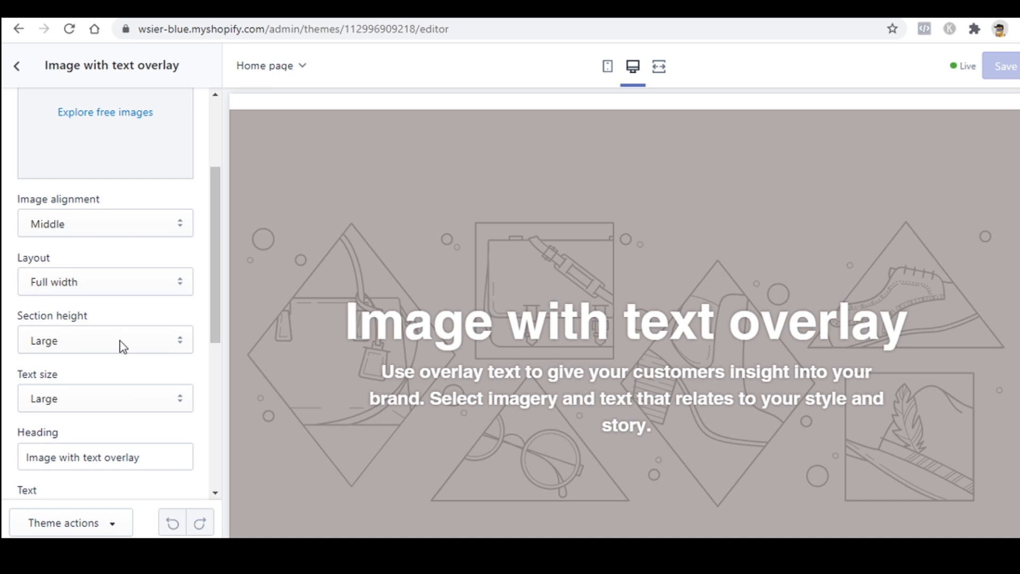
pyautogui.scroll(4, 110, 304)
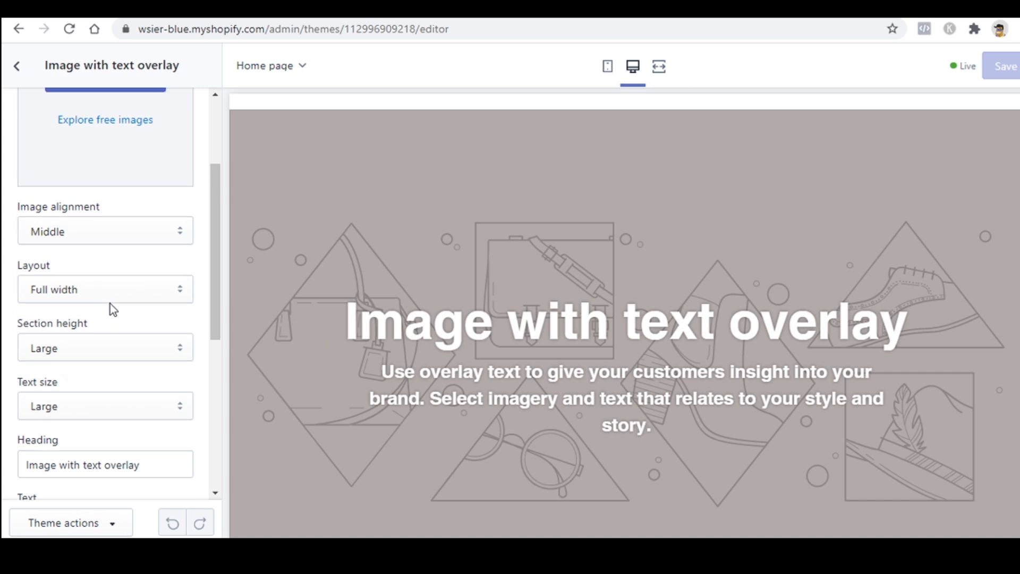
pyautogui.click(130, 229)
pyautogui.click(178, 104)
pyautogui.click(206, 67)
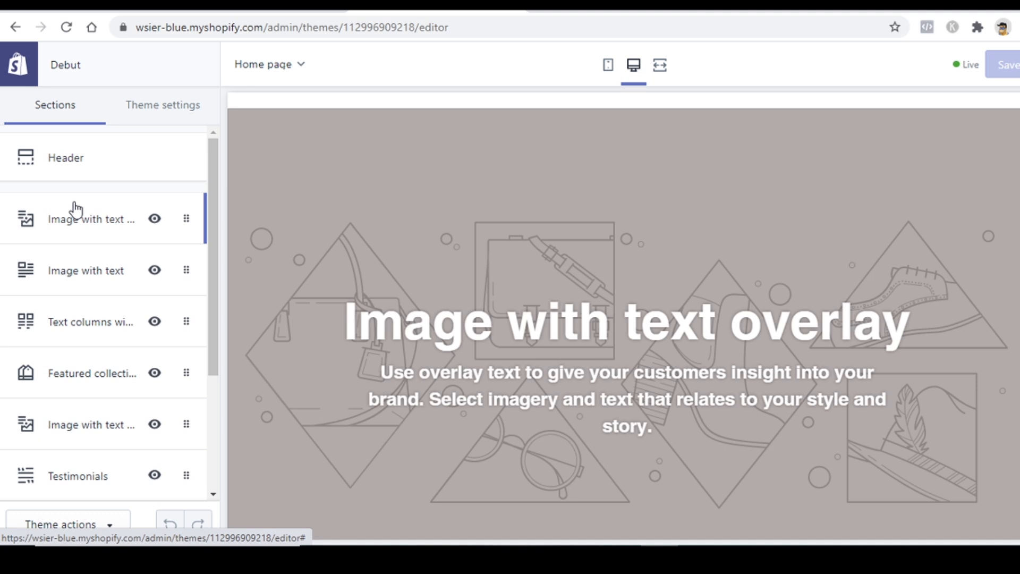
# Step: Review the Header section settings and the theme-wide settings
pyautogui.click(78, 162)
pyautogui.scroll(-6, 117, 223)
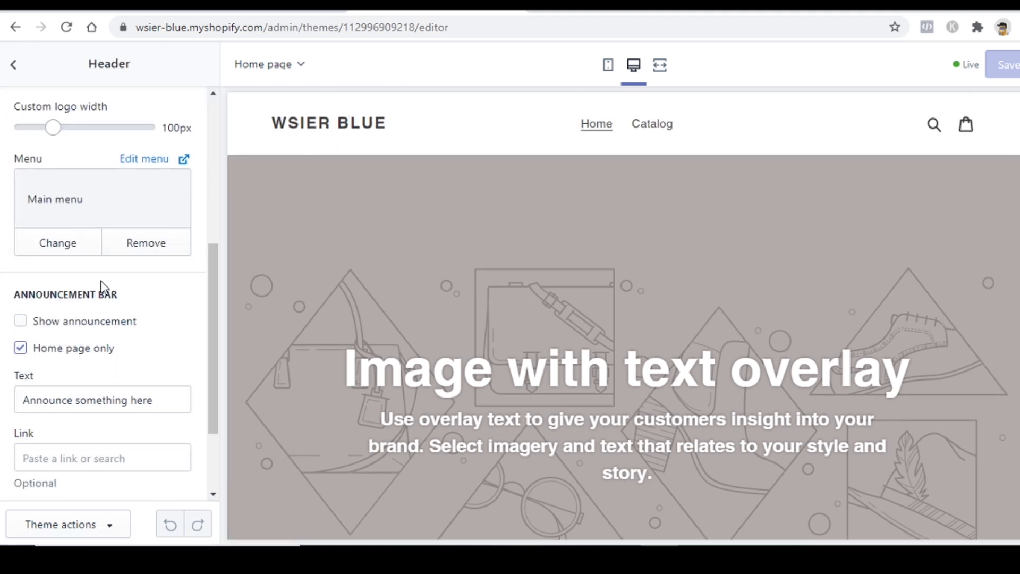
pyautogui.scroll(-2, 102, 293)
pyautogui.scroll(7, 106, 304)
pyautogui.scroll(1, 108, 309)
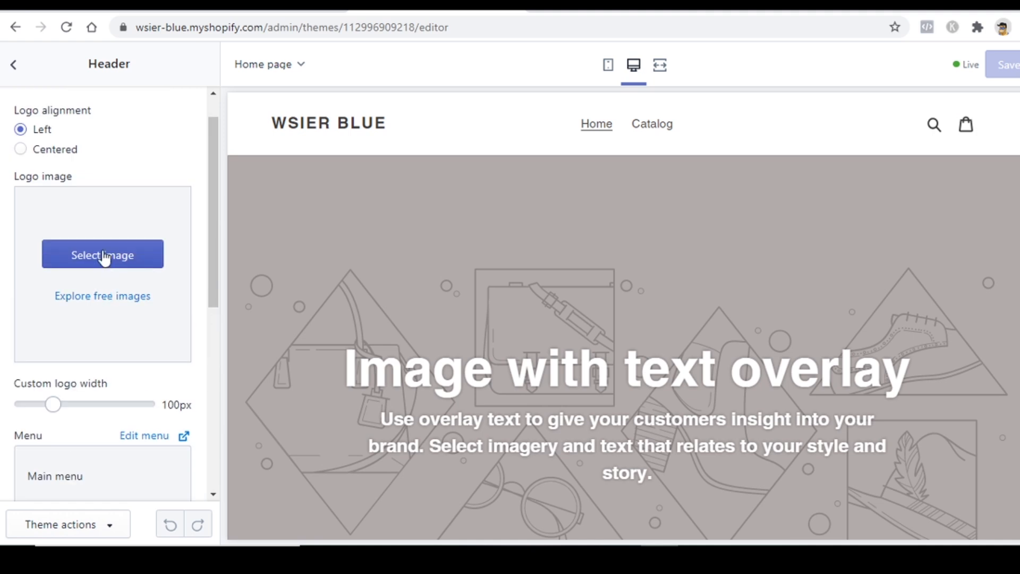
pyautogui.click(19, 67)
pyautogui.click(158, 112)
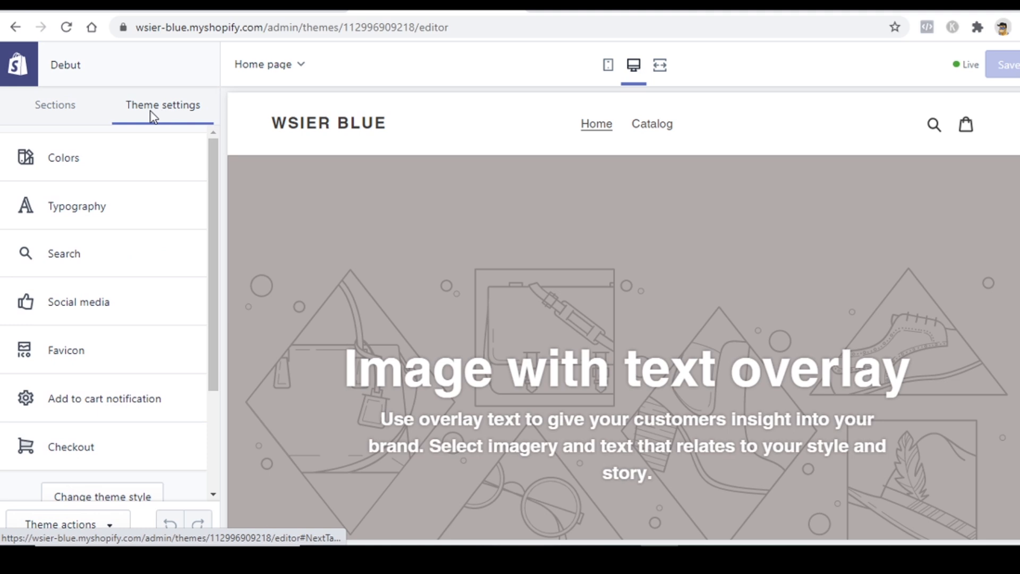
pyautogui.click(80, 112)
# Step: Look at the Image with text overlay section and its body text field
pyautogui.click(91, 218)
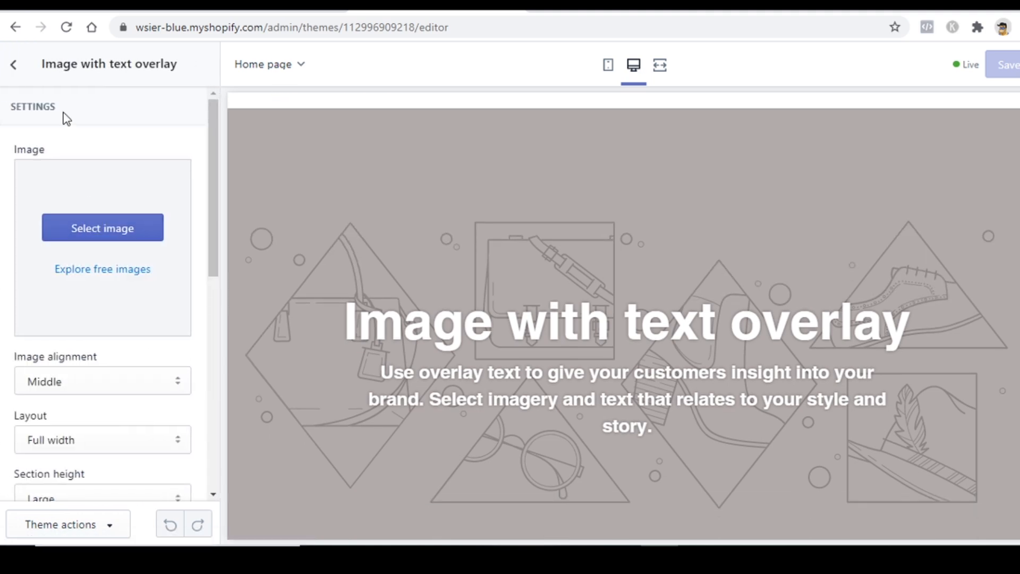
pyautogui.click(18, 66)
pyautogui.click(79, 216)
pyautogui.scroll(-9, 109, 287)
pyautogui.click(111, 263)
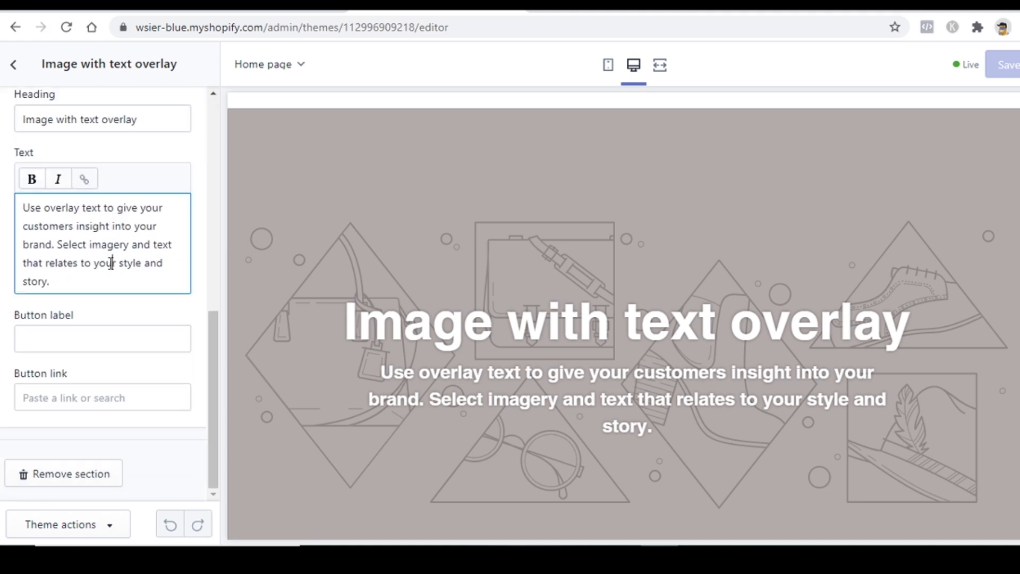
pyautogui.click(13, 64)
pyautogui.scroll(1, 372, 245)
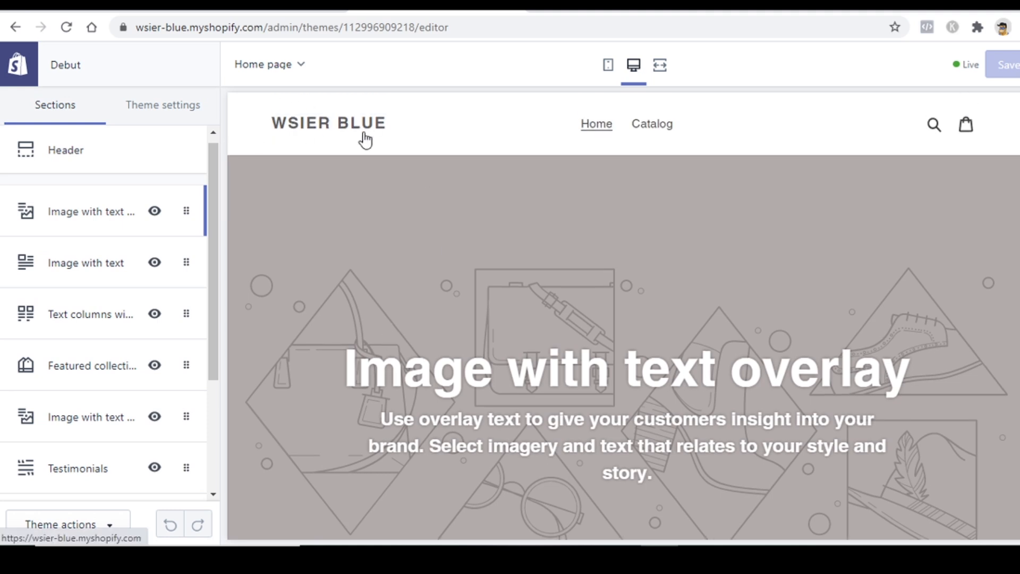
# Step: Open the Featured collection settings, showing 4 products per row in 2 rows
pyautogui.scroll(-10, 595, 248)
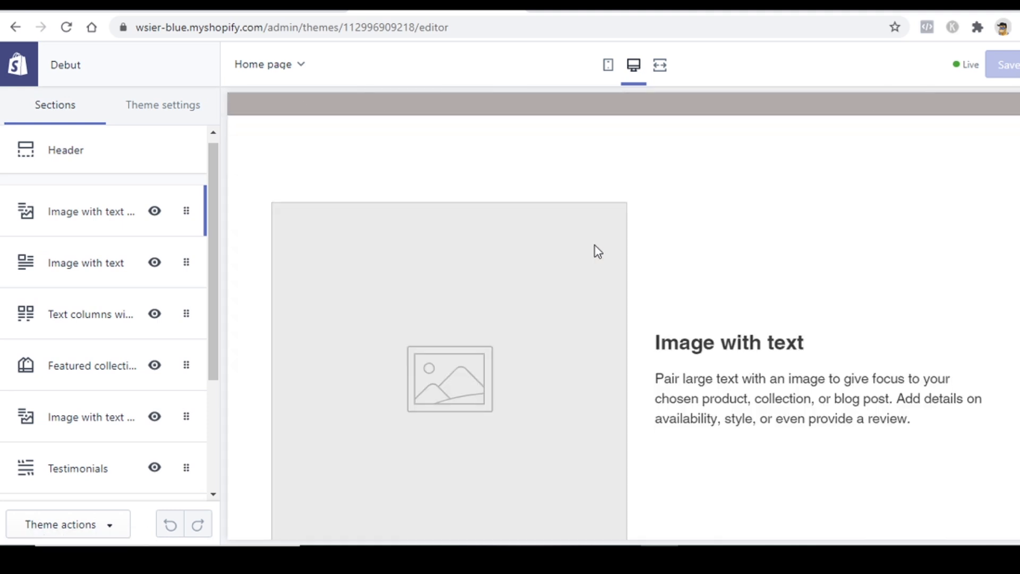
pyautogui.scroll(-20, 595, 247)
pyautogui.scroll(16, 596, 247)
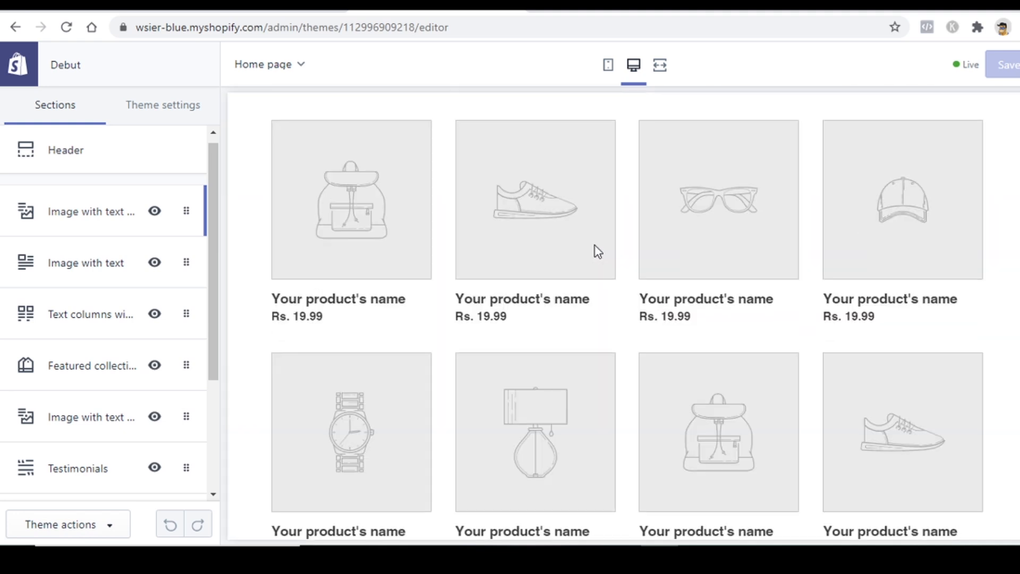
pyautogui.click(100, 343)
# Step: Remove the Featured collection, Text columns, Image with text overlay and Testimonials sections
pyautogui.scroll(-1, 96, 383)
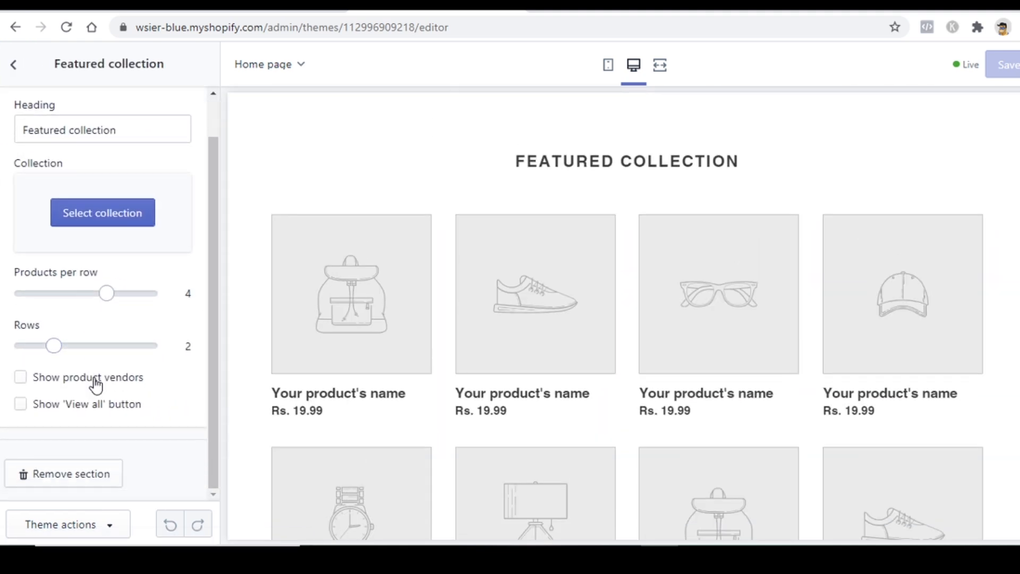
pyautogui.click(68, 476)
pyautogui.click(117, 335)
pyautogui.scroll(-2, 91, 425)
pyautogui.click(72, 474)
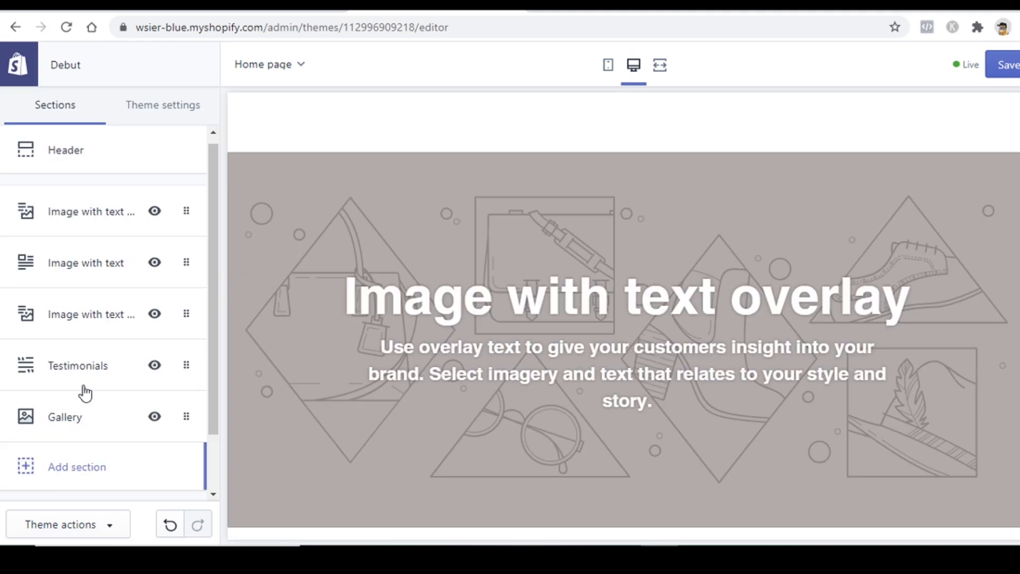
pyautogui.click(104, 332)
pyautogui.scroll(-7, 80, 425)
pyautogui.scroll(-3, 73, 466)
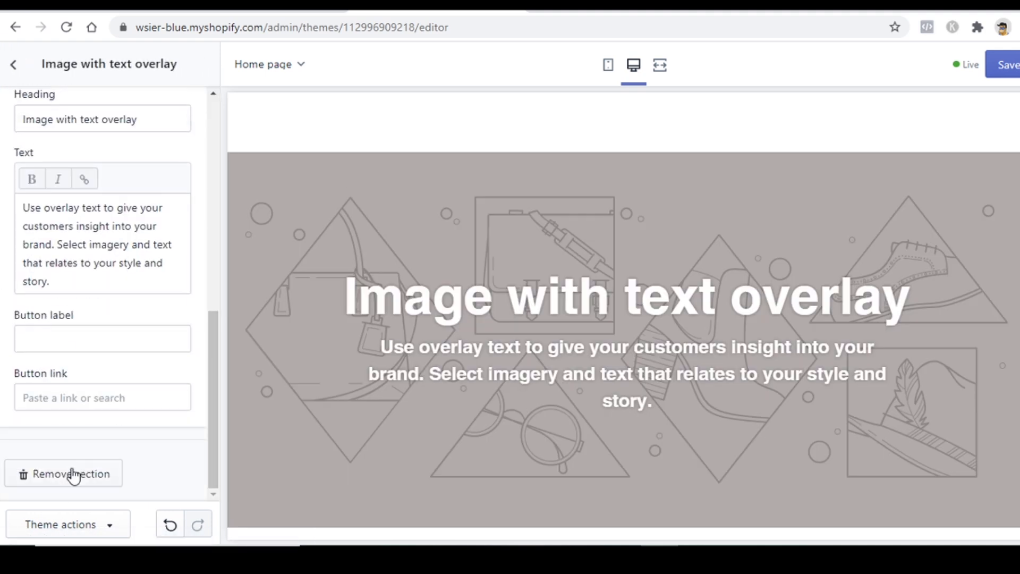
pyautogui.click(70, 479)
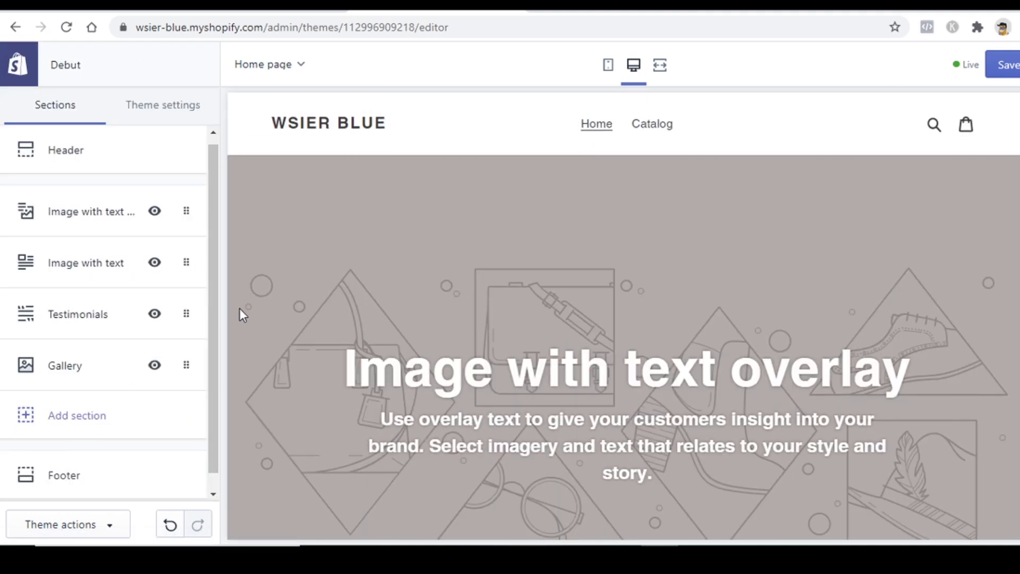
pyautogui.click(101, 310)
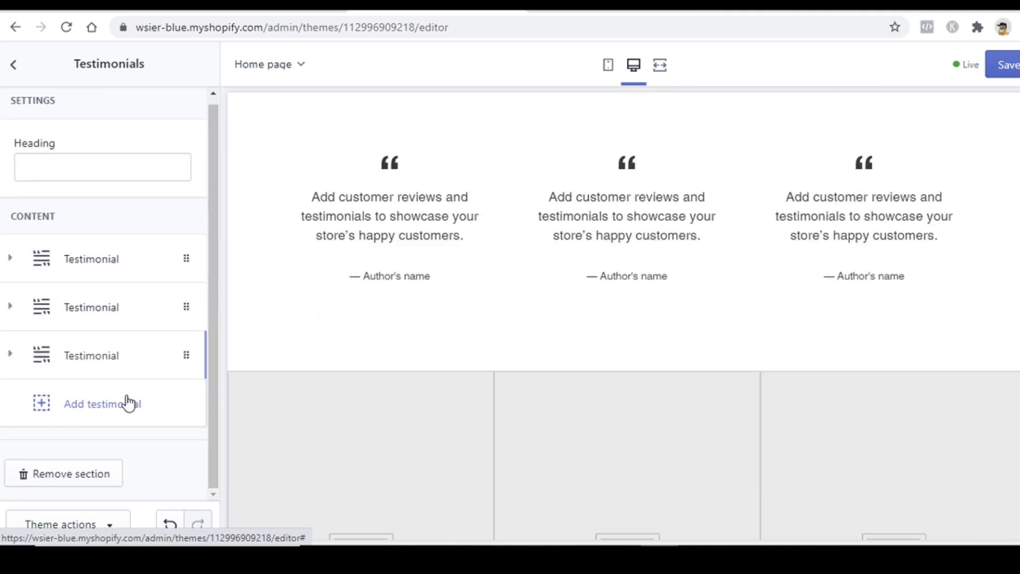
pyautogui.click(82, 473)
# Step: Remove the Gallery, Image with text and remaining Image with text overlay sections
pyautogui.click(109, 331)
pyautogui.scroll(-1, 106, 399)
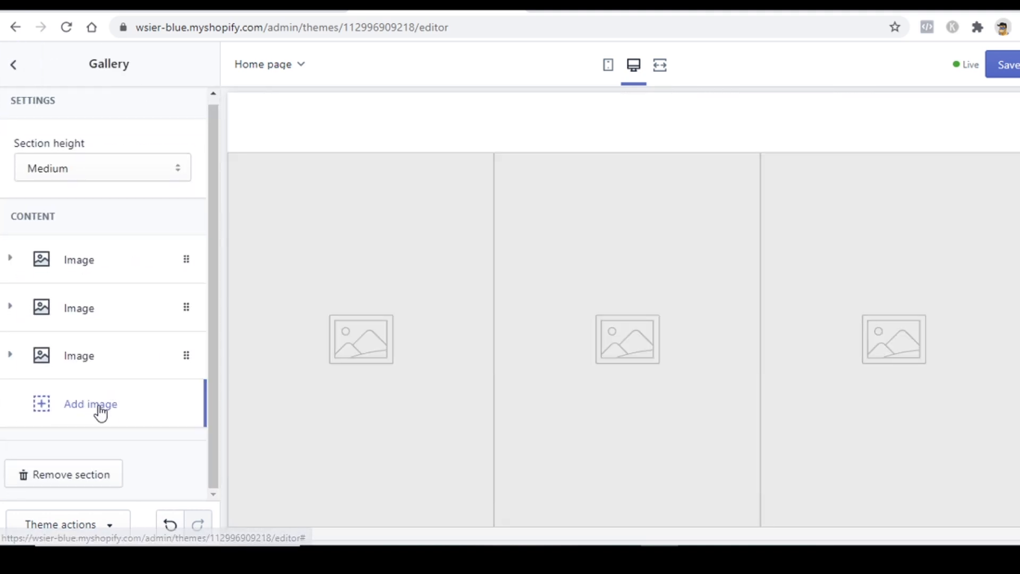
pyautogui.click(50, 481)
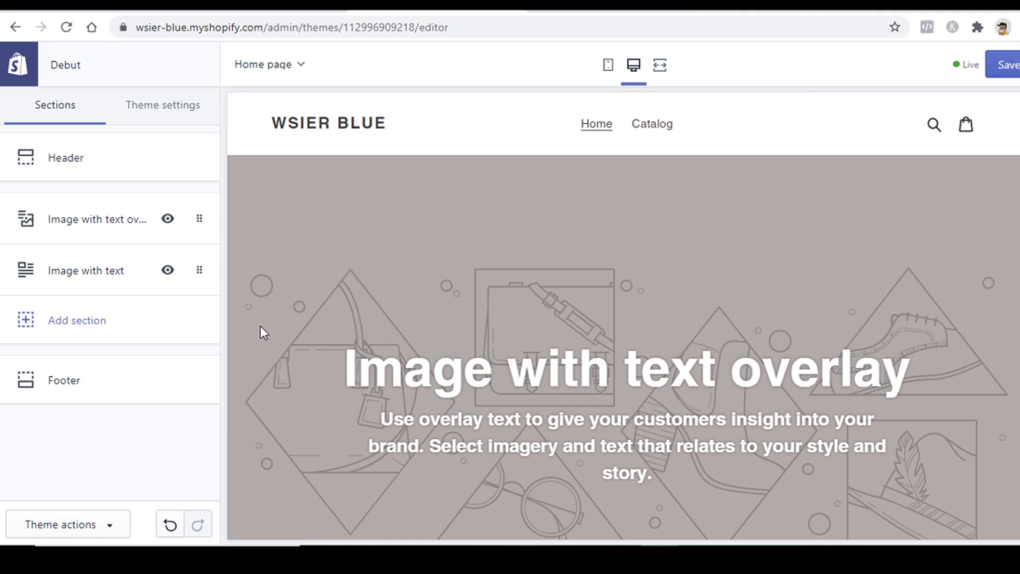
pyautogui.click(95, 273)
pyautogui.scroll(-5, 114, 382)
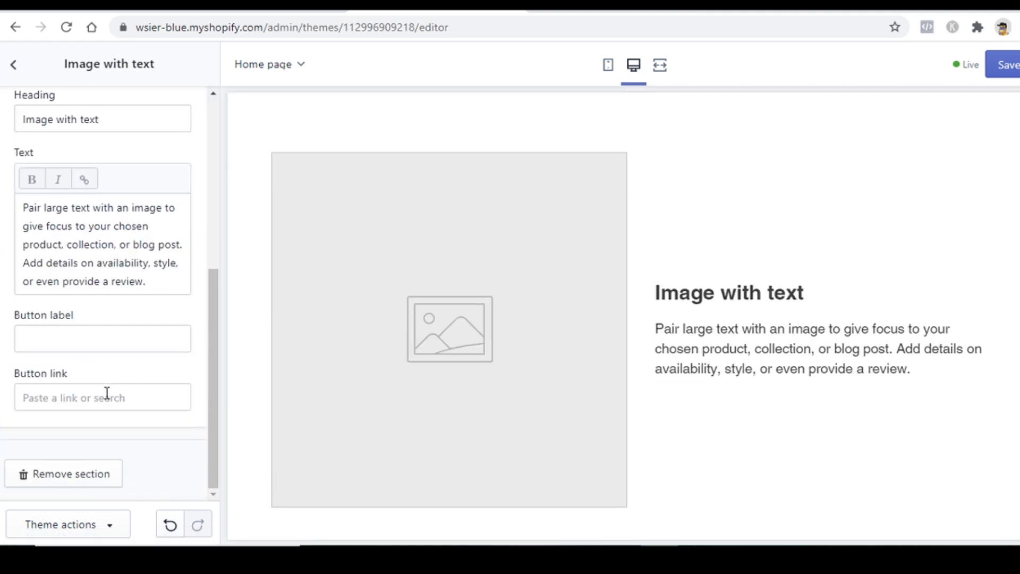
pyautogui.click(66, 474)
pyautogui.click(98, 230)
pyautogui.scroll(-5, 99, 479)
pyautogui.scroll(-3, 100, 478)
pyautogui.click(91, 475)
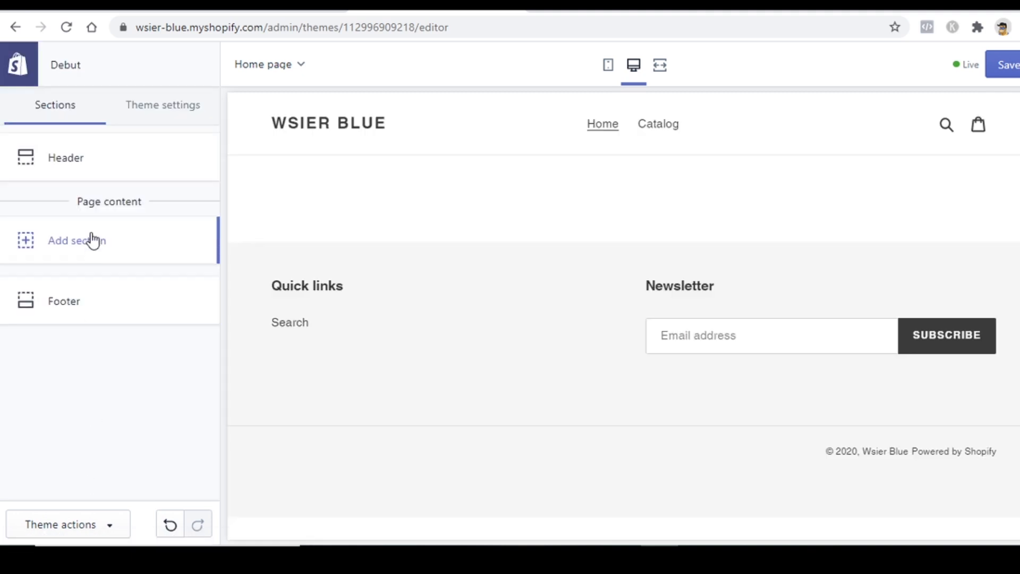
# Step: Add a Slideshow section to the empty home page
pyautogui.click(96, 242)
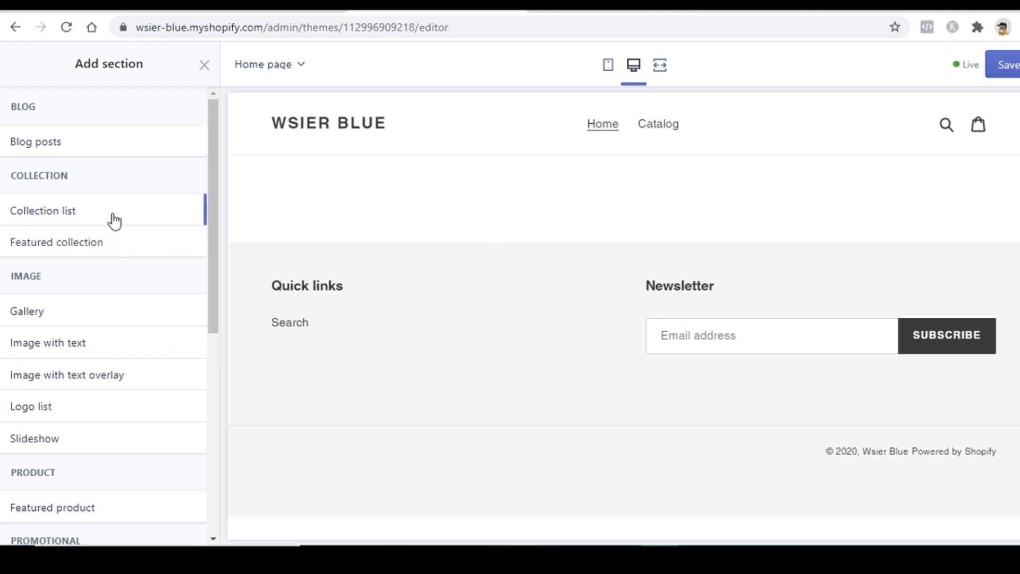
pyautogui.scroll(-3, 107, 292)
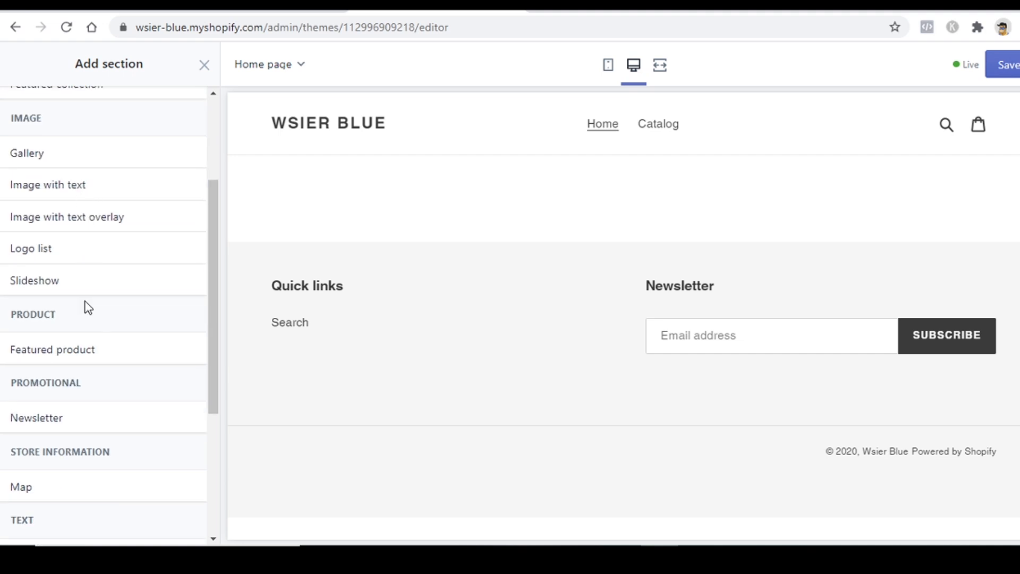
pyautogui.scroll(-5, 88, 307)
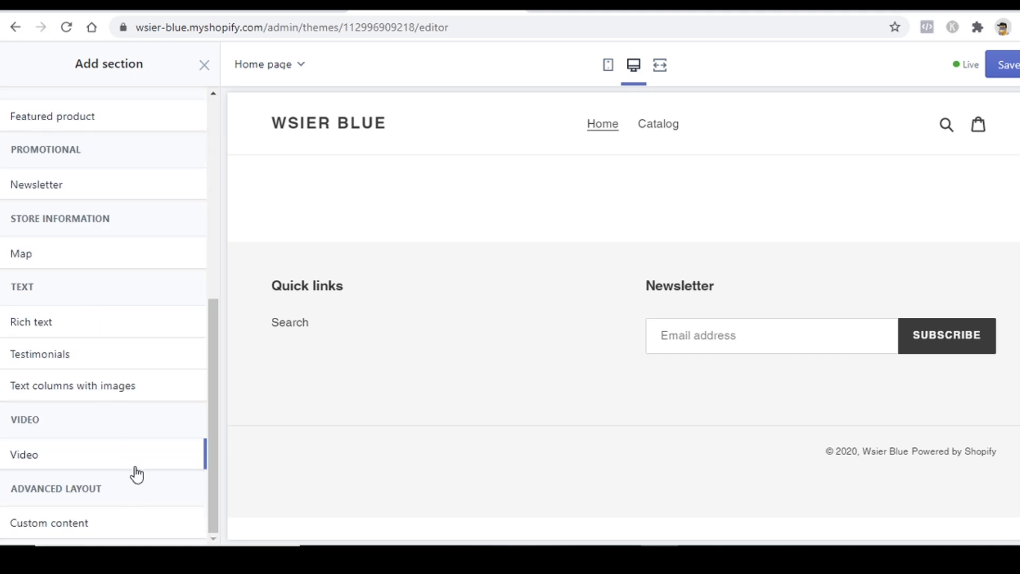
pyautogui.scroll(7, 137, 475)
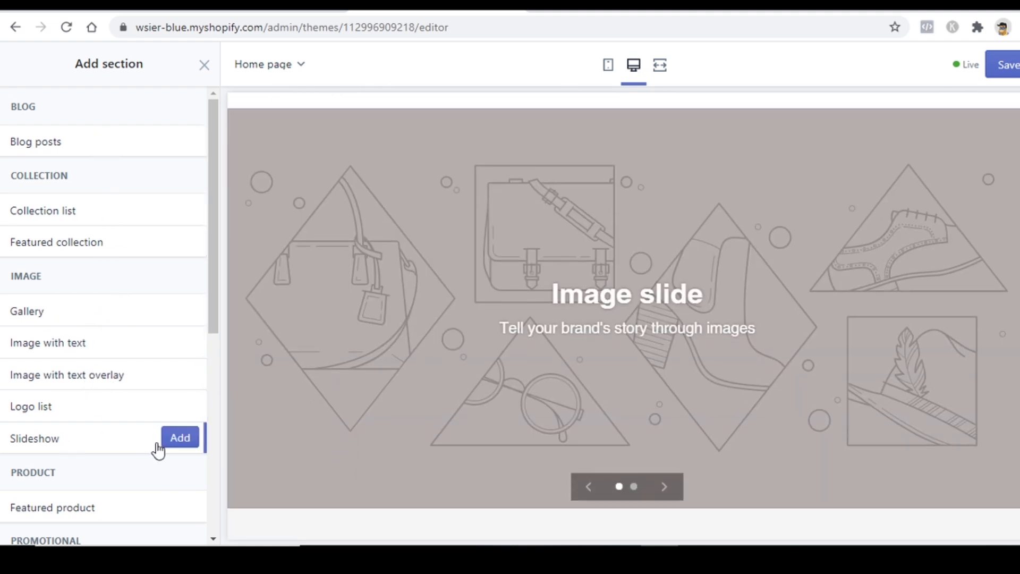
pyautogui.click(180, 438)
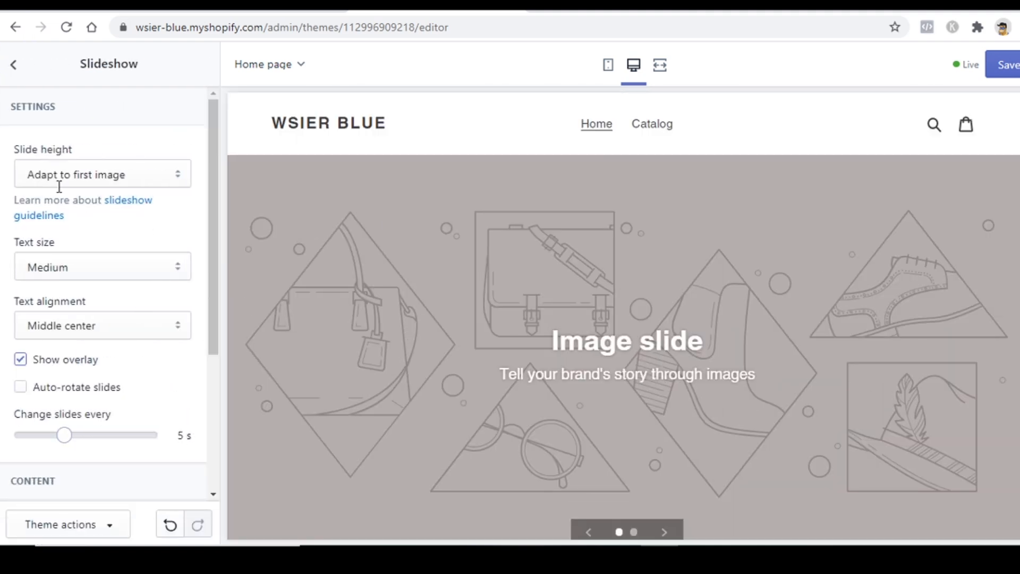
# Step: Check the Slideshow's settings, then return and bring up the section types list again
pyautogui.click(25, 76)
pyautogui.click(94, 244)
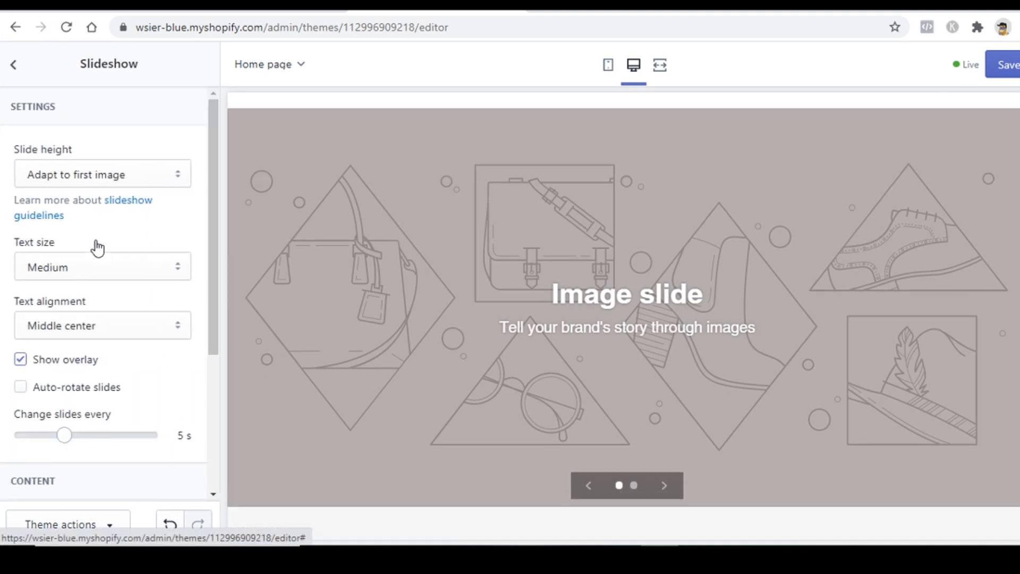
pyautogui.click(19, 65)
pyautogui.click(64, 266)
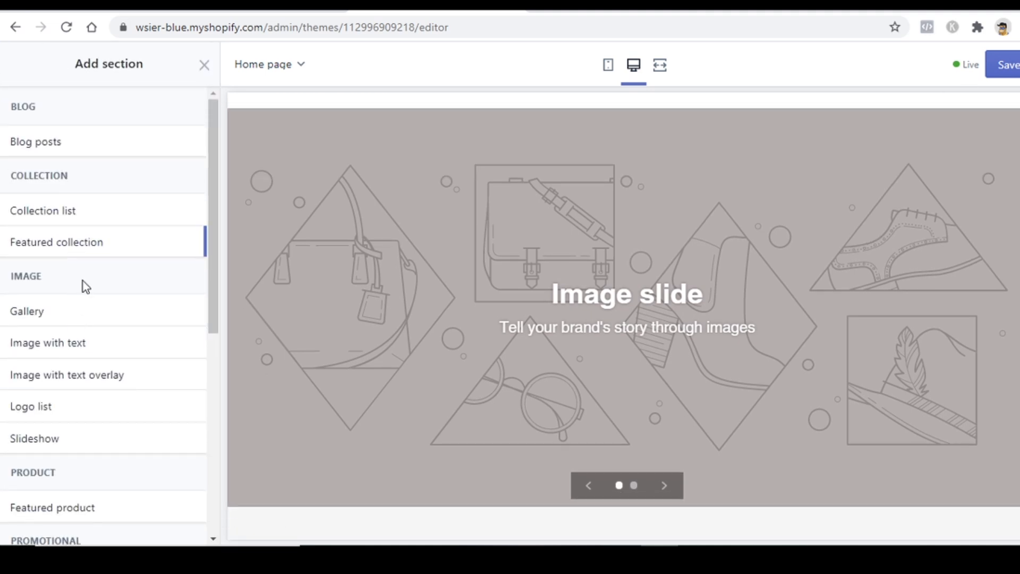
# Step: Add a Featured collection section below the slideshow
pyautogui.scroll(-3, 90, 319)
pyautogui.scroll(3, 89, 362)
pyautogui.moveTo(98, 252)
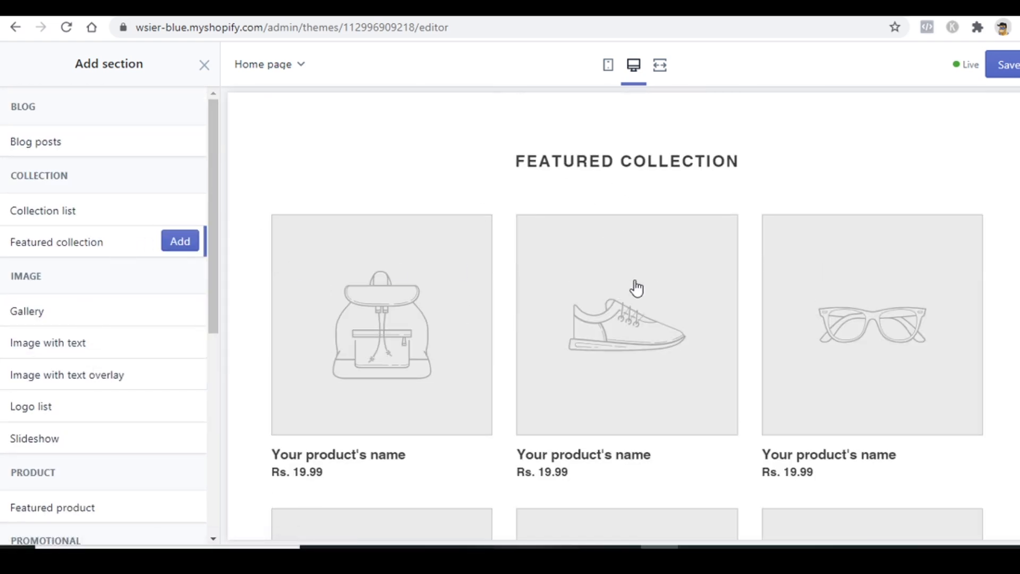
pyautogui.scroll(-5, 637, 289)
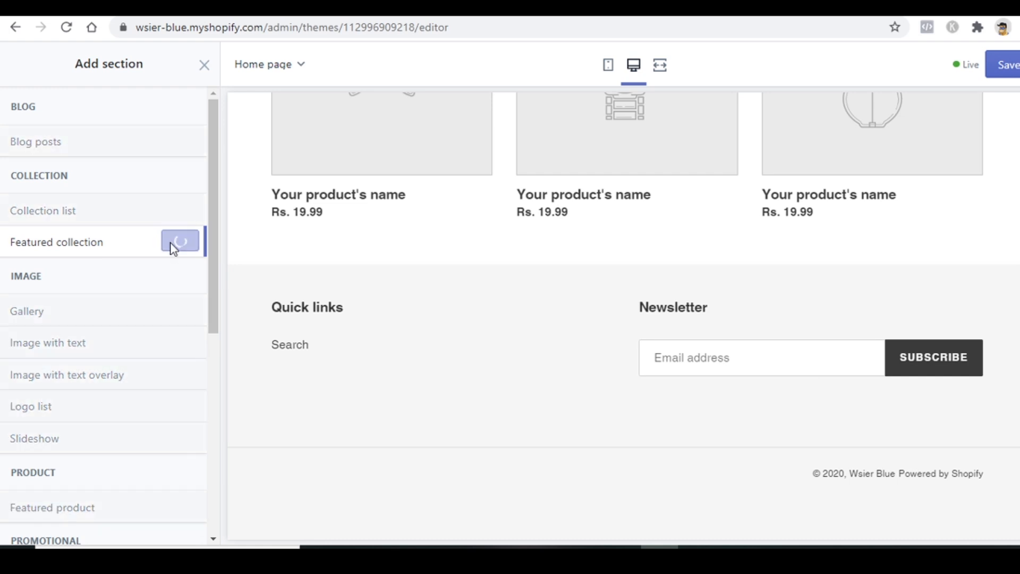
pyautogui.click(173, 243)
# Step: Set the featured collection to 4 products per row and 3 rows
pyautogui.scroll(-5, 487, 253)
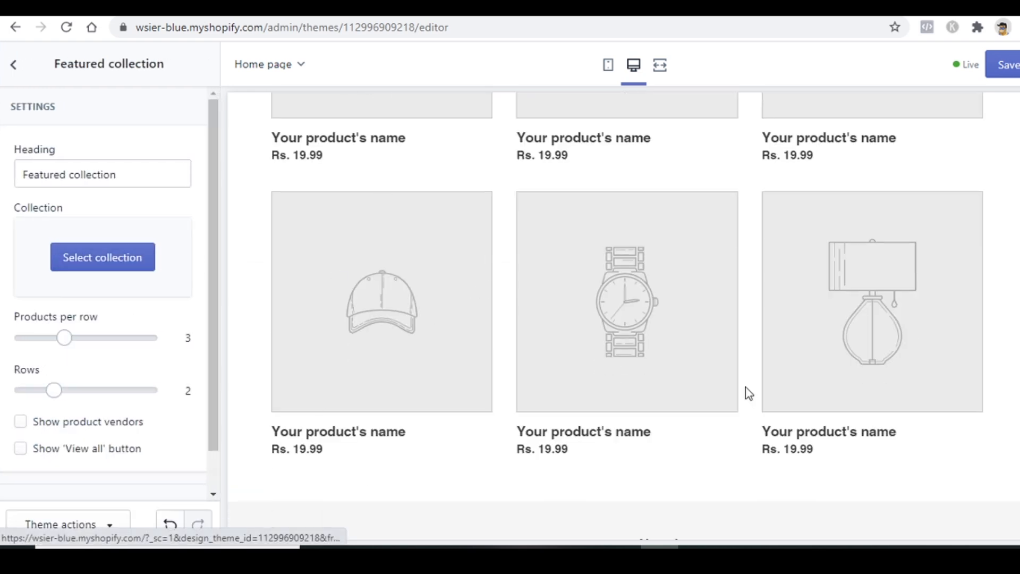
pyautogui.scroll(5, 744, 391)
pyautogui.scroll(-9, 863, 320)
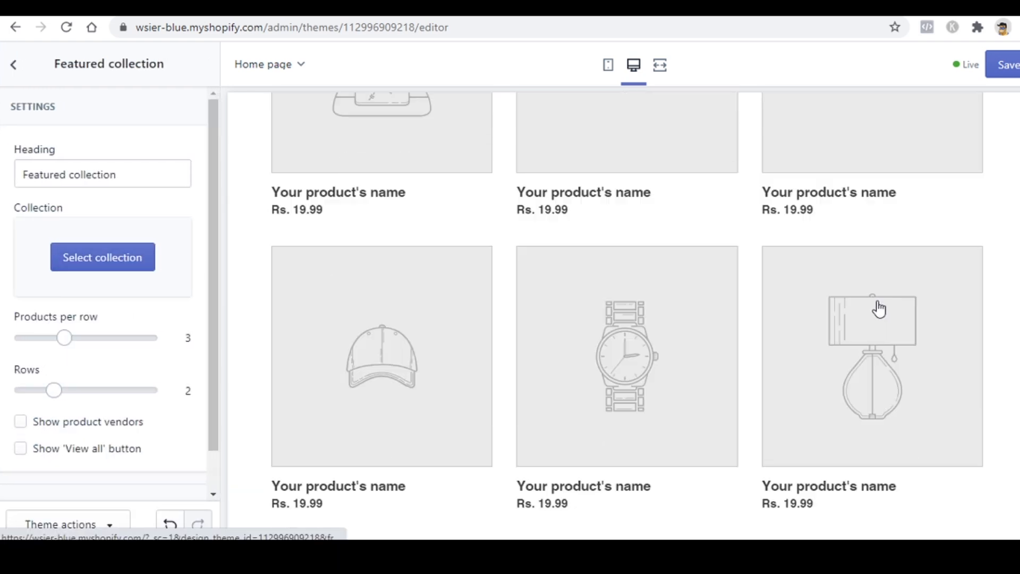
pyautogui.scroll(7, 763, 437)
pyautogui.moveTo(63, 338); pyautogui.dragTo(106, 338)
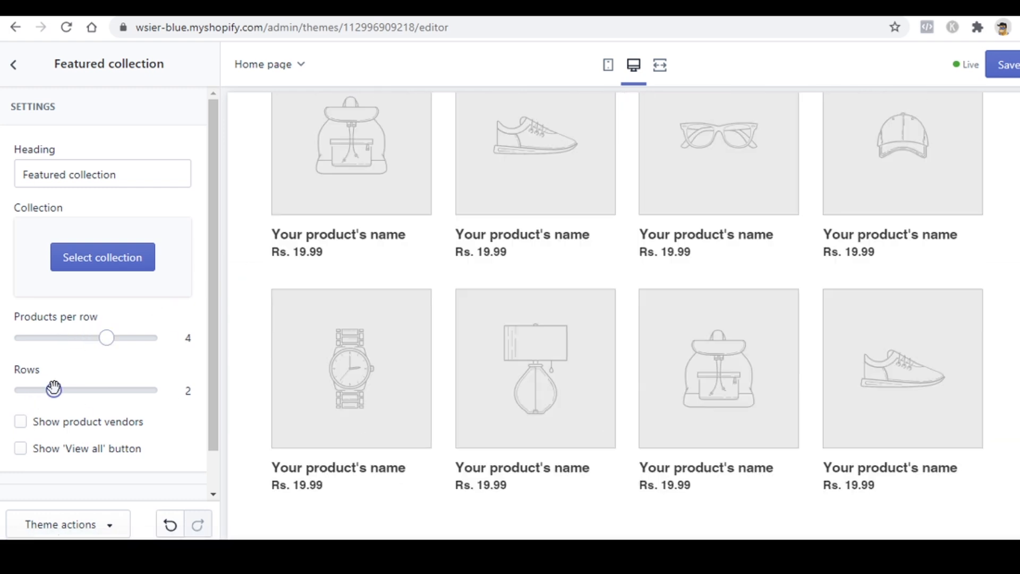
pyautogui.moveTo(54, 390); pyautogui.dragTo(94, 391)
pyautogui.scroll(-5, 745, 349)
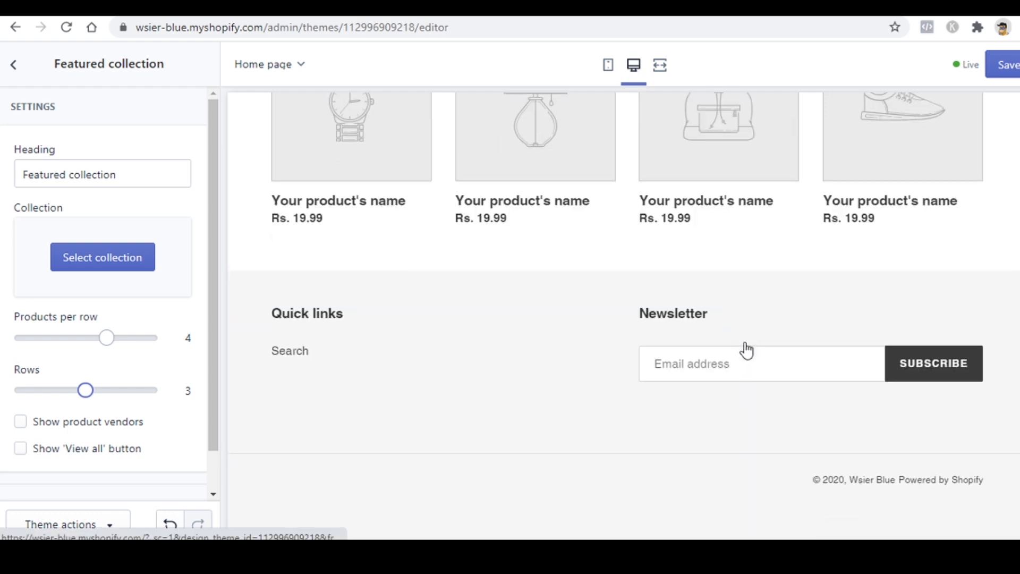
pyautogui.scroll(10, 744, 394)
pyautogui.scroll(1, 746, 396)
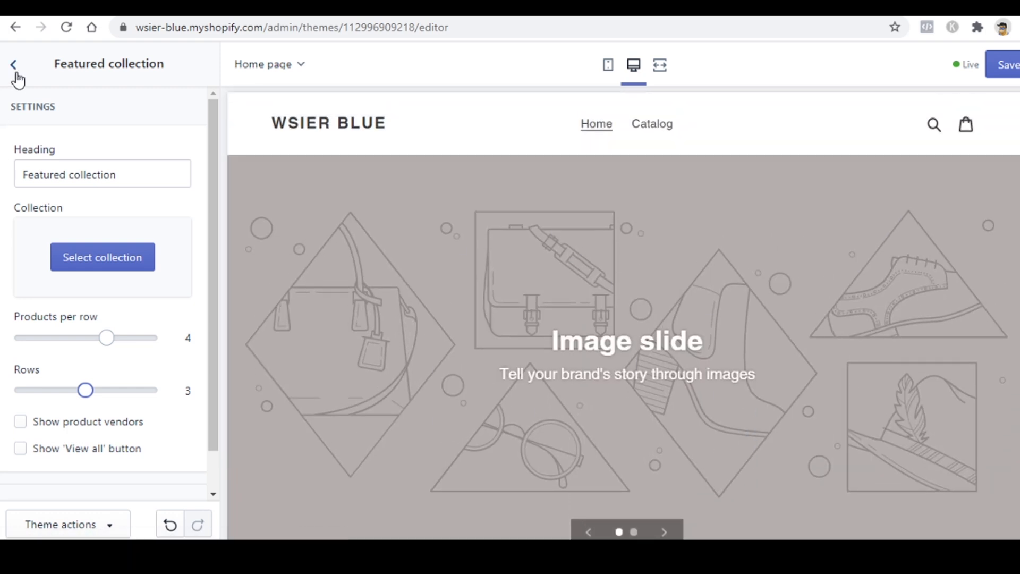
# Step: Open the Featured collection's collection picker and close it without choosing one
pyautogui.click(100, 258)
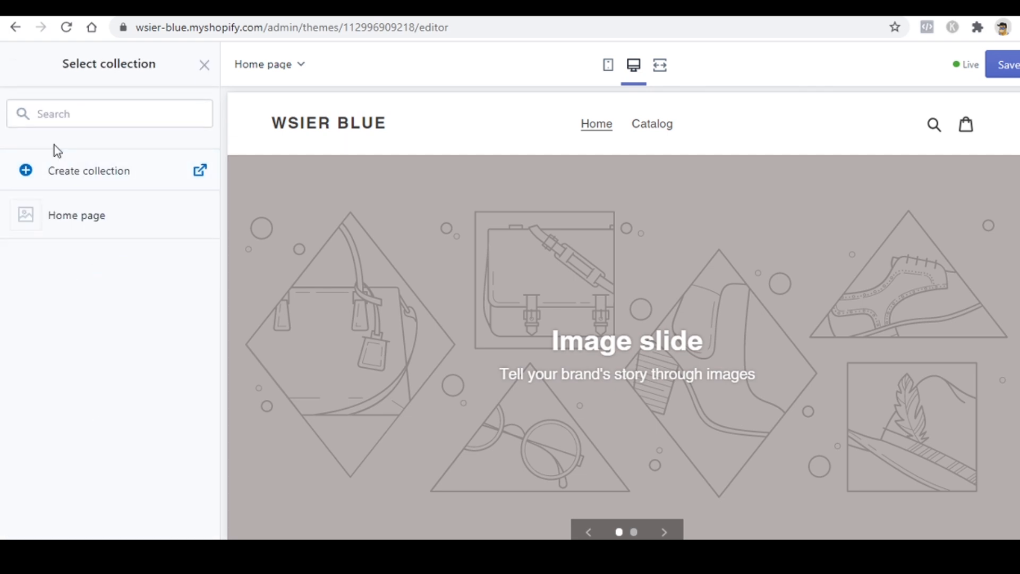
pyautogui.click(204, 65)
pyautogui.click(14, 64)
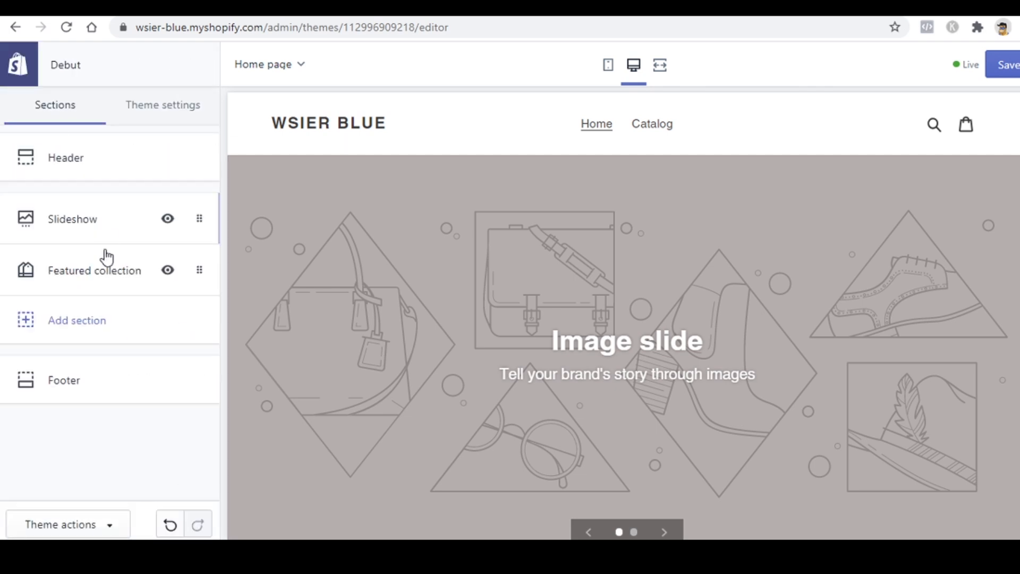
pyautogui.click(103, 256)
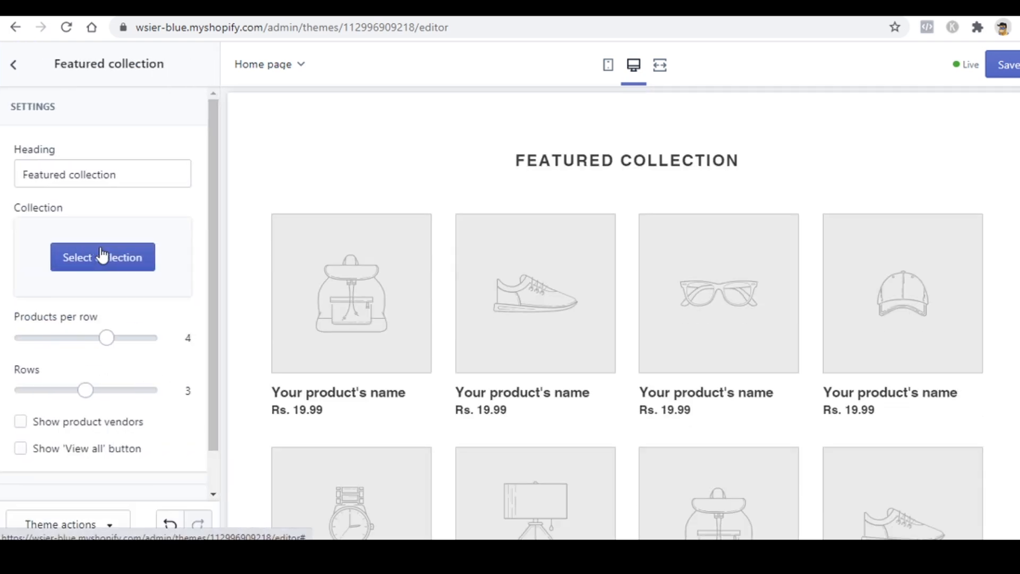
pyautogui.click(9, 68)
# Step: Open the Slideshow settings showing adaptive height, medium text and overlay options
pyautogui.click(79, 222)
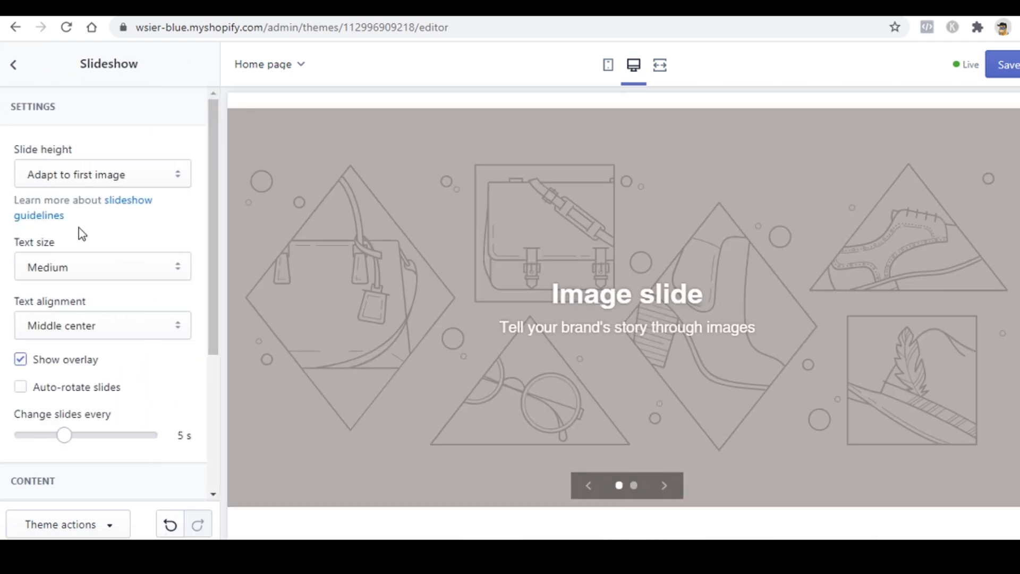
pyautogui.scroll(1, 535, 308)
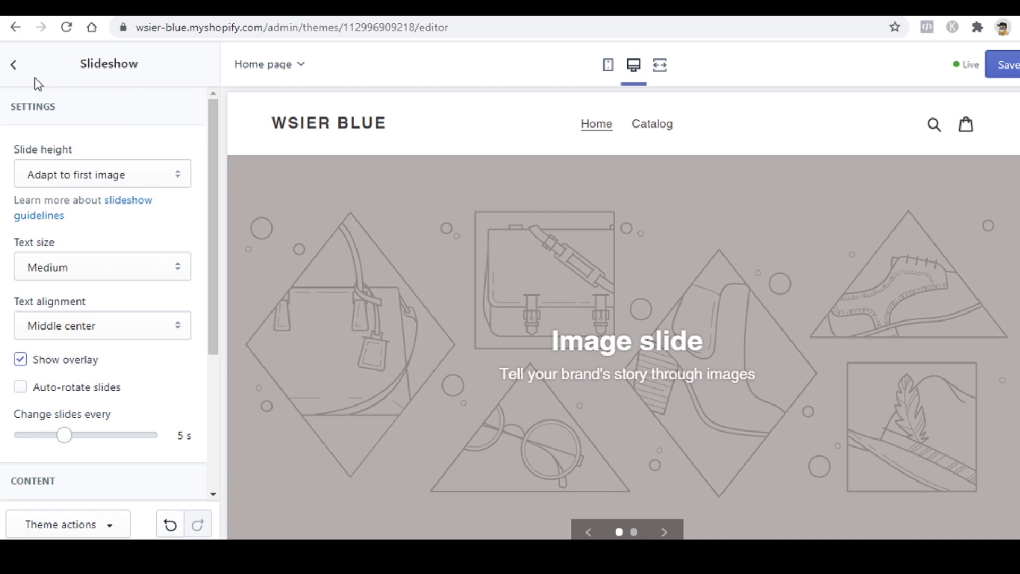
pyautogui.click(14, 64)
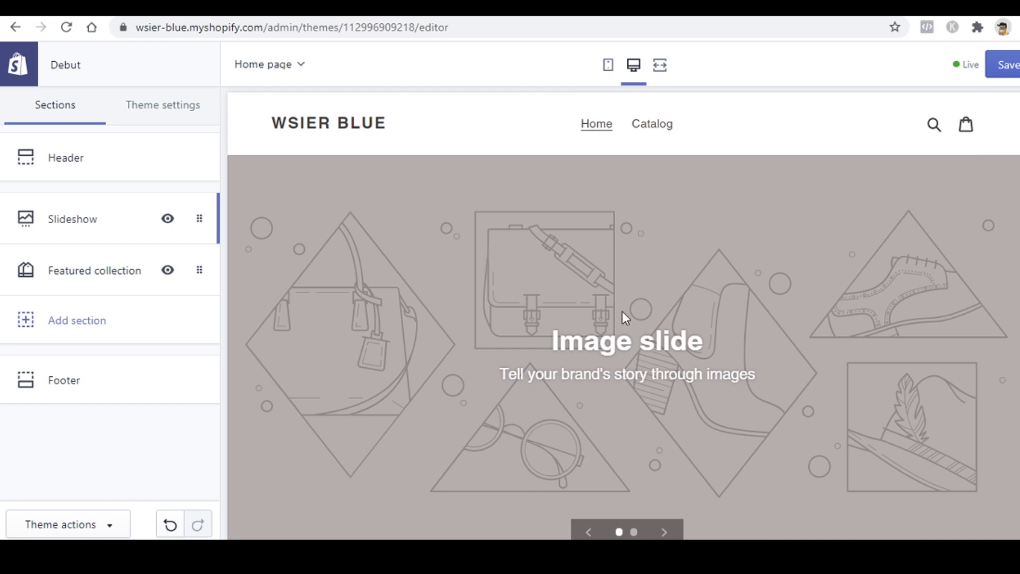
pyautogui.scroll(-15, 623, 316)
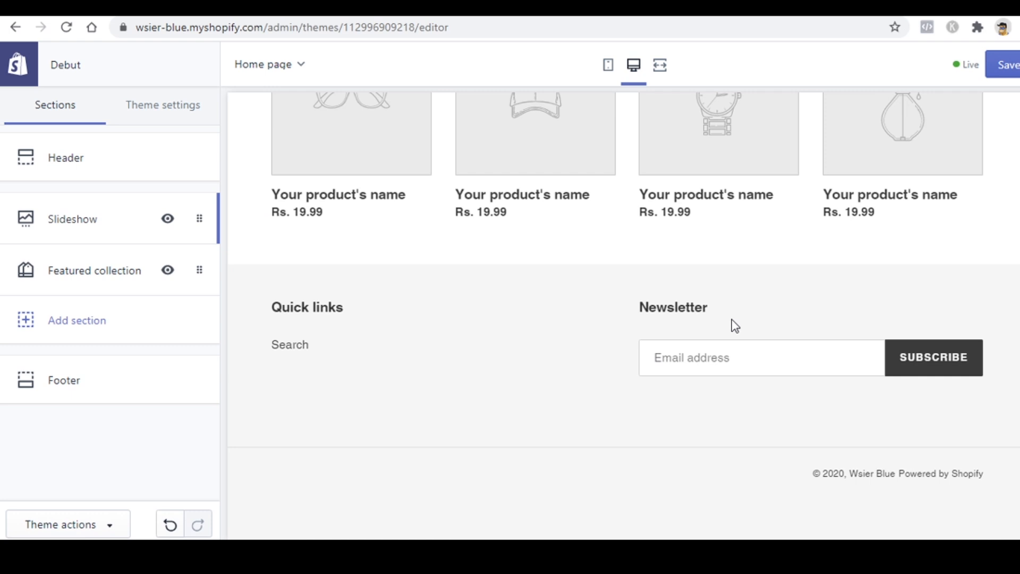
pyautogui.scroll(15, 735, 326)
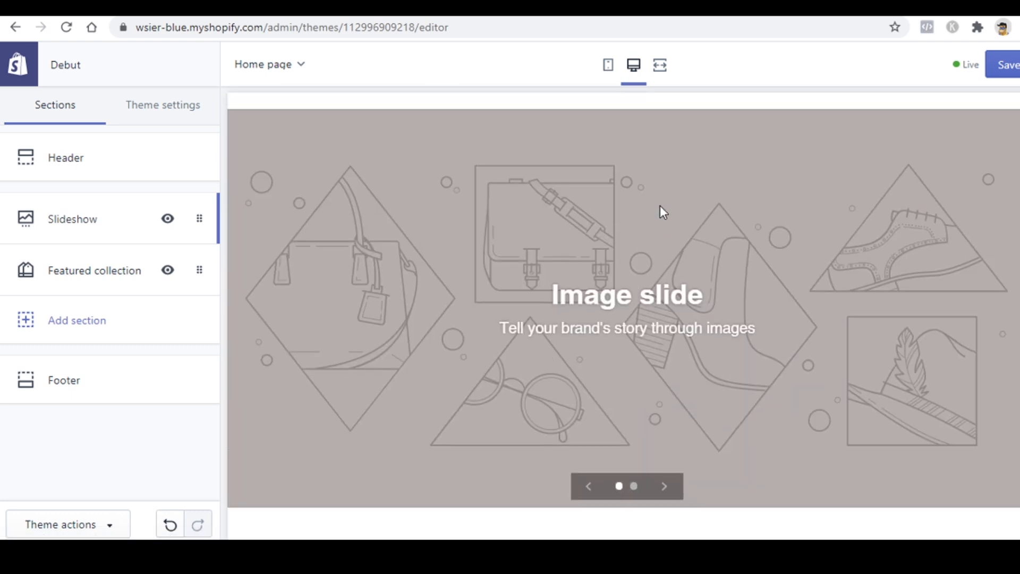
pyautogui.click(45, 220)
pyautogui.scroll(-8, 569, 358)
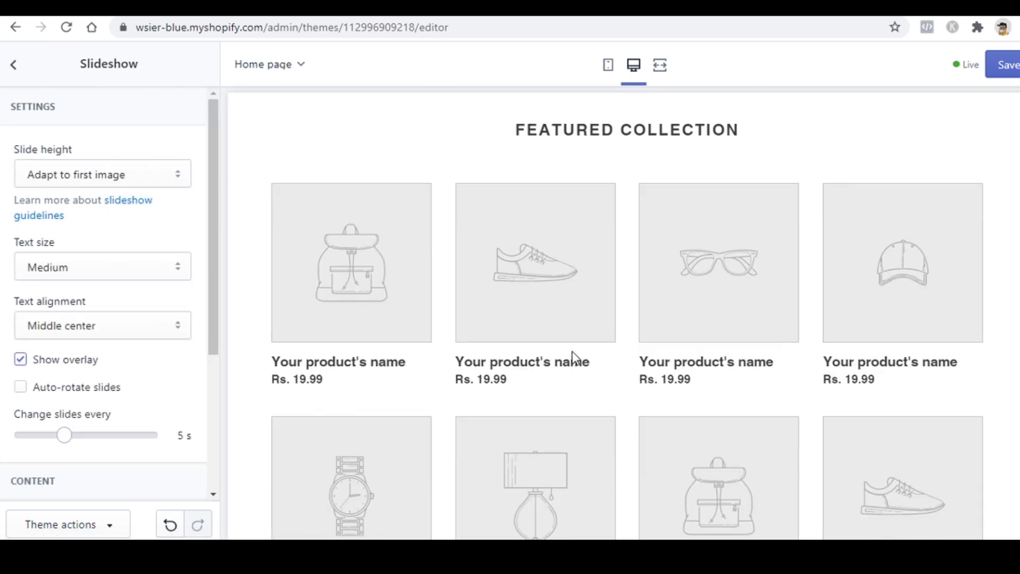
pyautogui.scroll(-4, 81, 277)
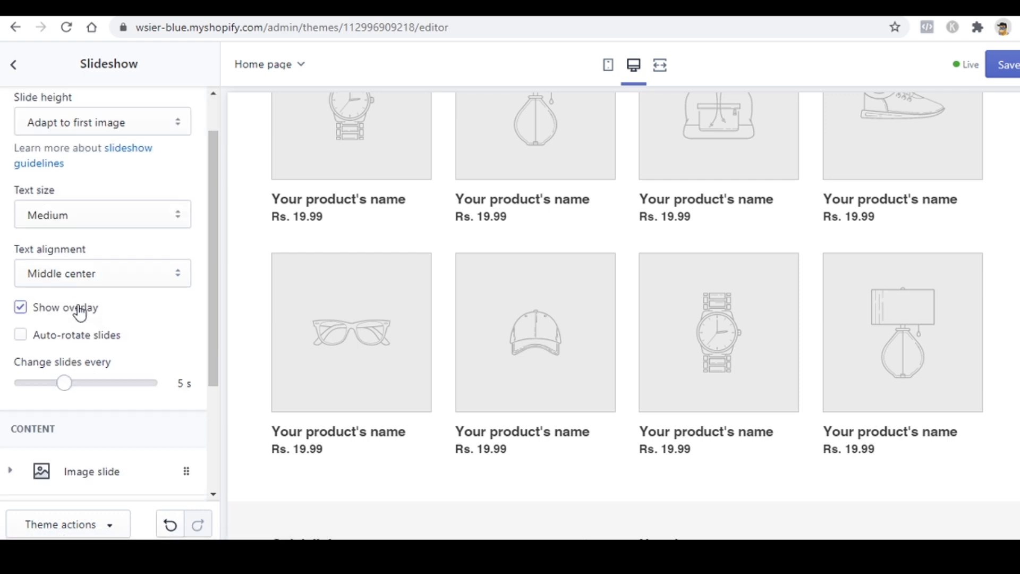
# Step: Delete the second image slide so only one slide remains
pyautogui.click(26, 355)
pyautogui.scroll(-8, 87, 369)
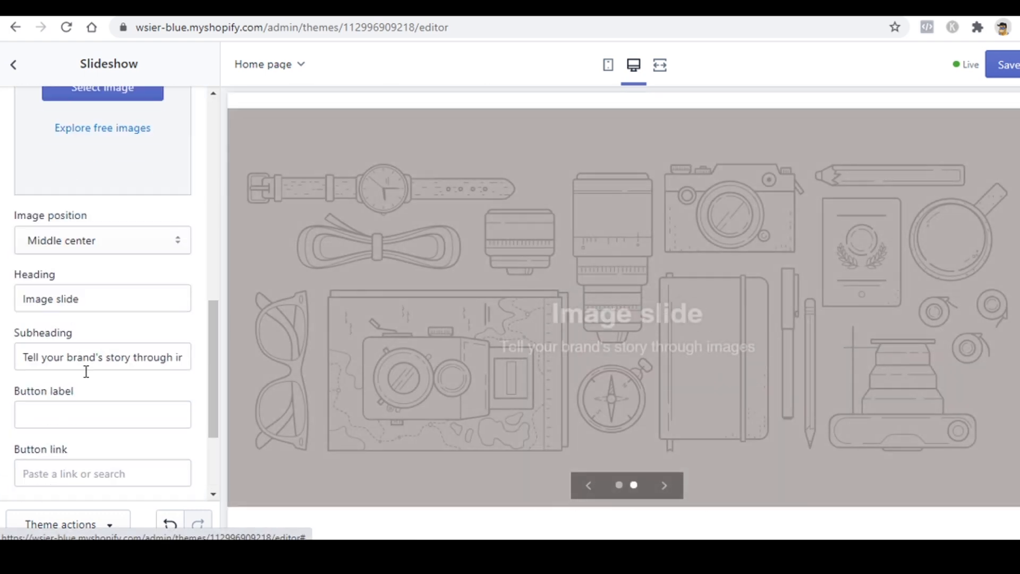
pyautogui.click(78, 371)
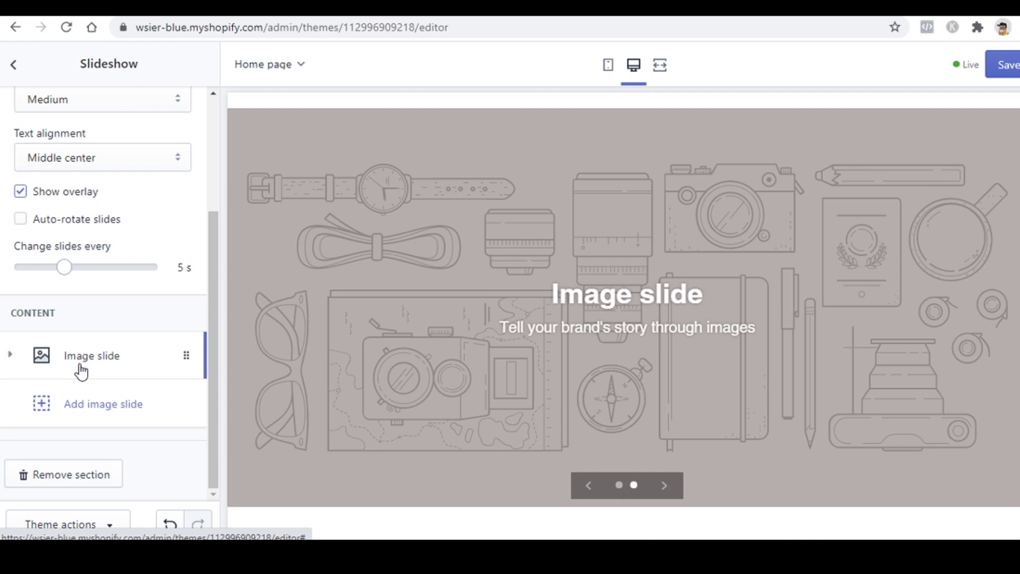
pyautogui.click(82, 355)
pyautogui.scroll(-5, 112, 229)
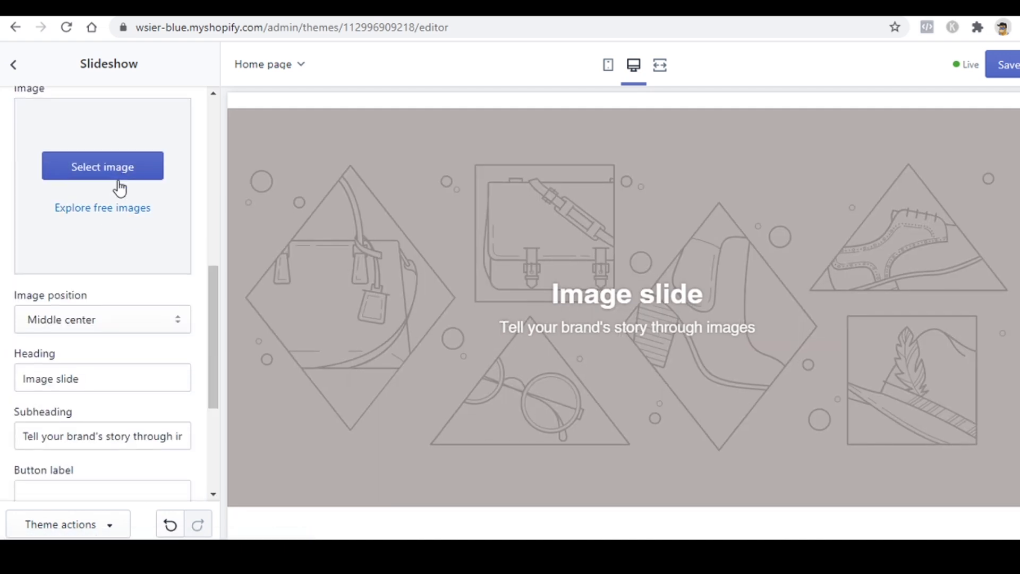
# Step: Set the slide image to the sunset photo from Free images > Nature
pyautogui.click(104, 207)
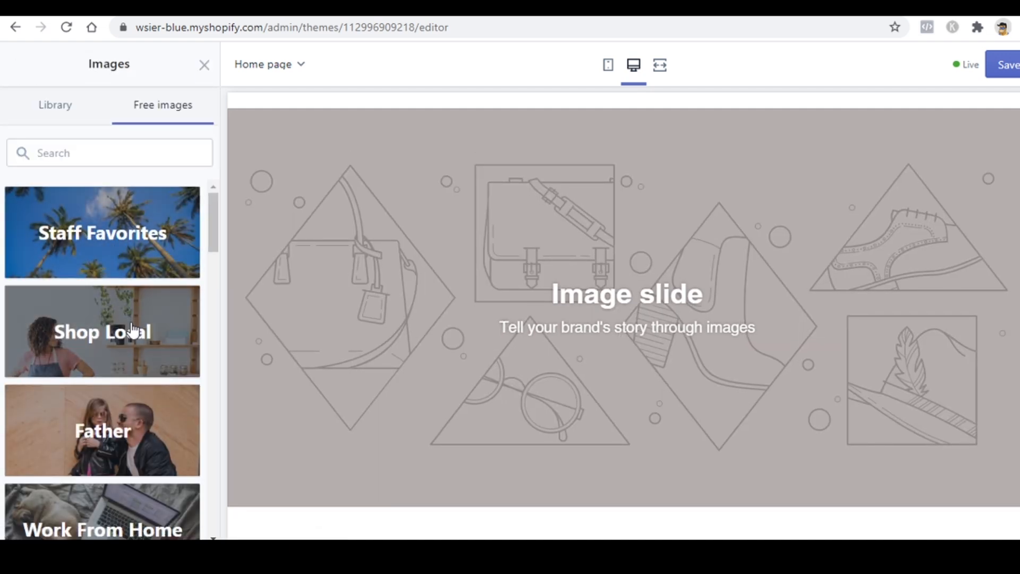
pyautogui.scroll(-6, 121, 388)
pyautogui.scroll(-8, 123, 388)
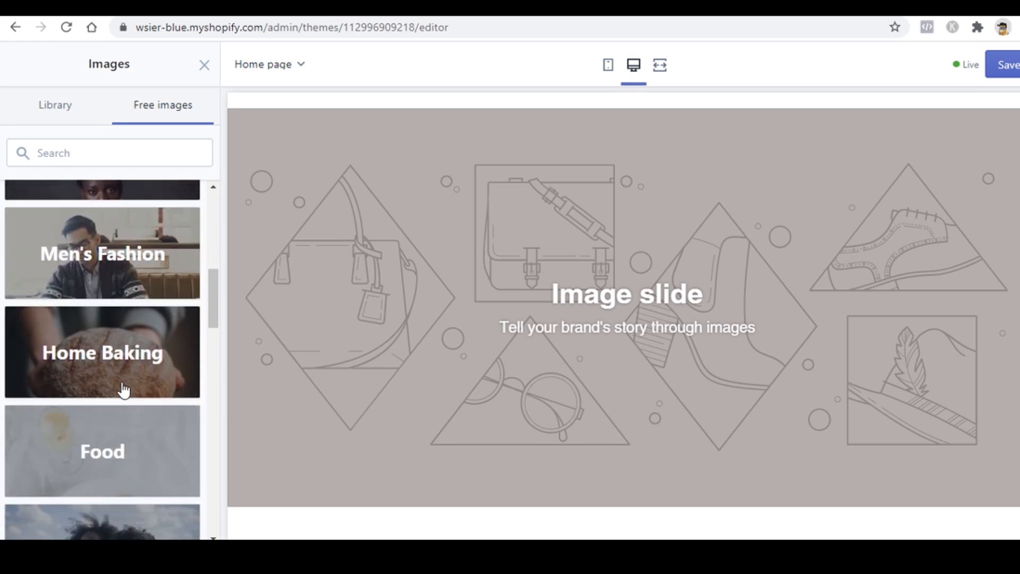
pyautogui.click(129, 273)
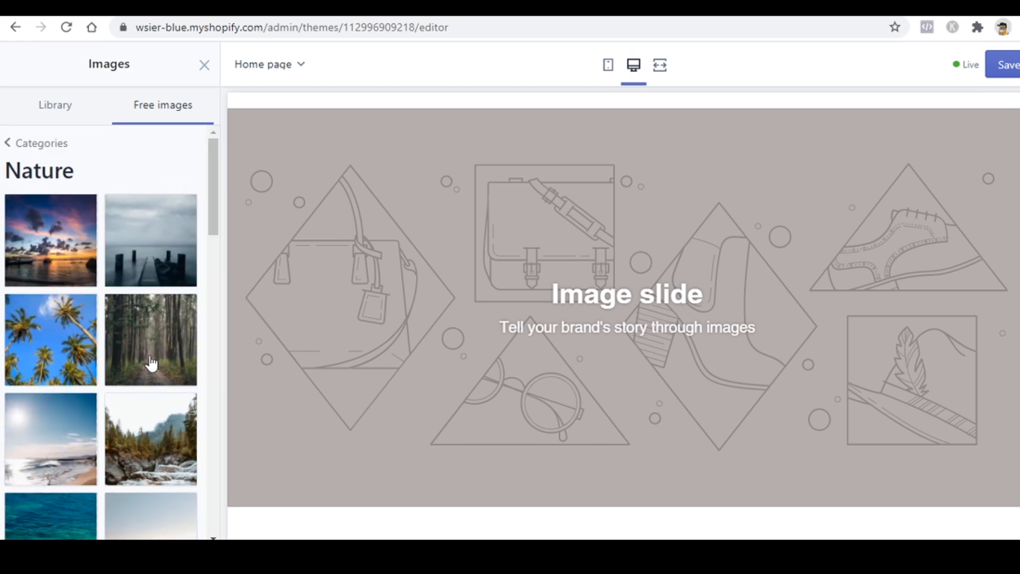
pyautogui.click(167, 272)
pyautogui.click(65, 257)
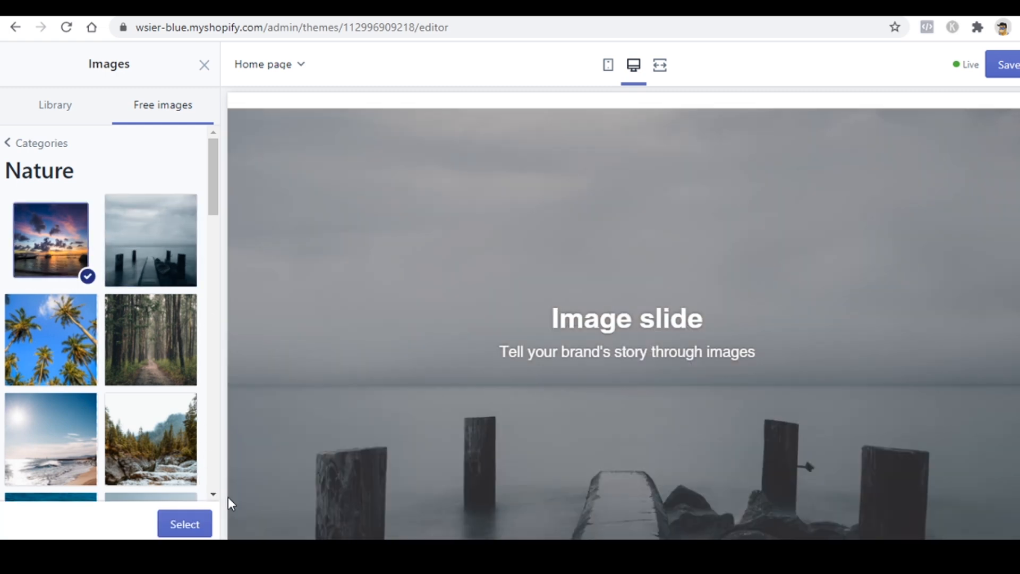
pyautogui.click(190, 524)
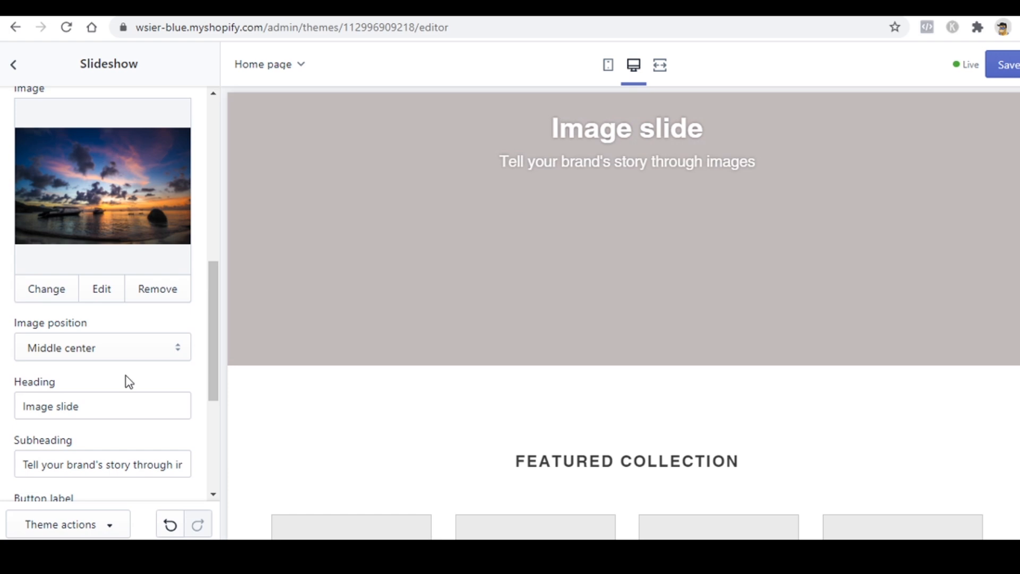
# Step: Edit the slide to read 'Upto 50% Off' with subheading 'on Best Selling Products'
pyautogui.click(124, 406)
pyautogui.tripleClick(124, 406)
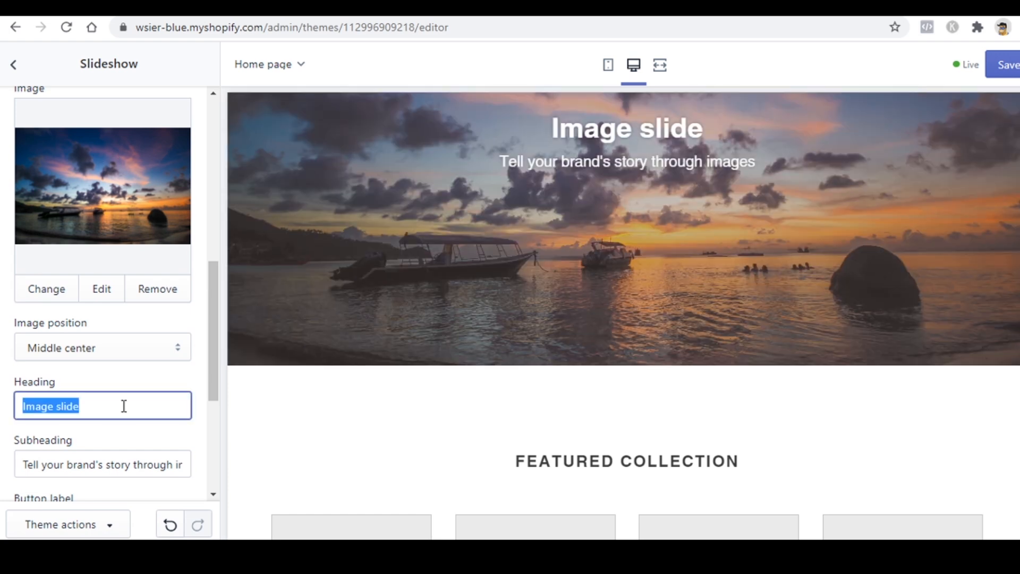
pyautogui.write('Best Sellin')
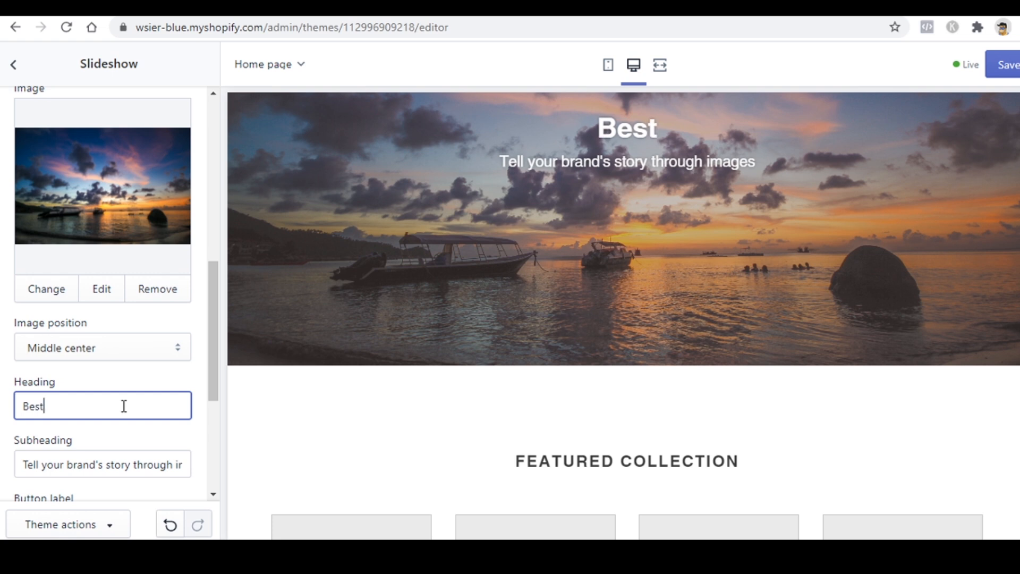
pyautogui.tripleClick(124, 406)
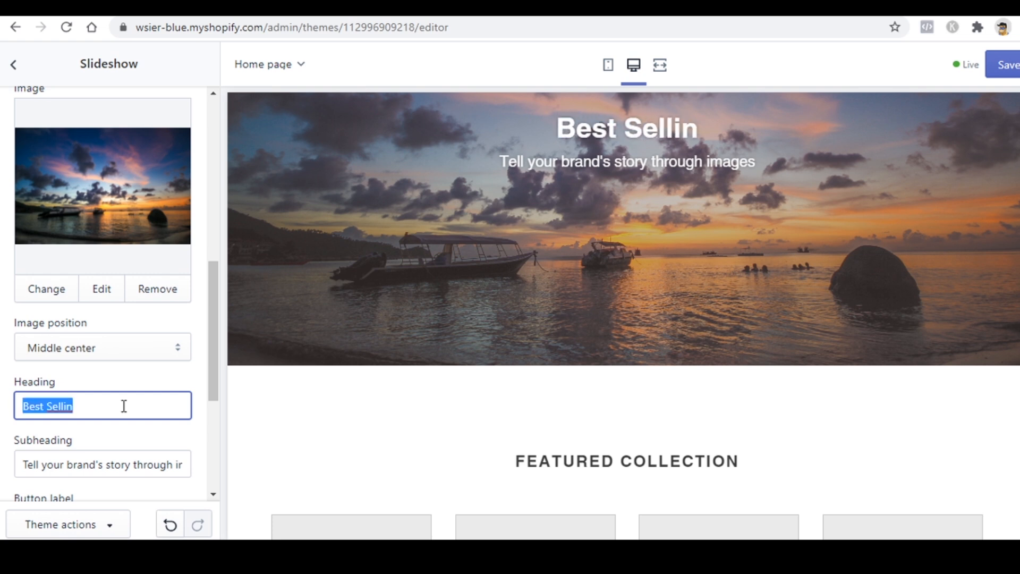
pyautogui.write('50% Off')
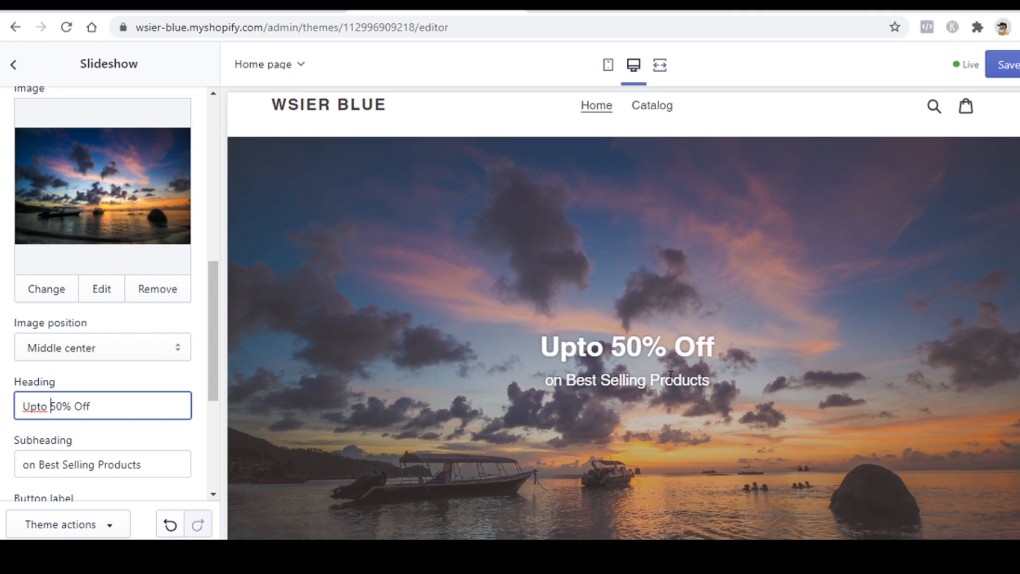
# Step: Preview the store's Catalog page
pyautogui.scroll(-5, 685, 353)
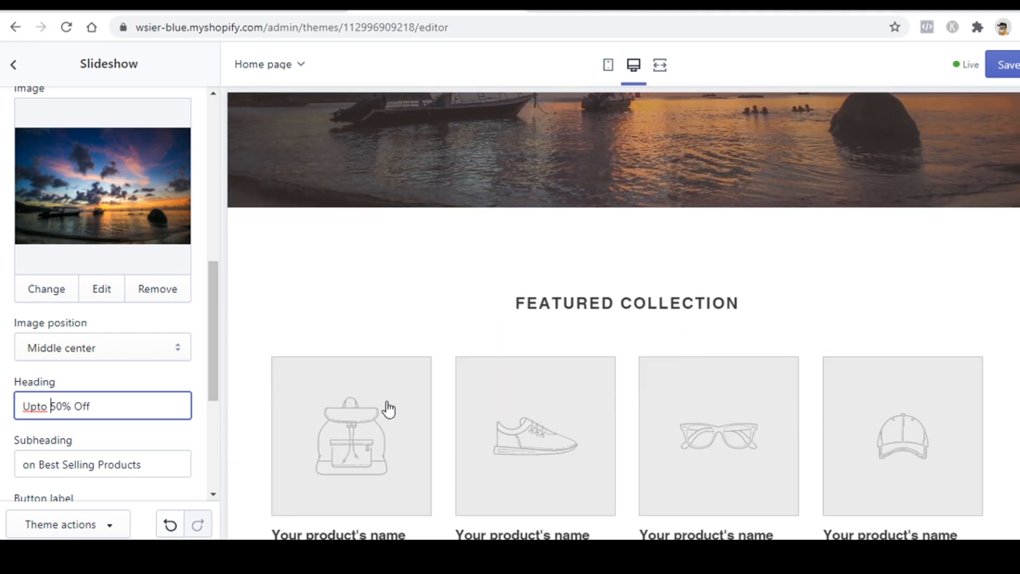
pyautogui.scroll(-15, 520, 436)
pyautogui.scroll(16, 520, 436)
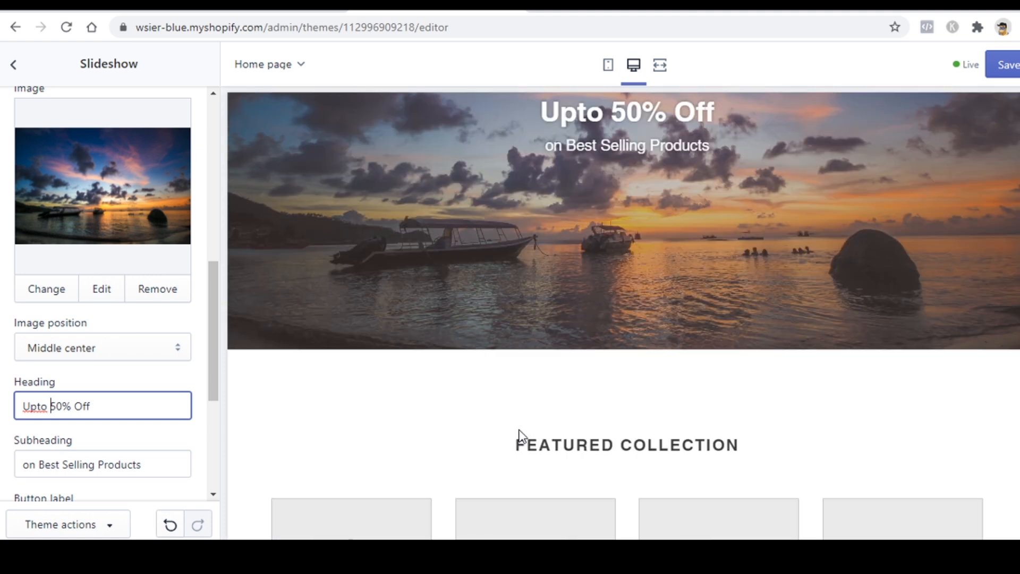
pyautogui.scroll(5, 520, 436)
pyautogui.scroll(-11, 519, 319)
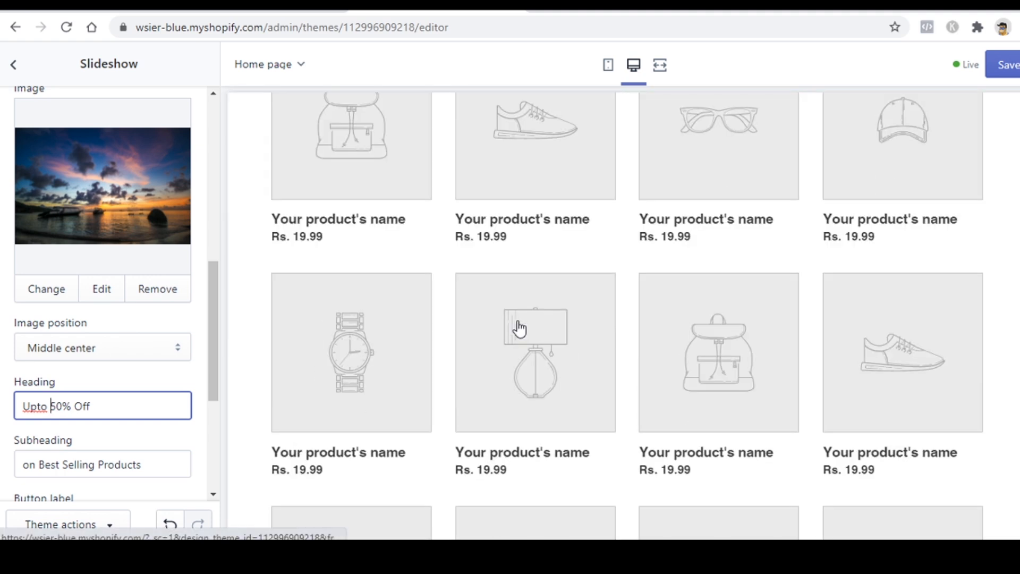
pyautogui.scroll(6, 665, 351)
pyautogui.scroll(6, 666, 351)
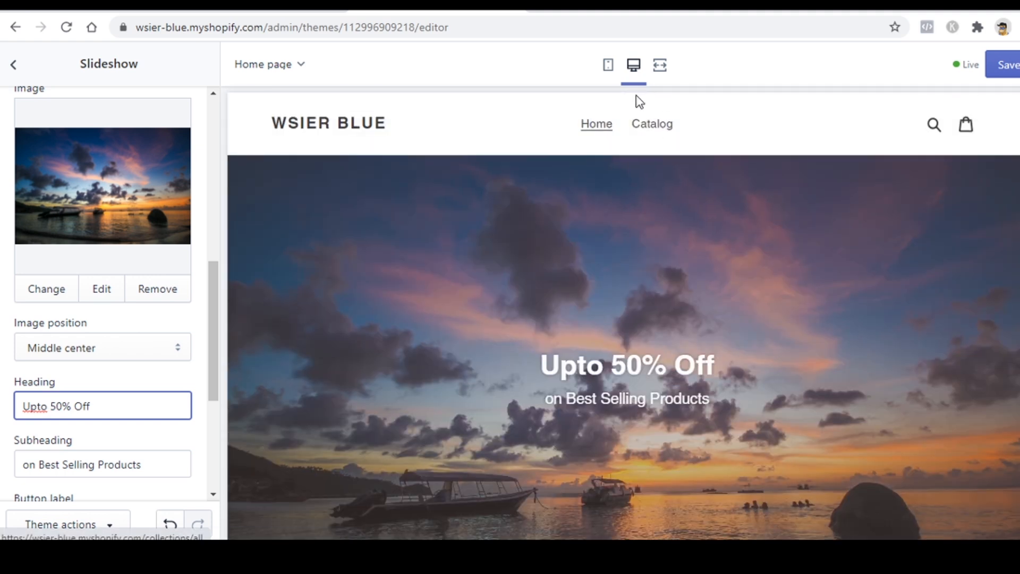
pyautogui.click(648, 124)
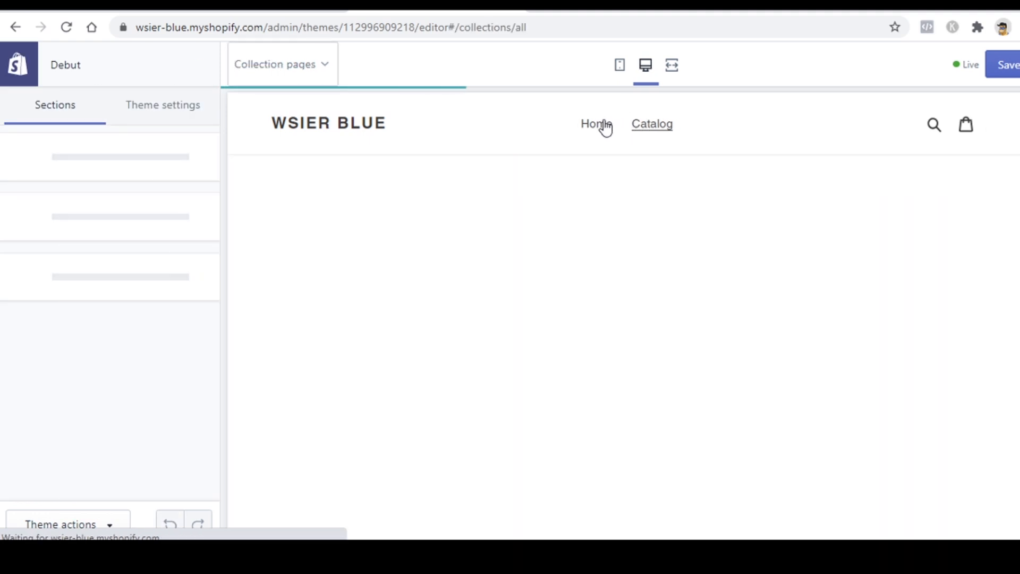
# Step: Return the preview to Home, save the theme changes, and show Theme settings
pyautogui.click(598, 124)
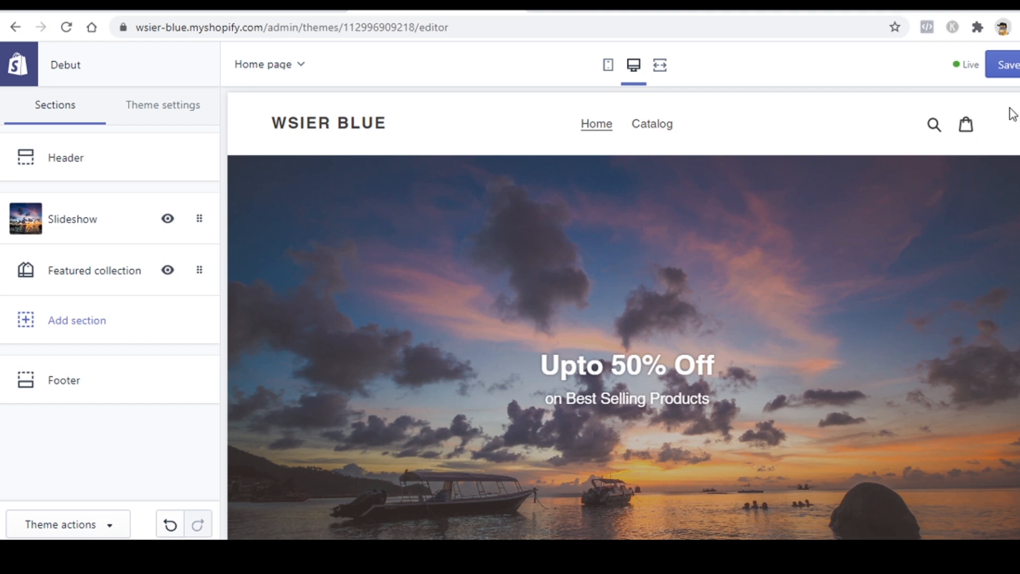
pyautogui.click(1009, 66)
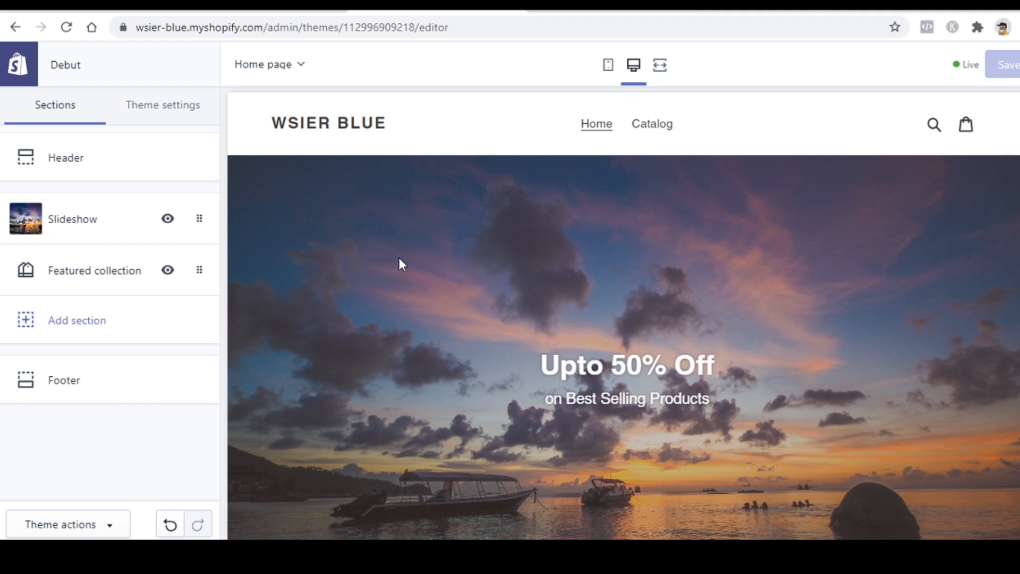
pyautogui.click(171, 112)
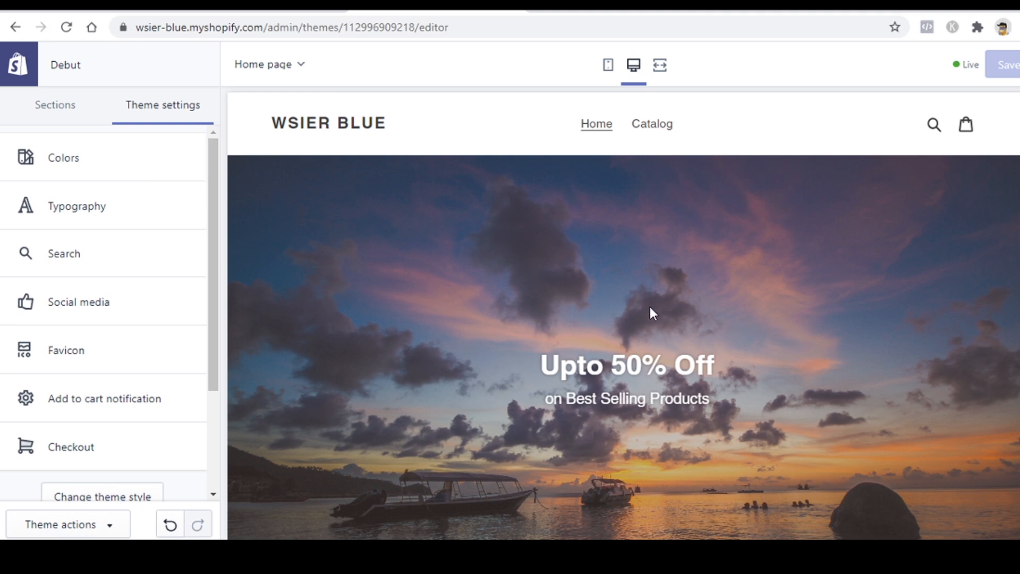
# Step: Browse the available section types and close the list without adding any
pyautogui.scroll(-15, 652, 312)
pyautogui.click(55, 105)
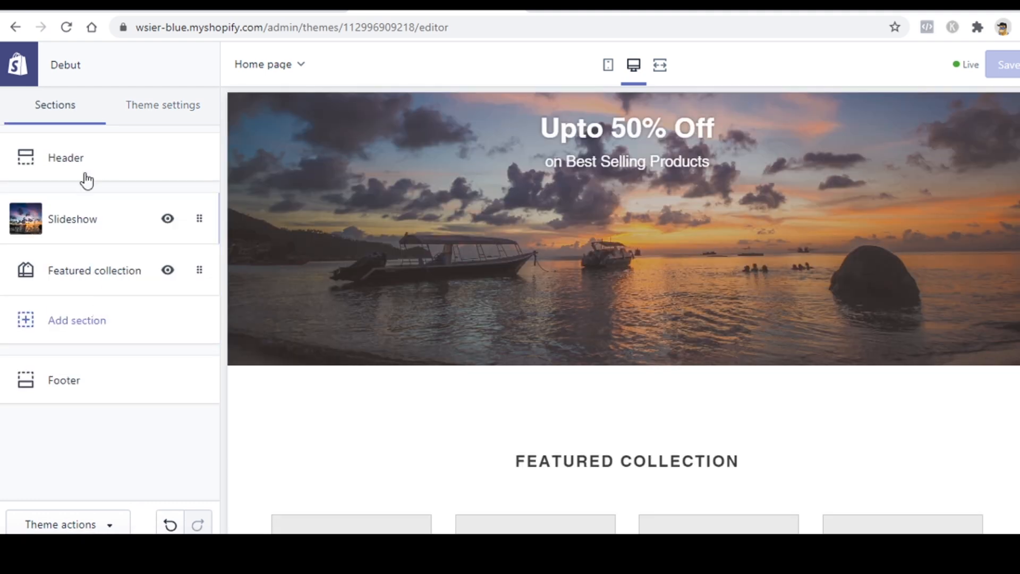
pyautogui.click(57, 321)
pyautogui.scroll(-1, 81, 338)
pyautogui.scroll(-5, 81, 338)
pyautogui.scroll(6, 81, 338)
pyautogui.click(204, 65)
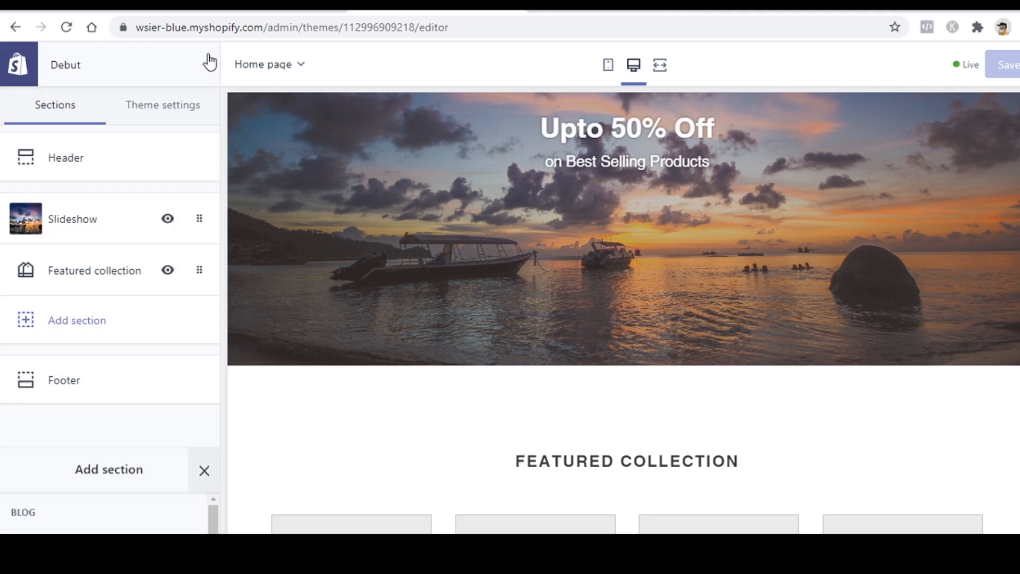
# Step: Review the theme's Colors settings, then switch the preview to mobile layout
pyautogui.click(159, 104)
pyautogui.click(119, 170)
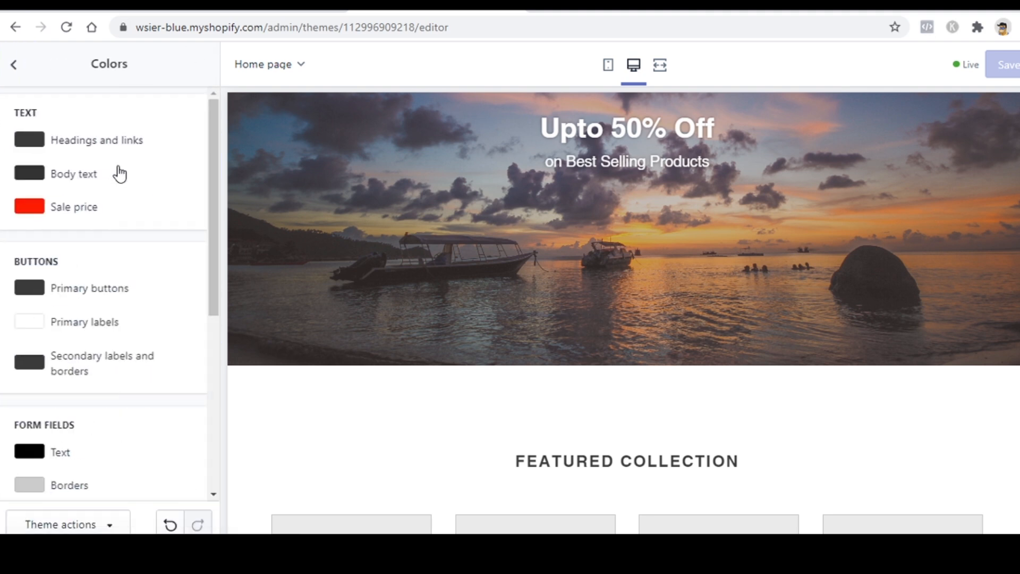
pyautogui.scroll(-8, 369, 296)
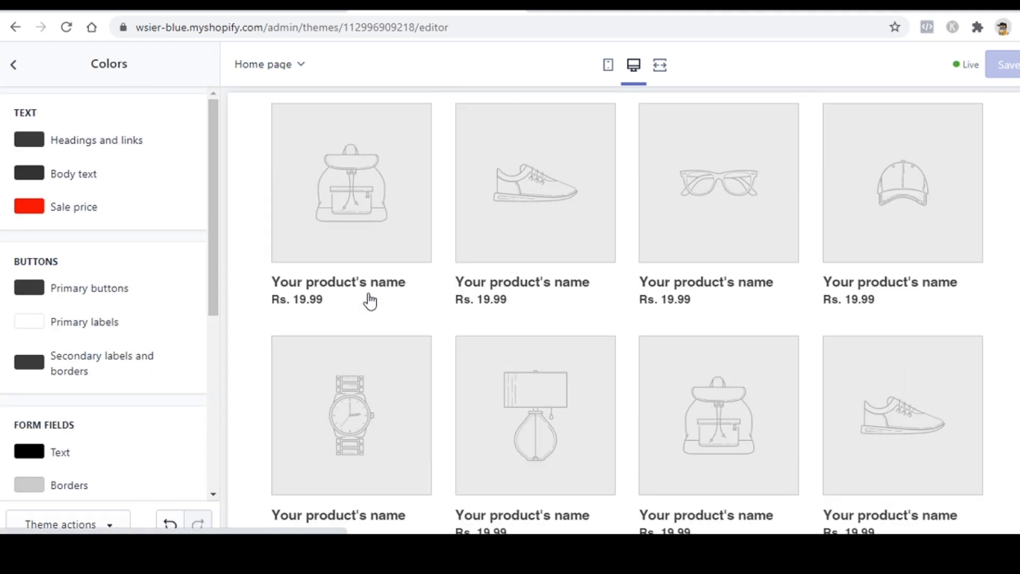
pyautogui.scroll(7, 370, 301)
pyautogui.scroll(-6, 369, 299)
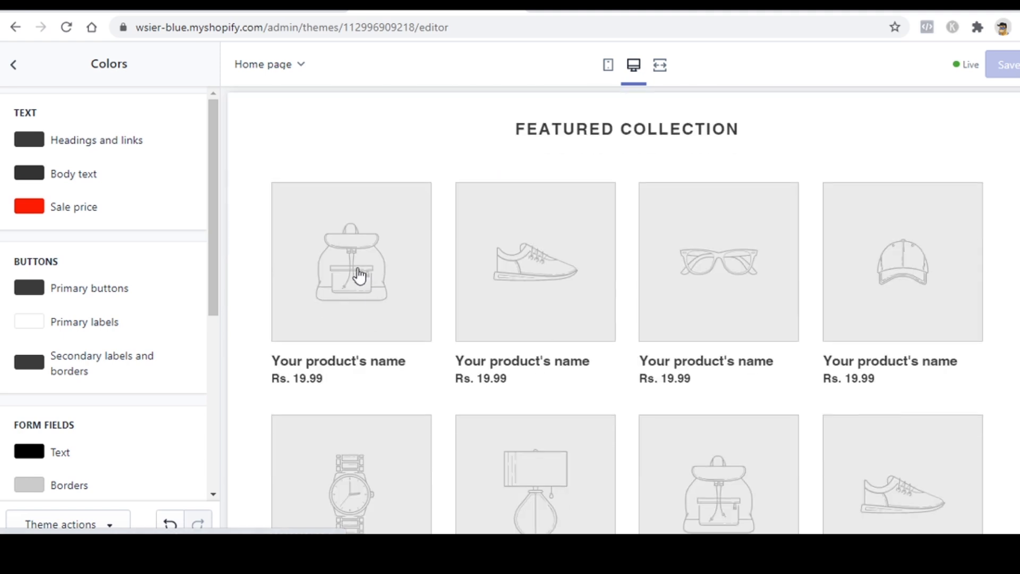
pyautogui.scroll(6, 362, 255)
pyautogui.click(21, 71)
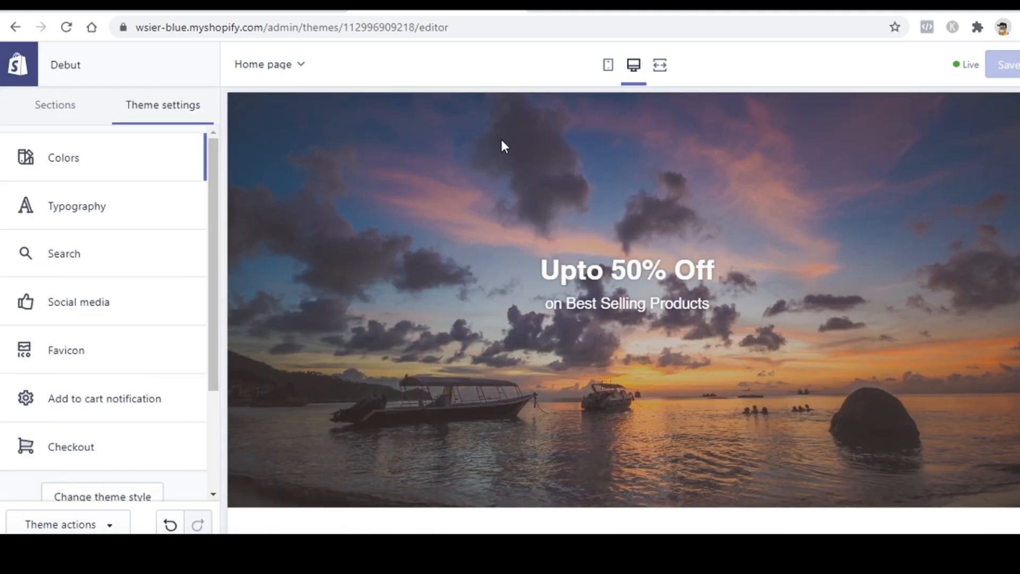
pyautogui.click(609, 67)
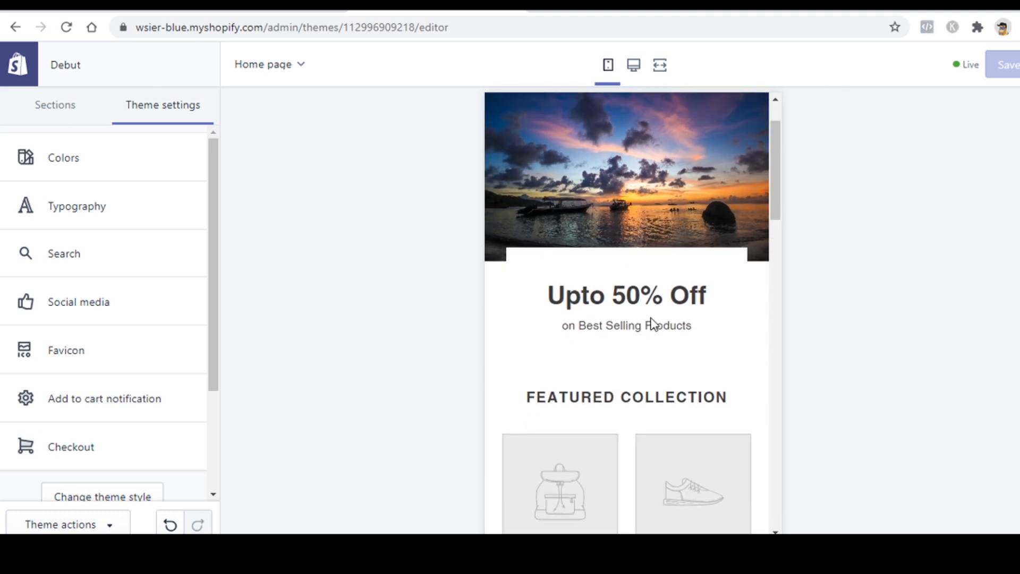
# Step: Toggle the preview to desktop and back to mobile, scrolling the mobile home page
pyautogui.click(635, 67)
pyautogui.click(610, 69)
pyautogui.scroll(-8, 631, 238)
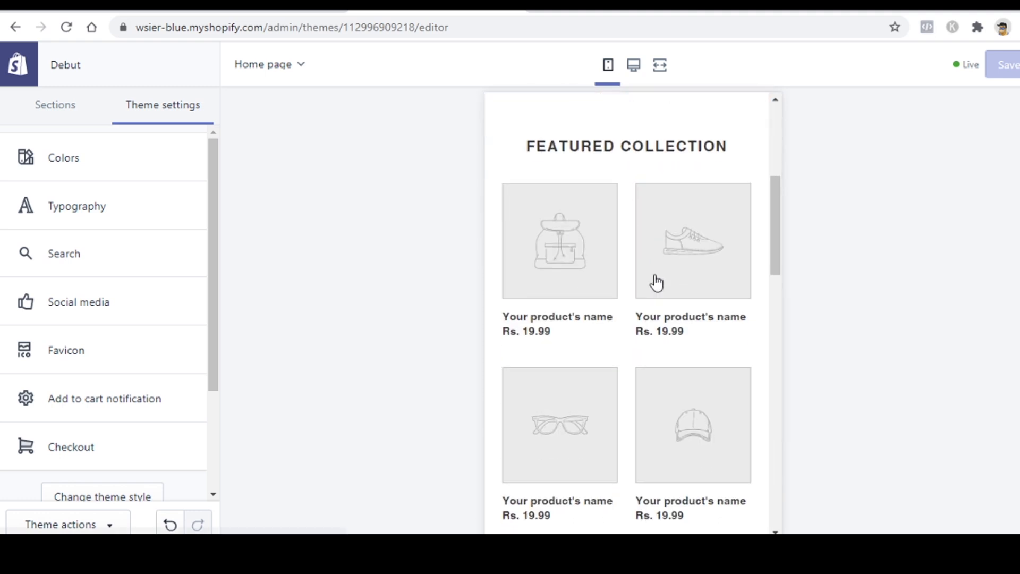
pyautogui.scroll(-10, 657, 282)
pyautogui.scroll(10, 649, 326)
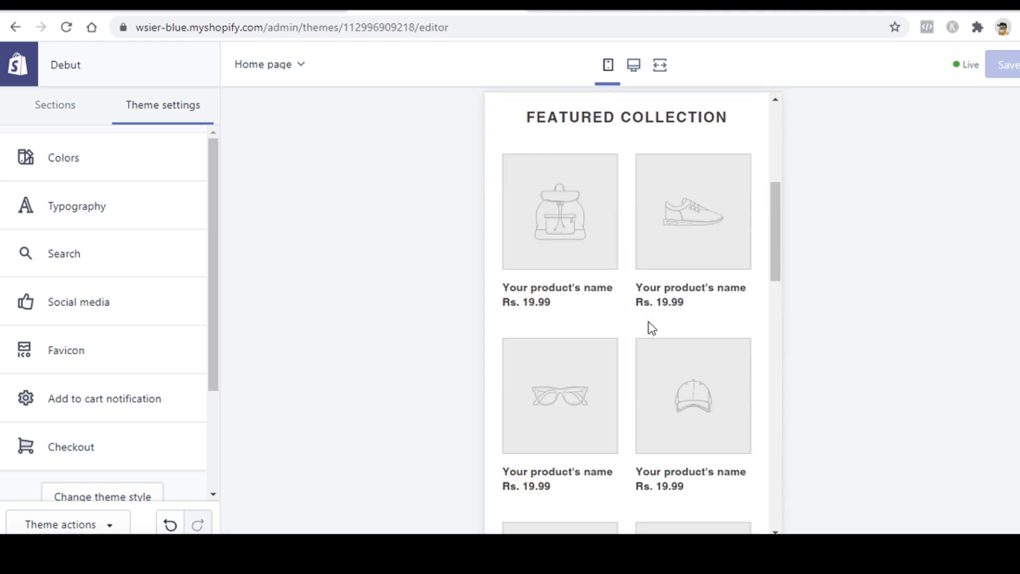
pyautogui.scroll(5, 652, 327)
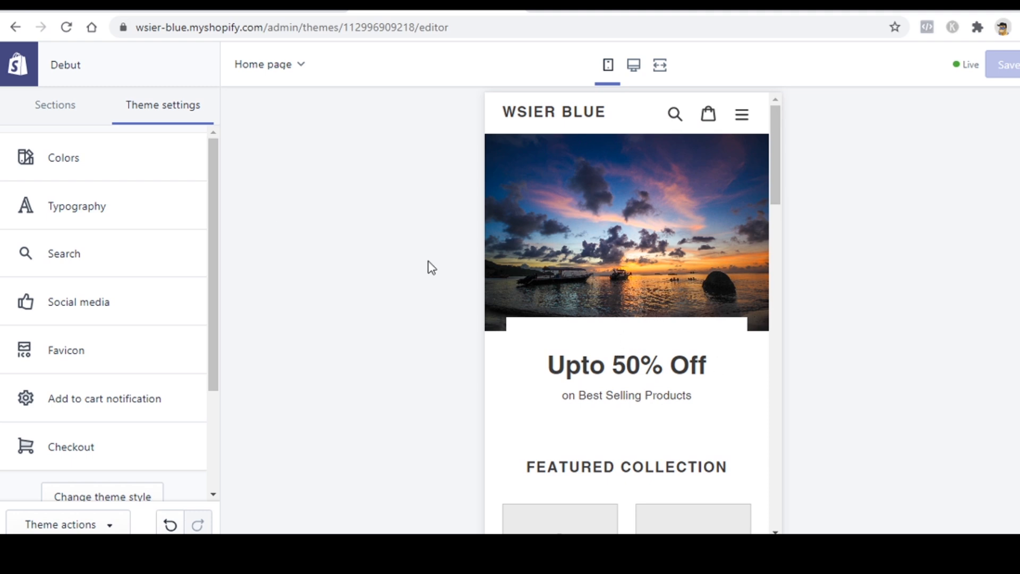
# Step: Look over the Footer section settings, then exit the editor to Online Store > Themes
pyautogui.click(42, 113)
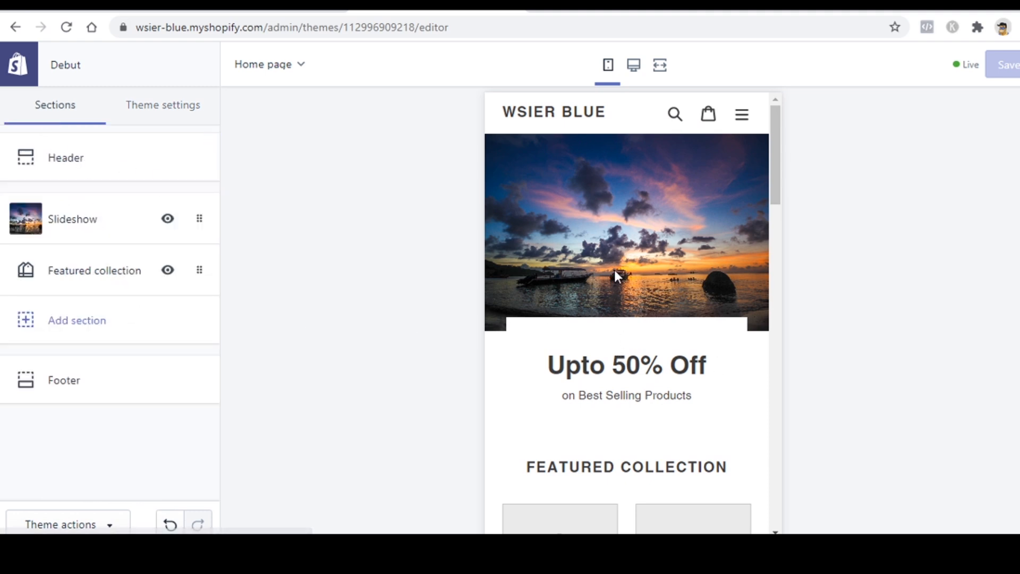
pyautogui.scroll(-10, 616, 268)
pyautogui.scroll(10, 619, 272)
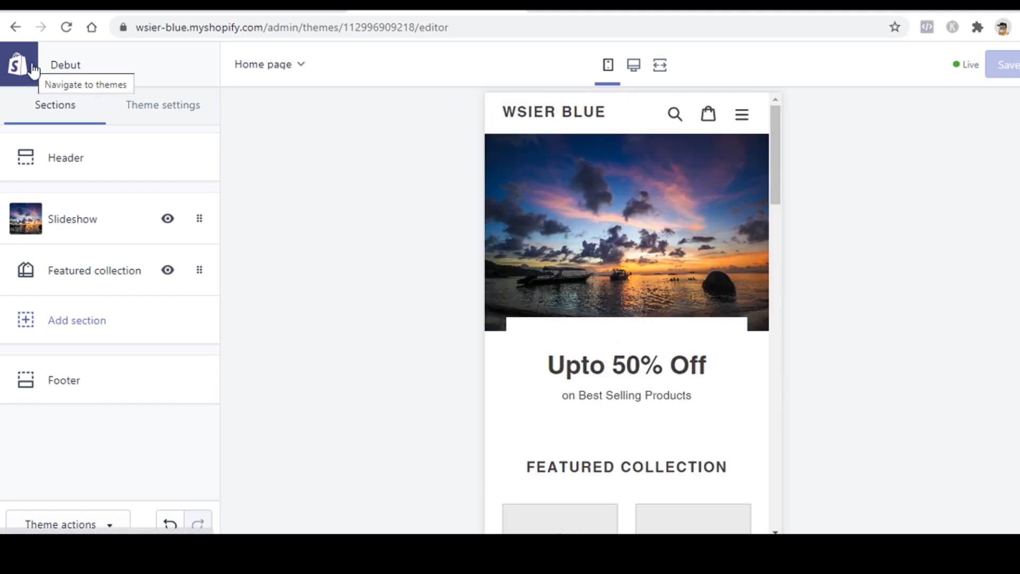
pyautogui.scroll(-10, 575, 318)
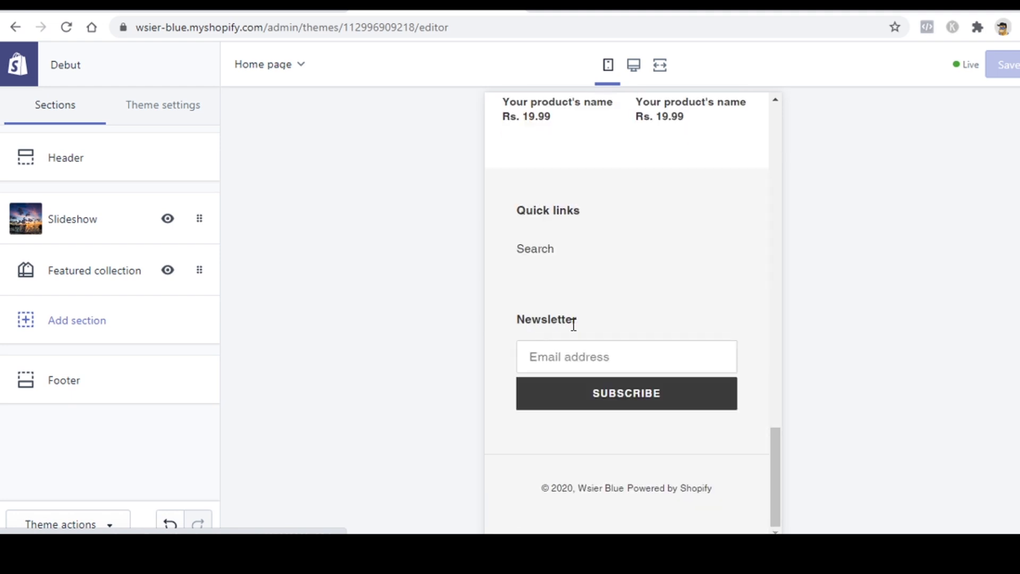
pyautogui.click(90, 398)
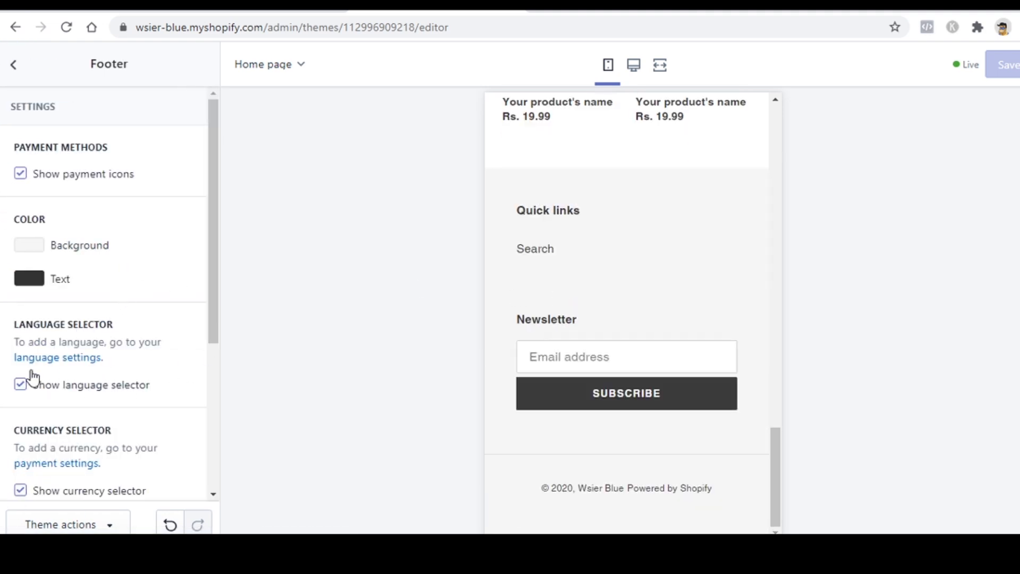
pyautogui.click(16, 72)
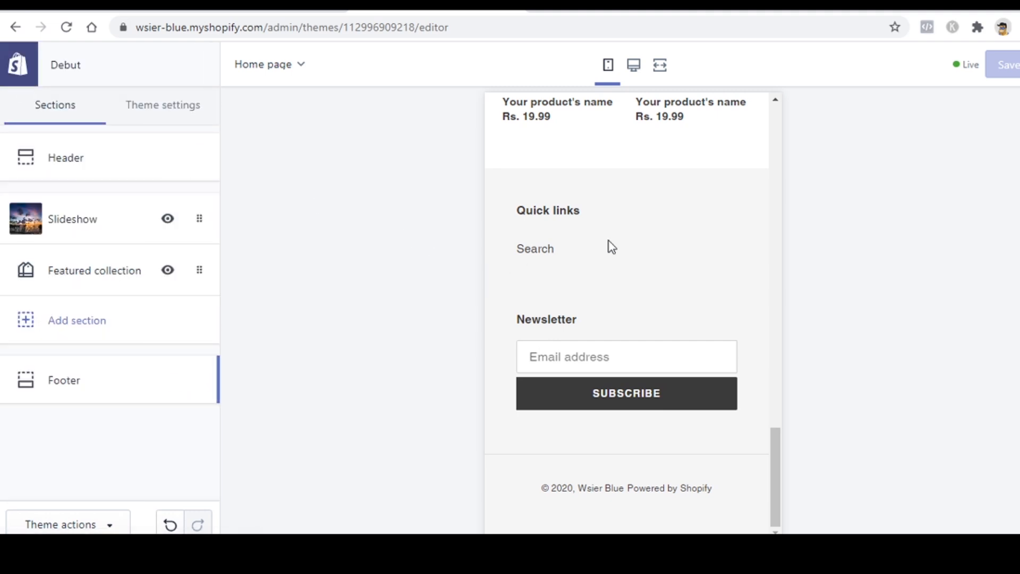
pyautogui.scroll(4, 672, 304)
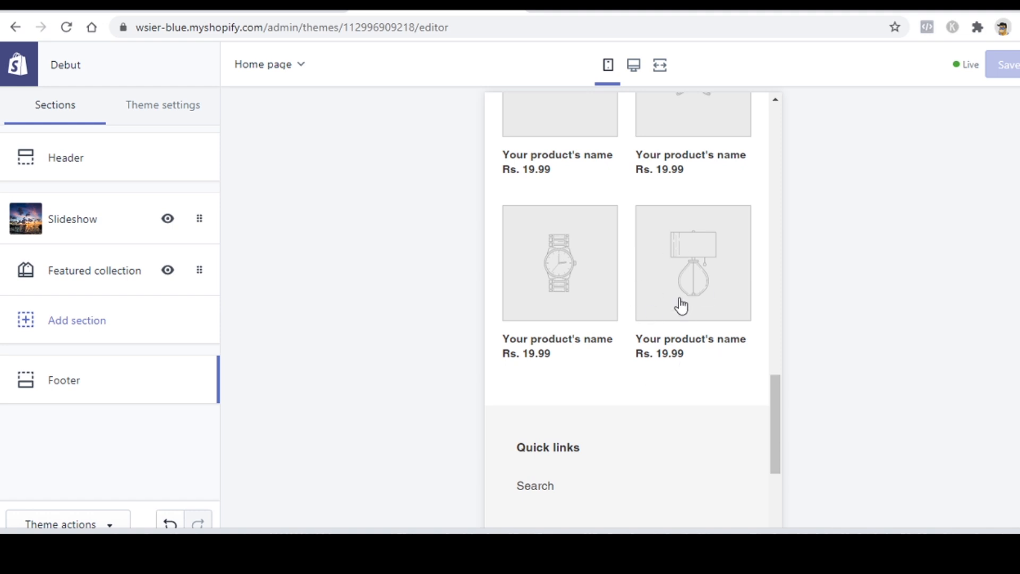
pyautogui.click(19, 66)
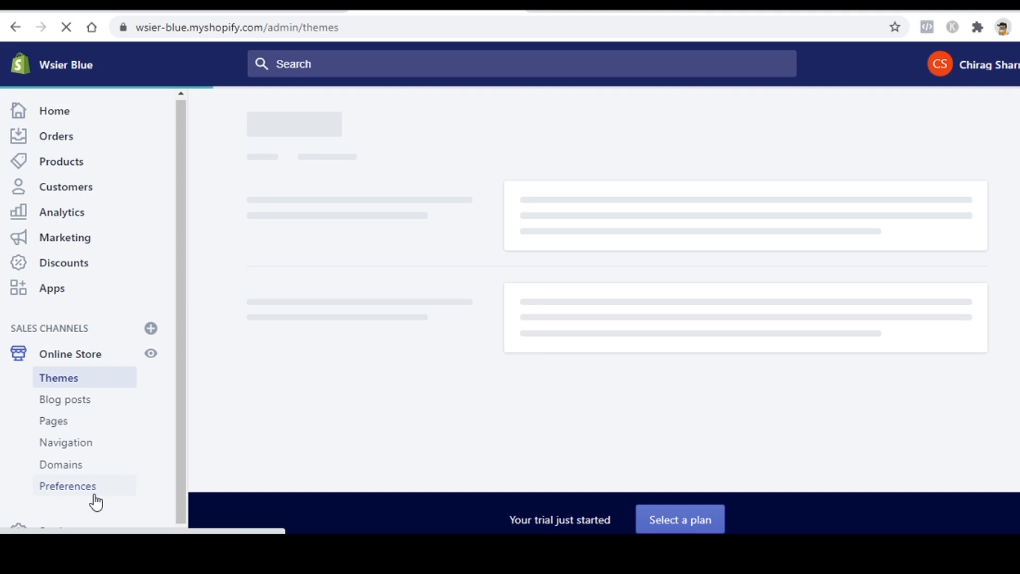
# Step: Open the store's General settings page
pyautogui.click(63, 523)
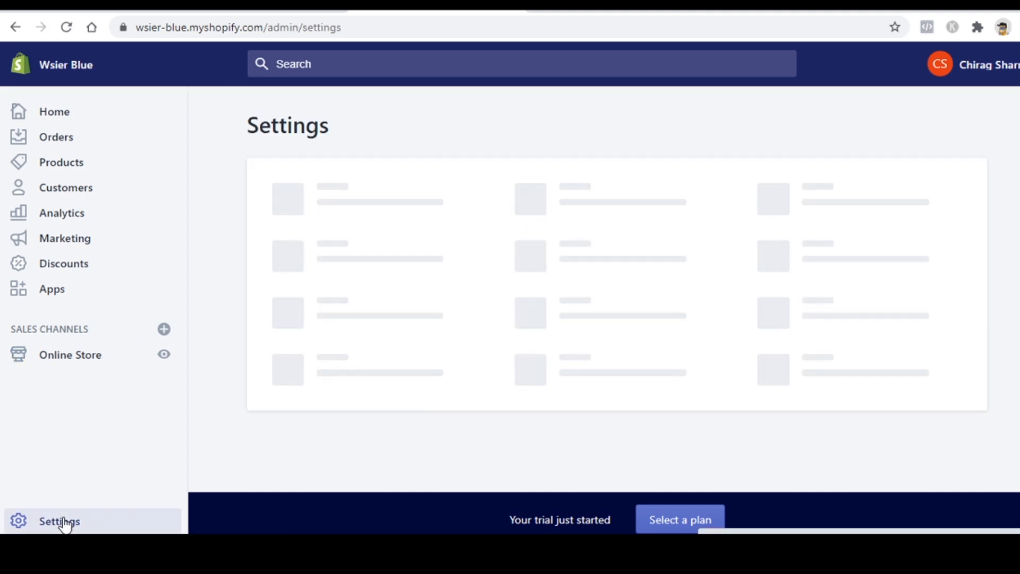
pyautogui.click(307, 205)
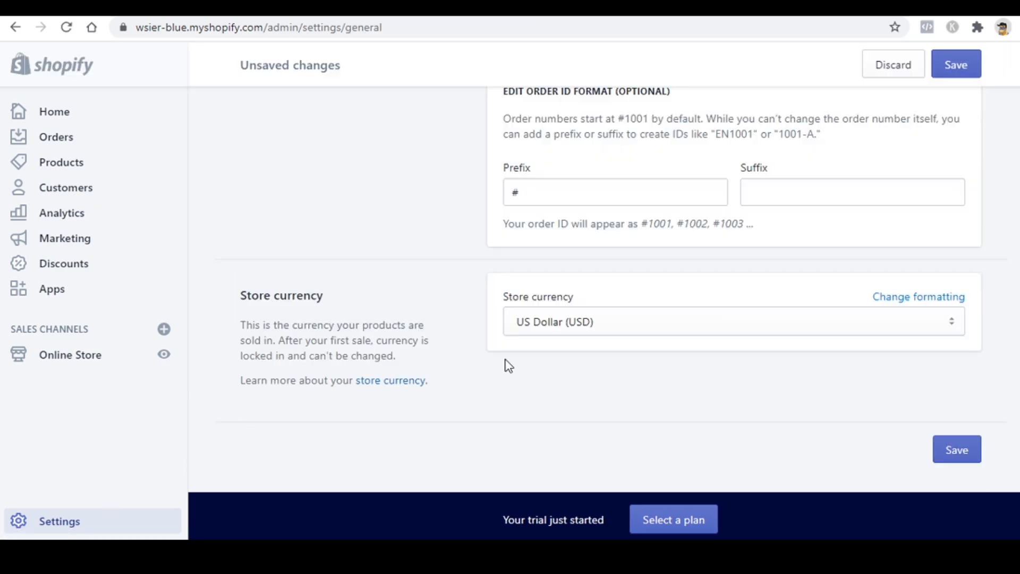
pyautogui.scroll(3, 509, 365)
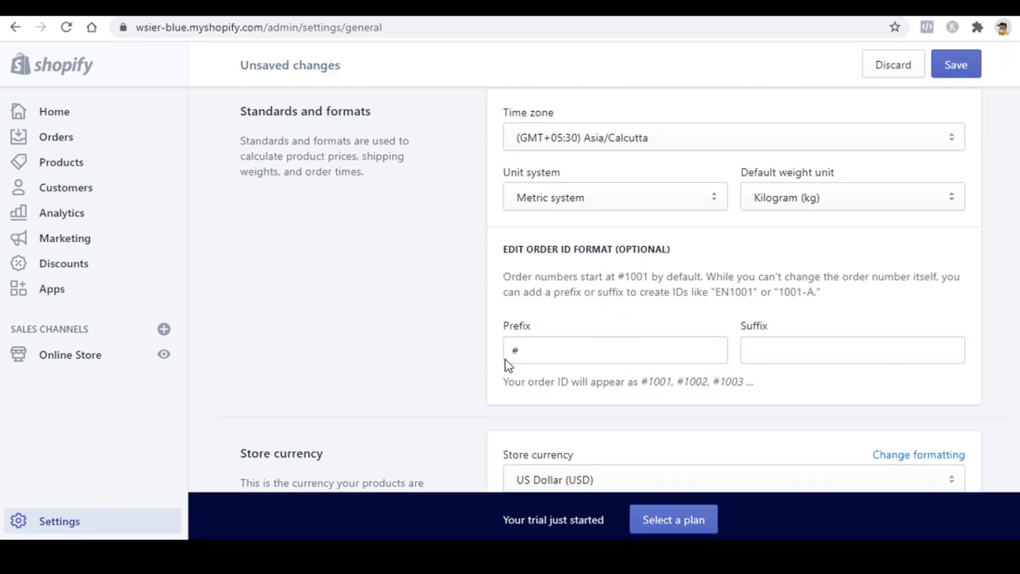
pyautogui.scroll(2, 507, 346)
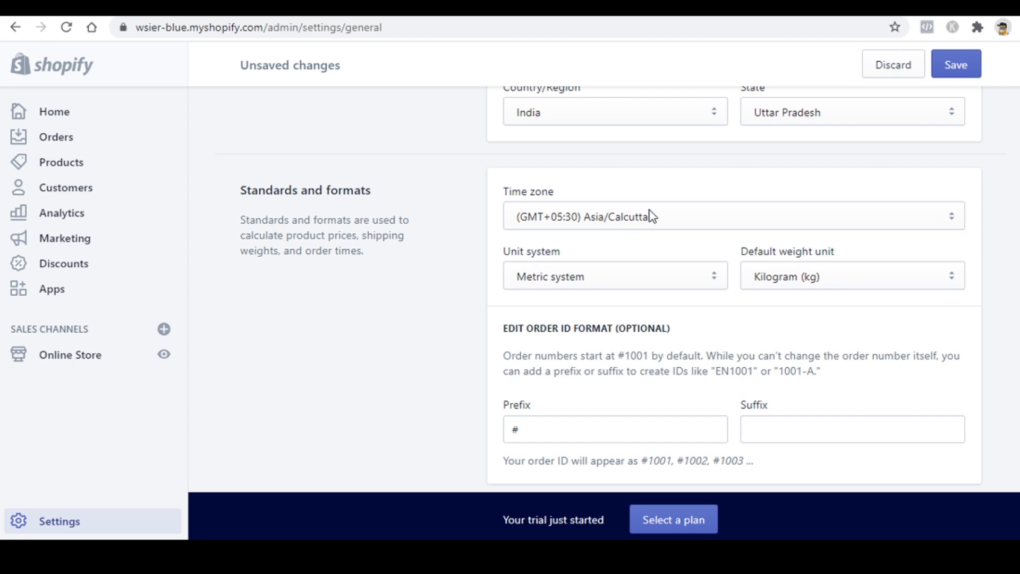
pyautogui.scroll(2, 652, 216)
pyautogui.scroll(-6, 662, 250)
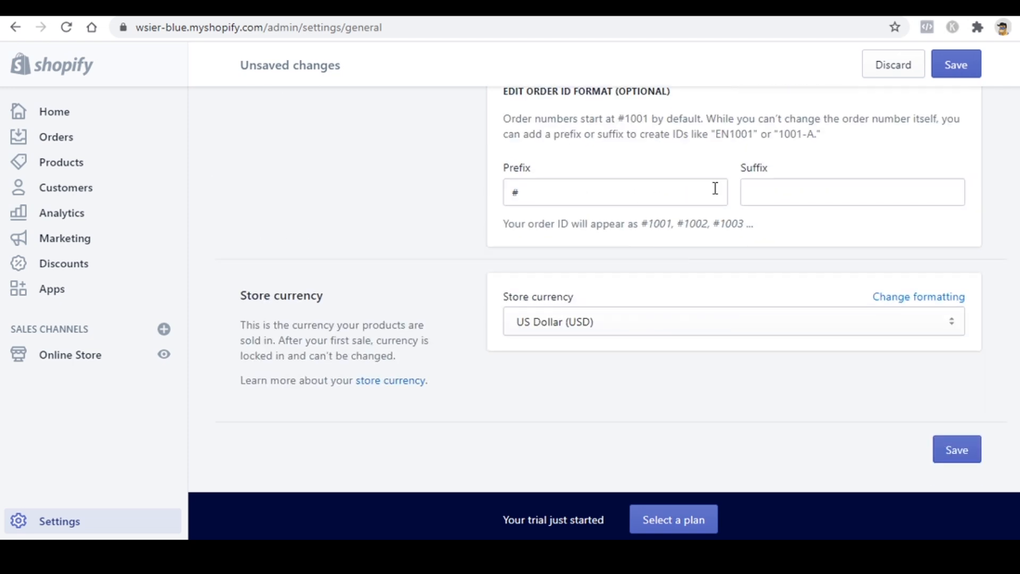
# Step: Set the order ID prefix to #130, giving IDs like #1301001, with no suffix
pyautogui.click(685, 196)
pyautogui.write('130')
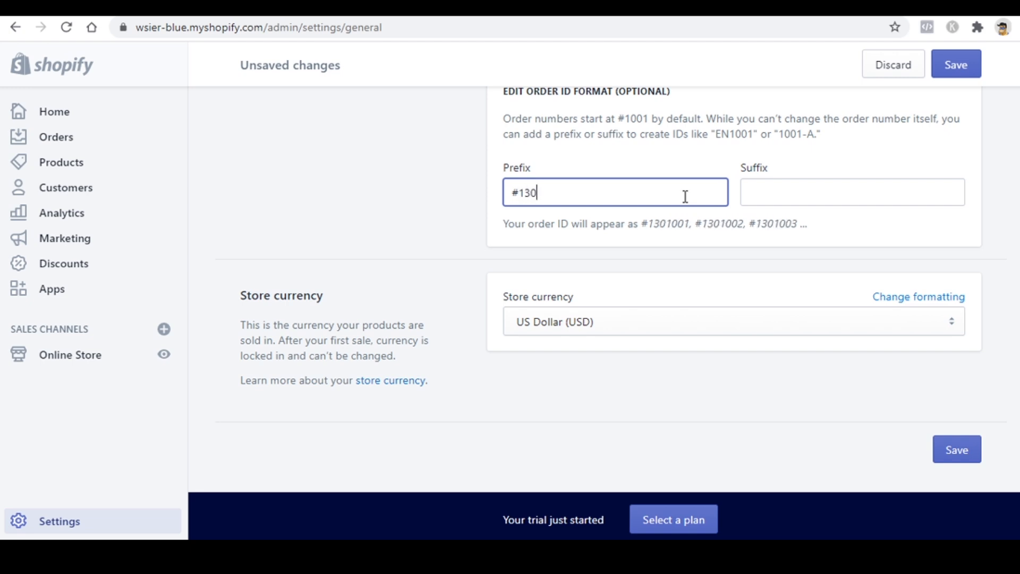
pyautogui.moveTo(644, 223); pyautogui.dragTo(683, 220)
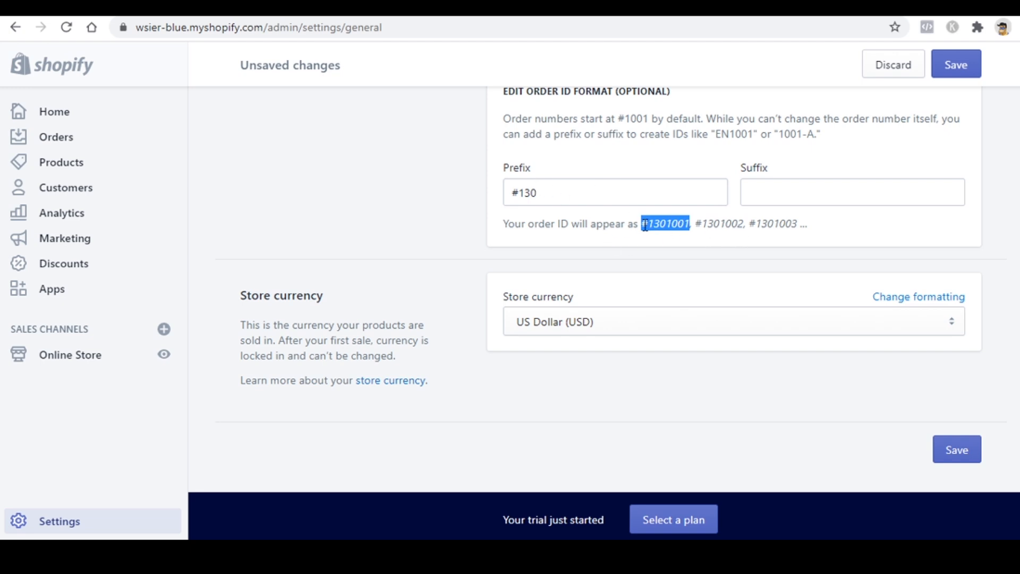
pyautogui.click(788, 192)
pyautogui.click(701, 287)
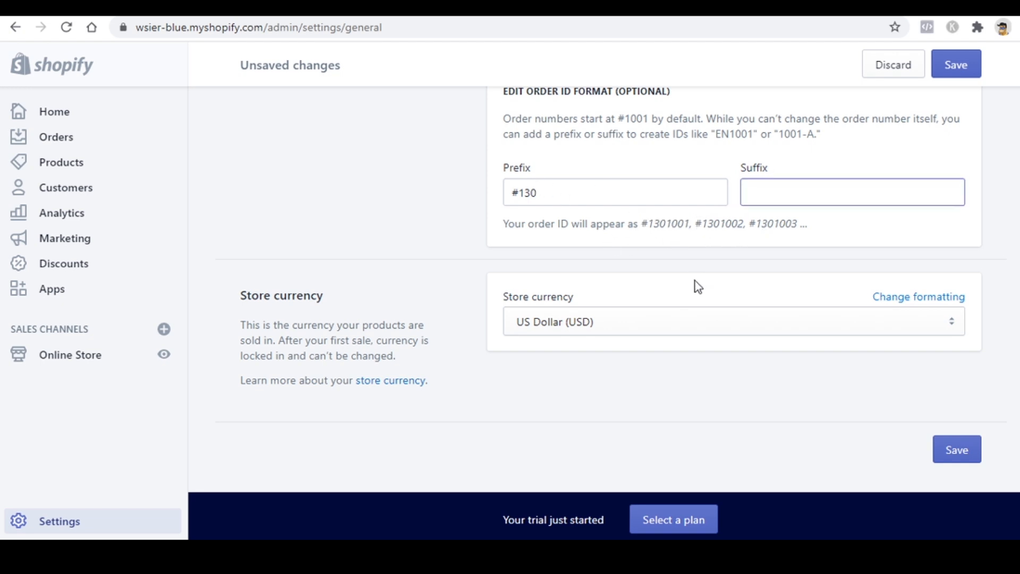
# Step: Keep US Dollar as the store currency and save the general settings
pyautogui.click(574, 318)
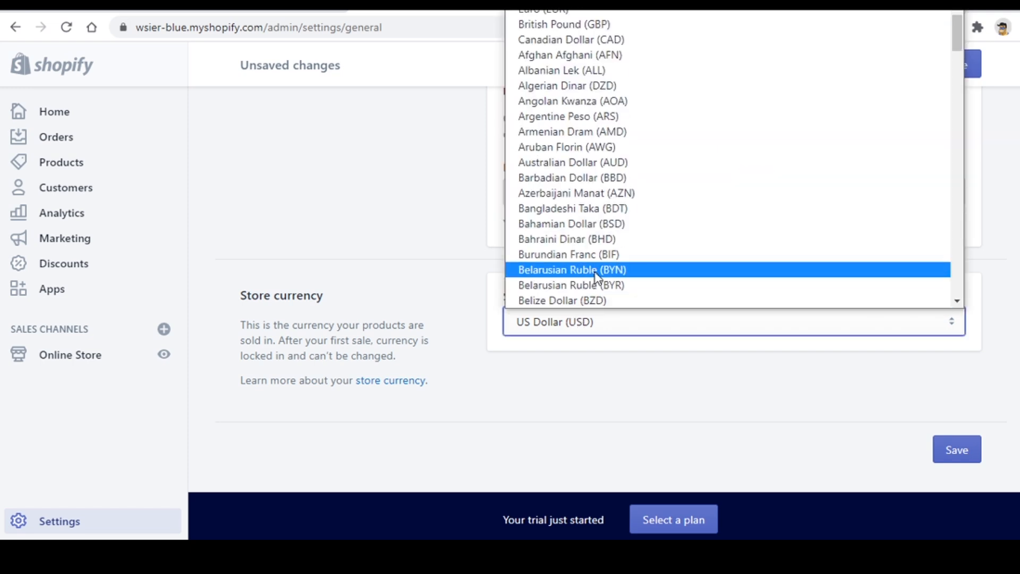
pyautogui.click(573, 12)
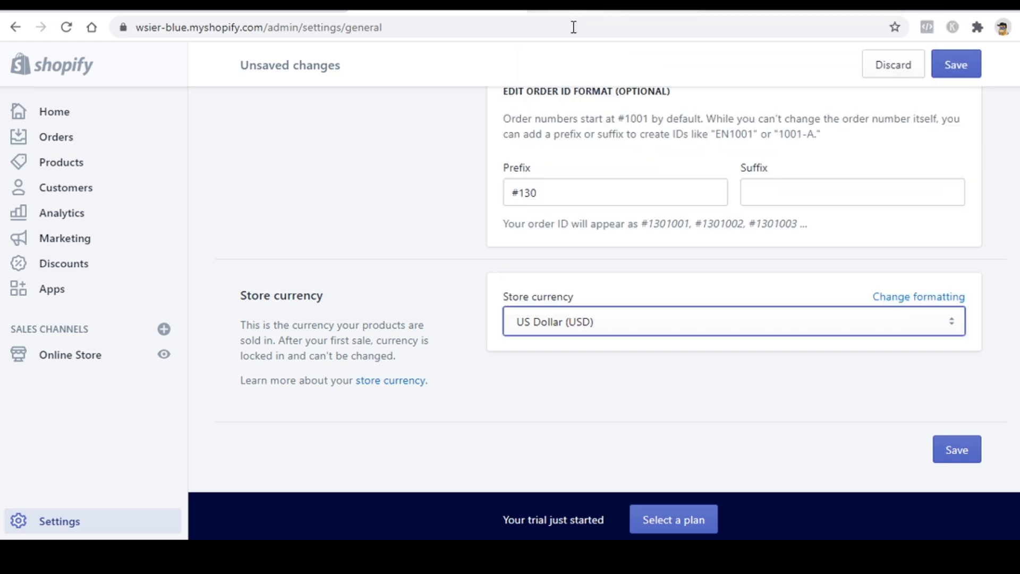
pyautogui.click(586, 360)
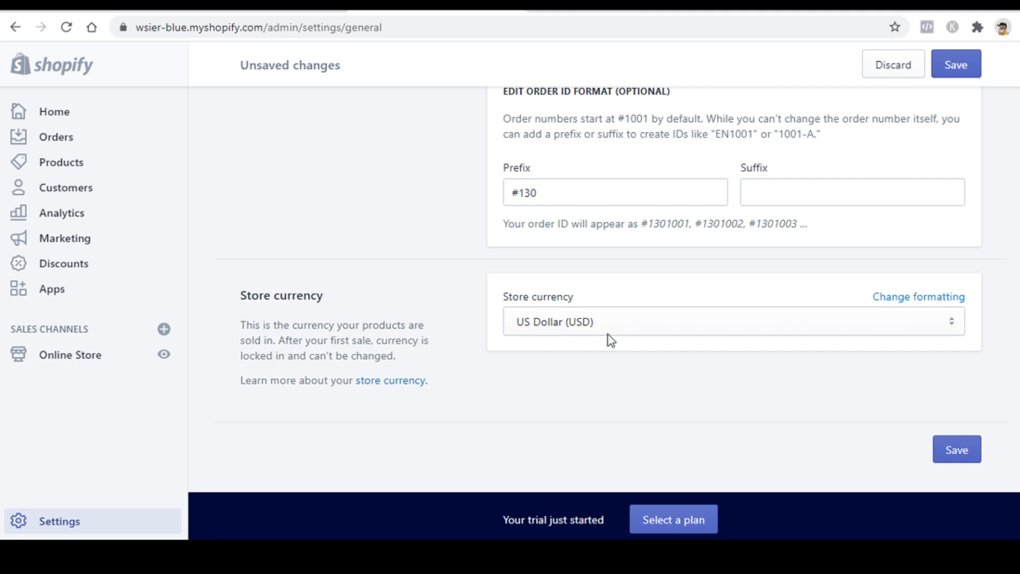
pyautogui.click(948, 449)
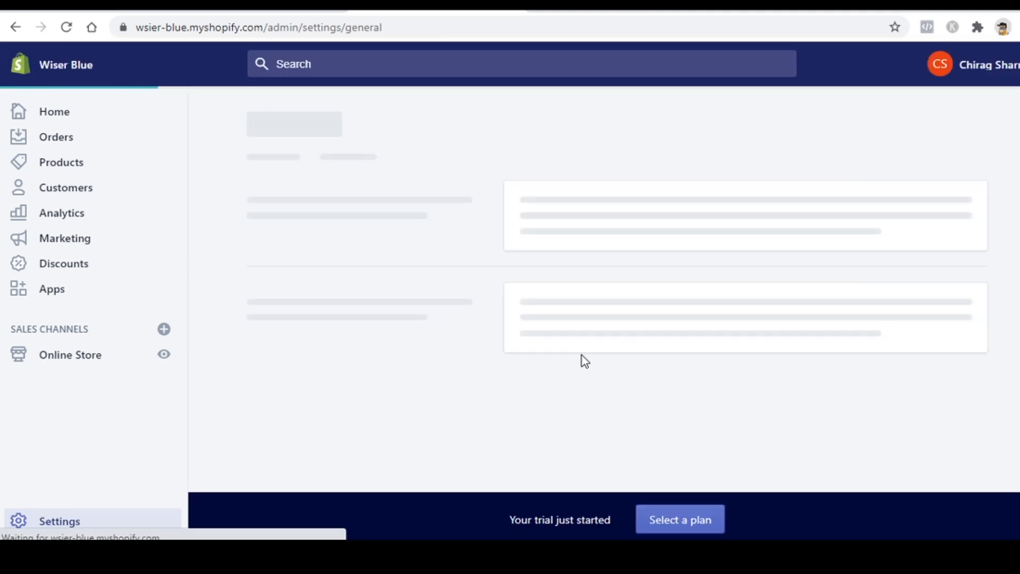
# Step: Open the Settings overview and scroll through its categories from General to Sales channels
pyautogui.click(80, 521)
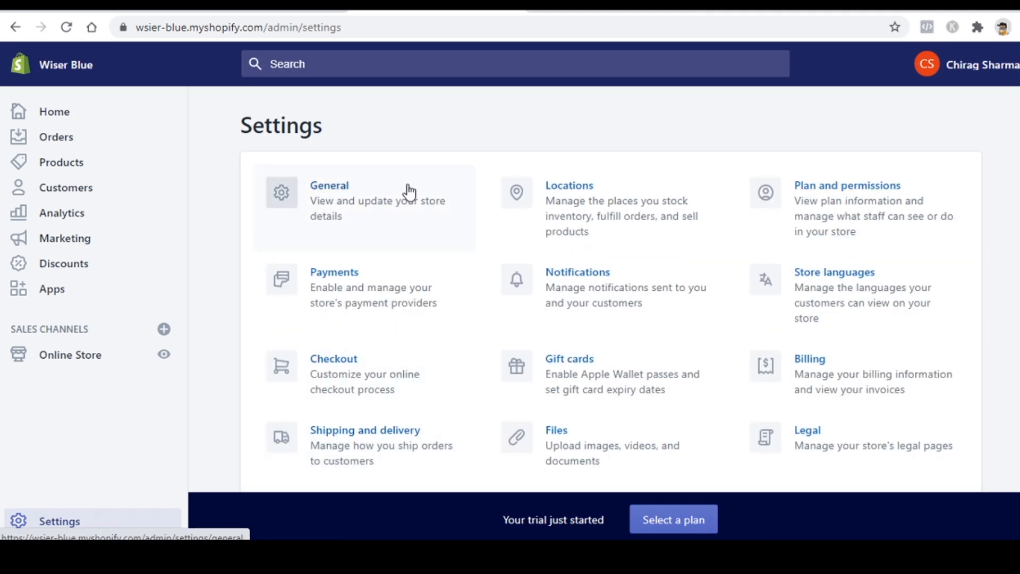
pyautogui.scroll(-2, 820, 216)
pyautogui.scroll(2, 566, 189)
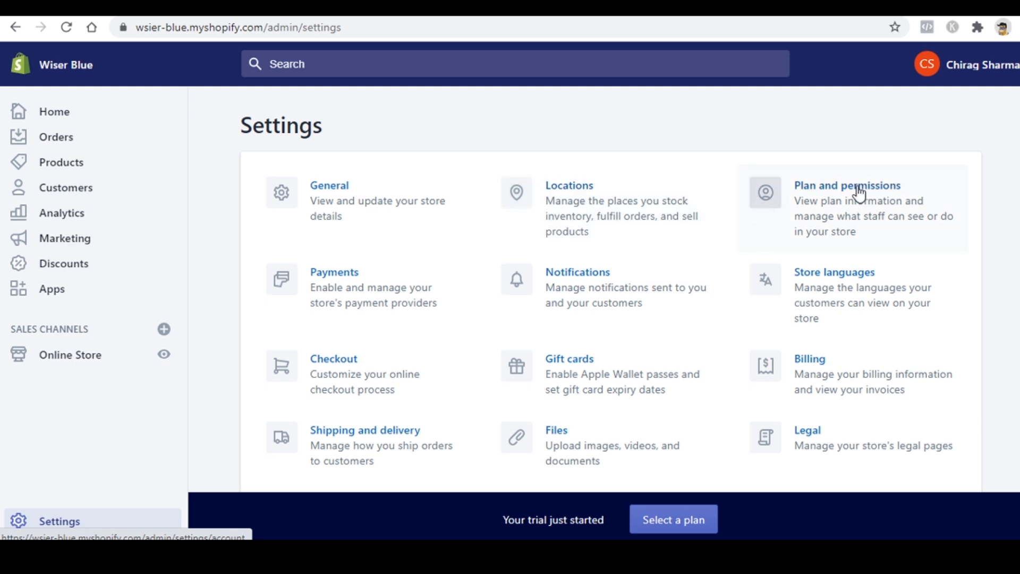
pyautogui.scroll(-2, 878, 190)
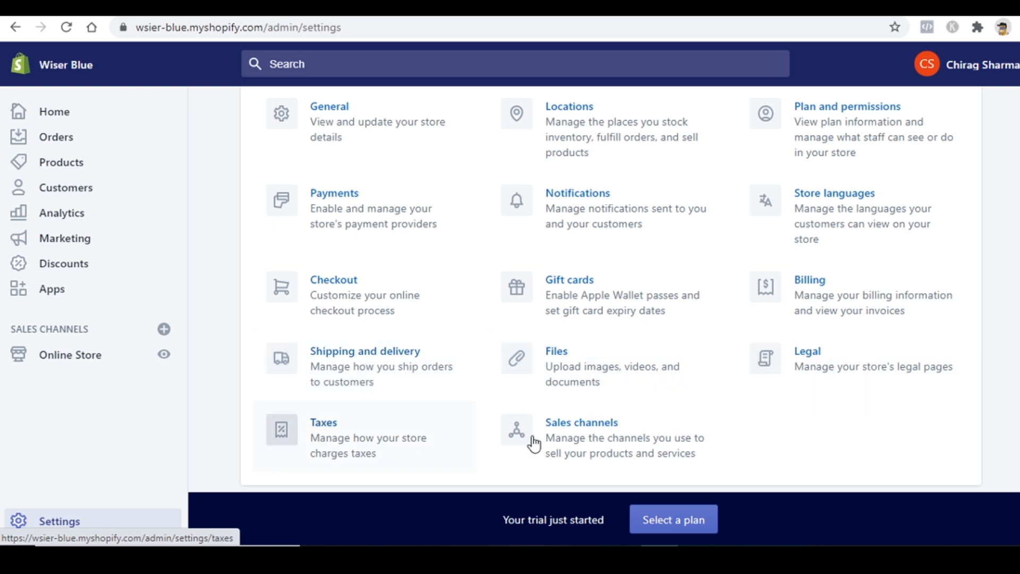
# Step: Create the refund, privacy and terms of service policies from Shopify's templates and save them
pyautogui.click(831, 355)
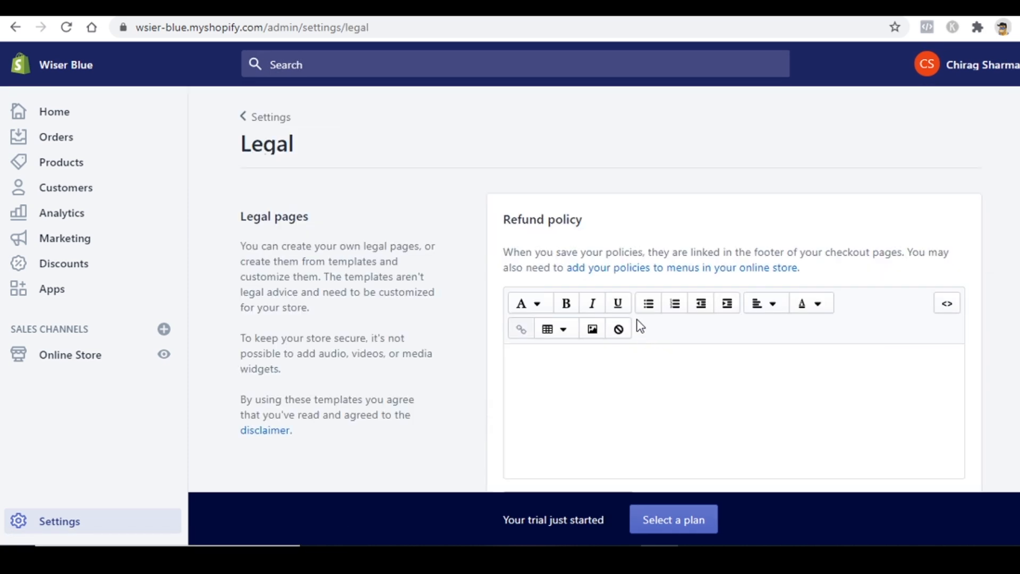
pyautogui.scroll(-5, 638, 316)
pyautogui.click(584, 192)
pyautogui.scroll(-8, 621, 270)
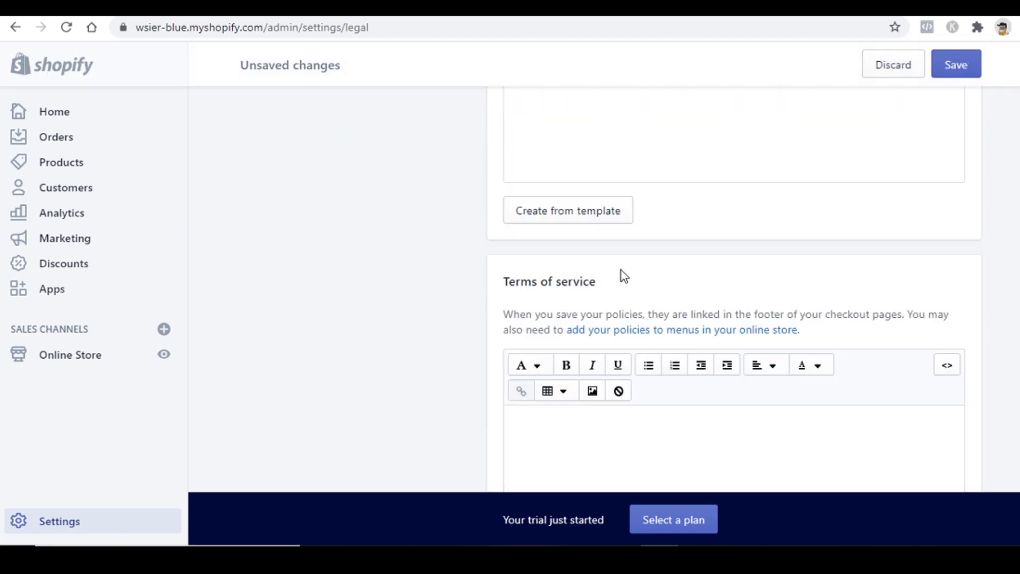
pyautogui.click(589, 153)
pyautogui.scroll(-7, 611, 233)
pyautogui.click(573, 129)
pyautogui.click(960, 68)
pyautogui.scroll(10, 607, 303)
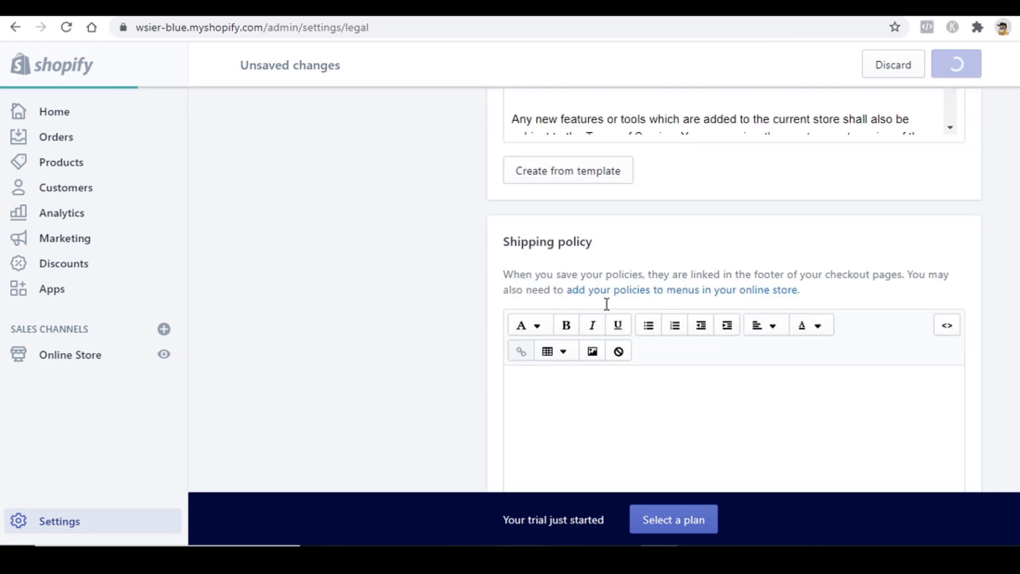
pyautogui.scroll(6, 606, 304)
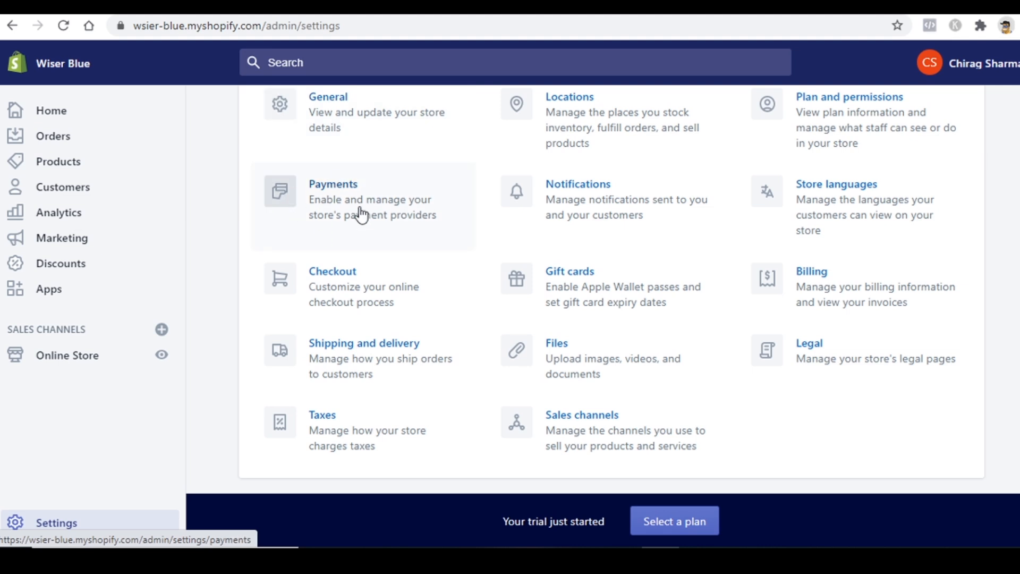
# Step: Go to the Shipping and delivery settings
pyautogui.click(338, 354)
pyautogui.scroll(-2, 579, 336)
pyautogui.scroll(2, 582, 337)
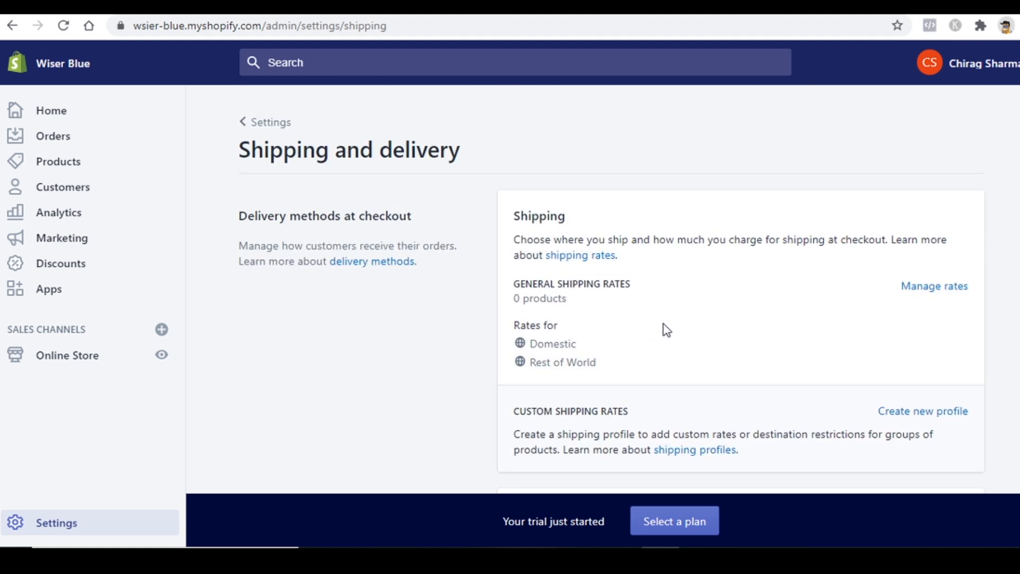
# Step: Open the General profile's rates to review the Domestic India and Rest of World zones
pyautogui.click(927, 299)
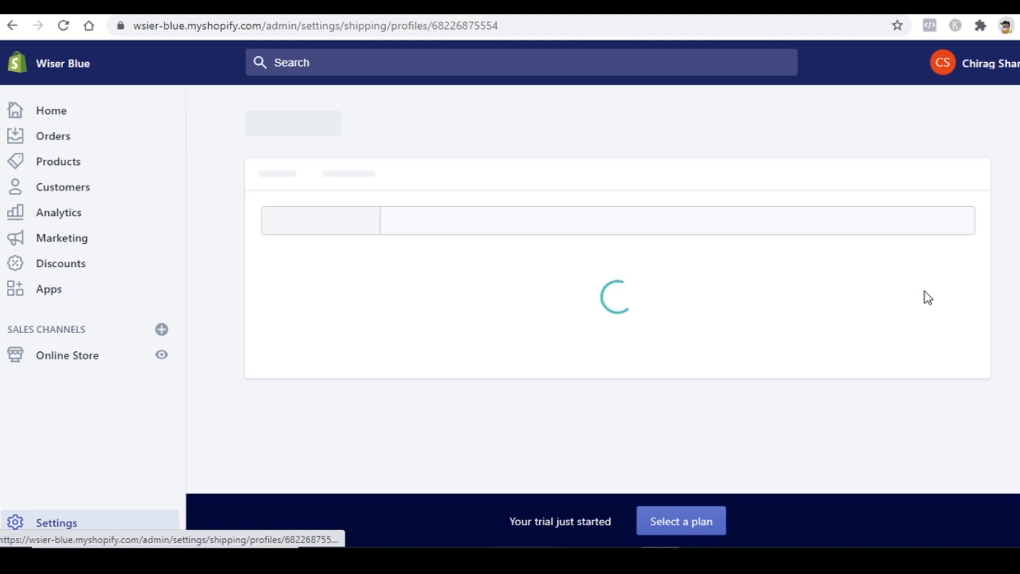
pyautogui.scroll(-2, 339, 328)
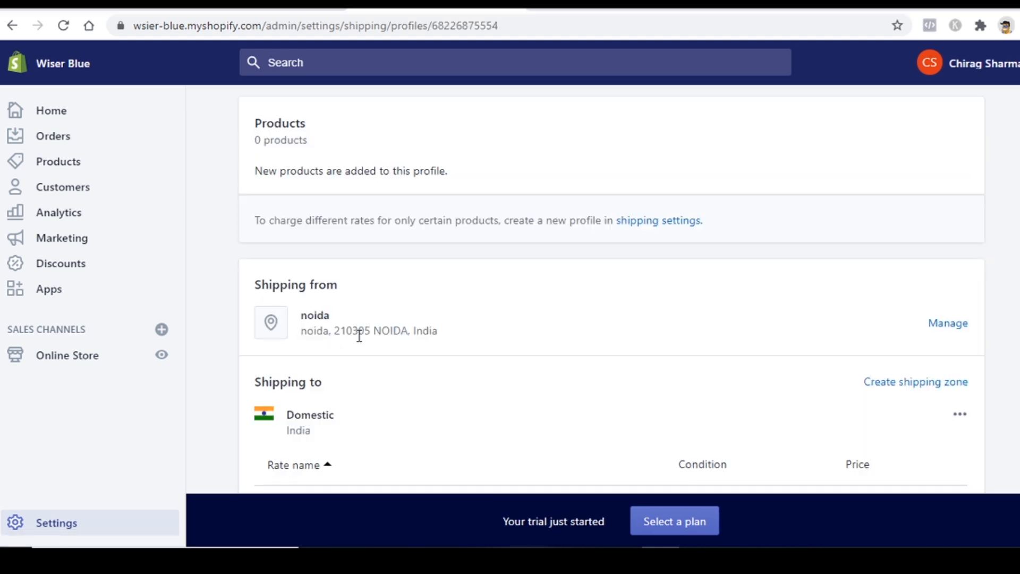
pyautogui.scroll(-3, 359, 336)
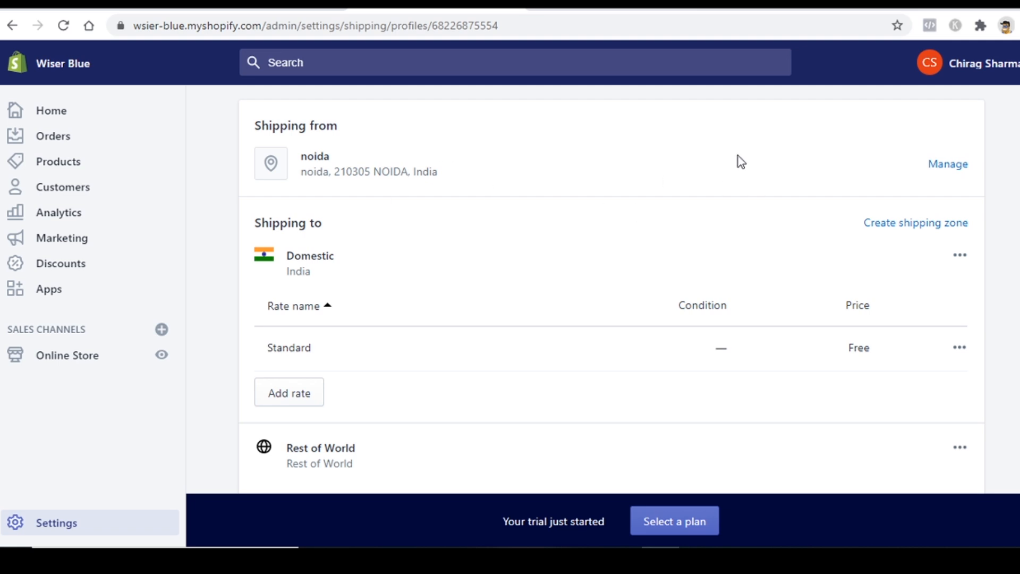
pyautogui.scroll(5, 512, 207)
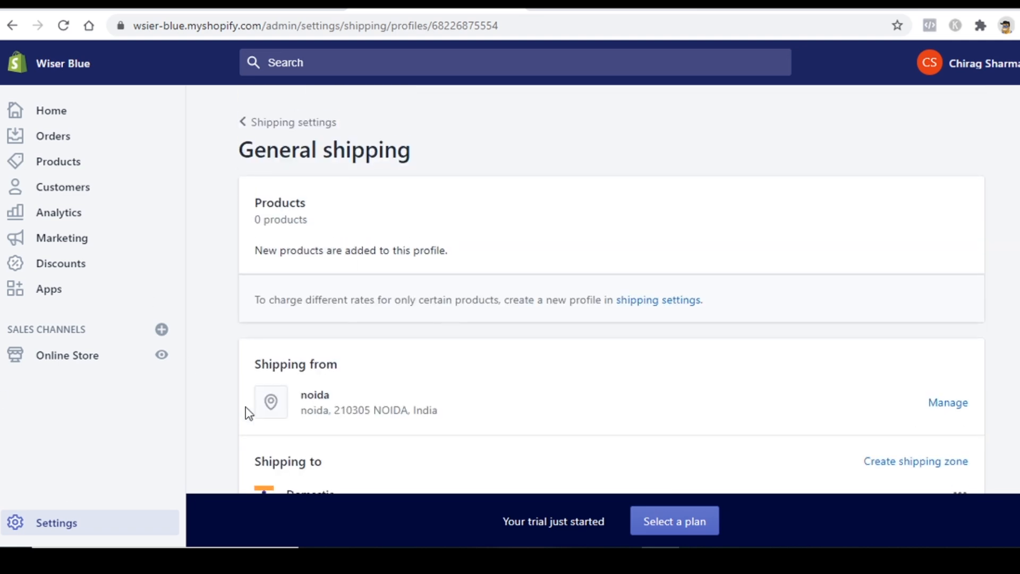
pyautogui.scroll(-2, 249, 413)
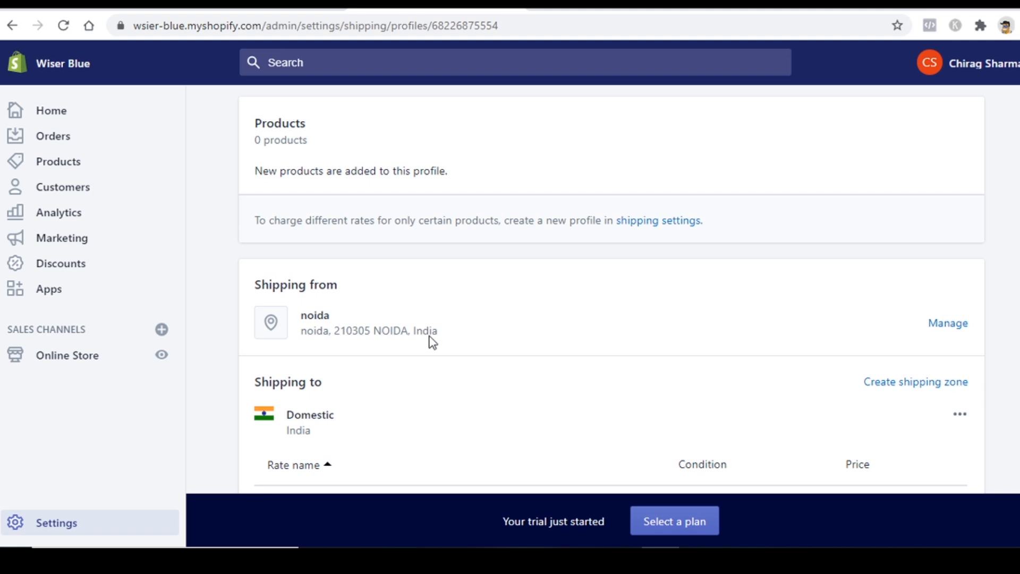
pyautogui.scroll(2, 357, 325)
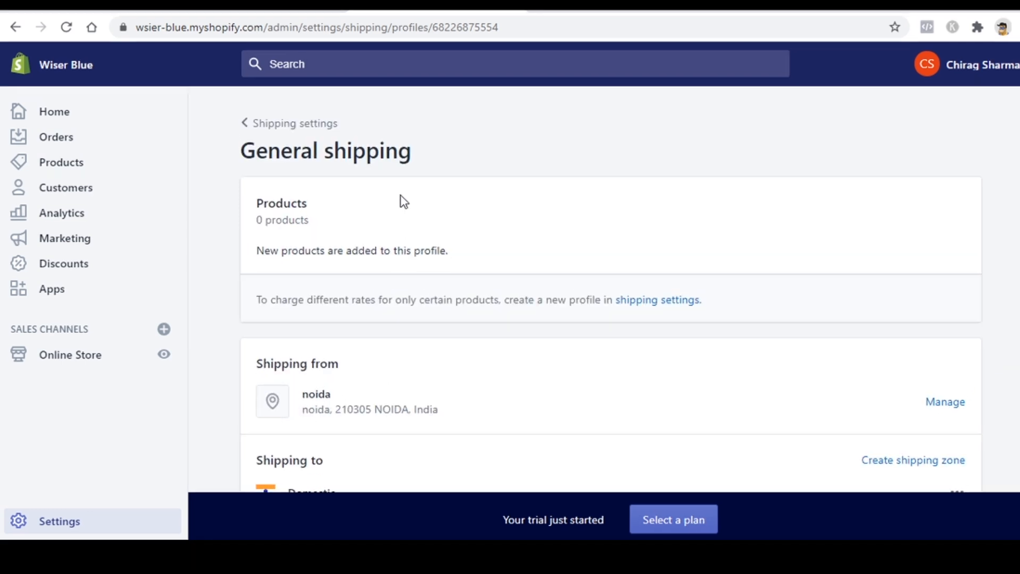
pyautogui.scroll(-7, 401, 200)
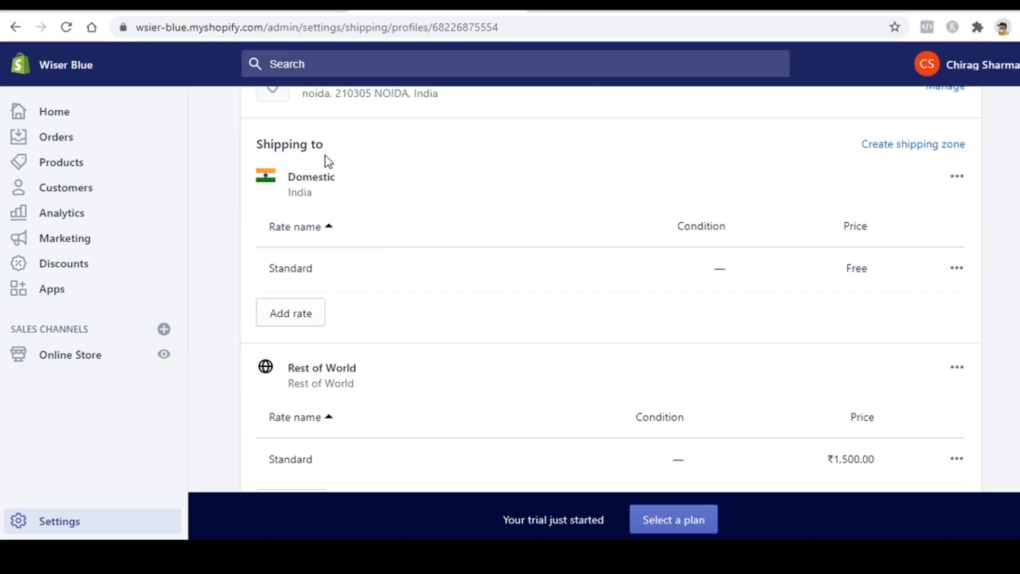
# Step: Create a shipping zone for the United States with all 62 states
pyautogui.click(944, 148)
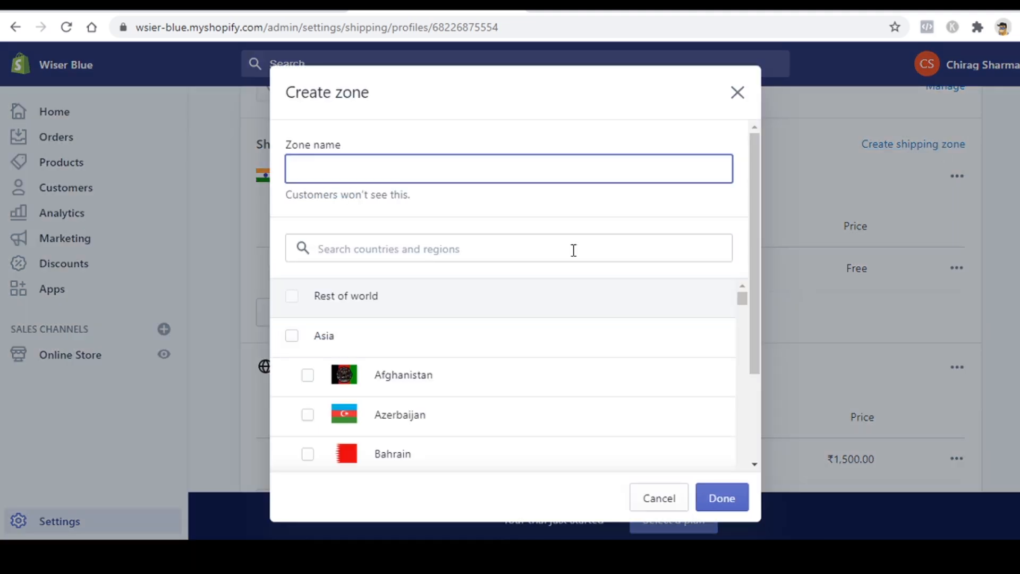
pyautogui.click(294, 296)
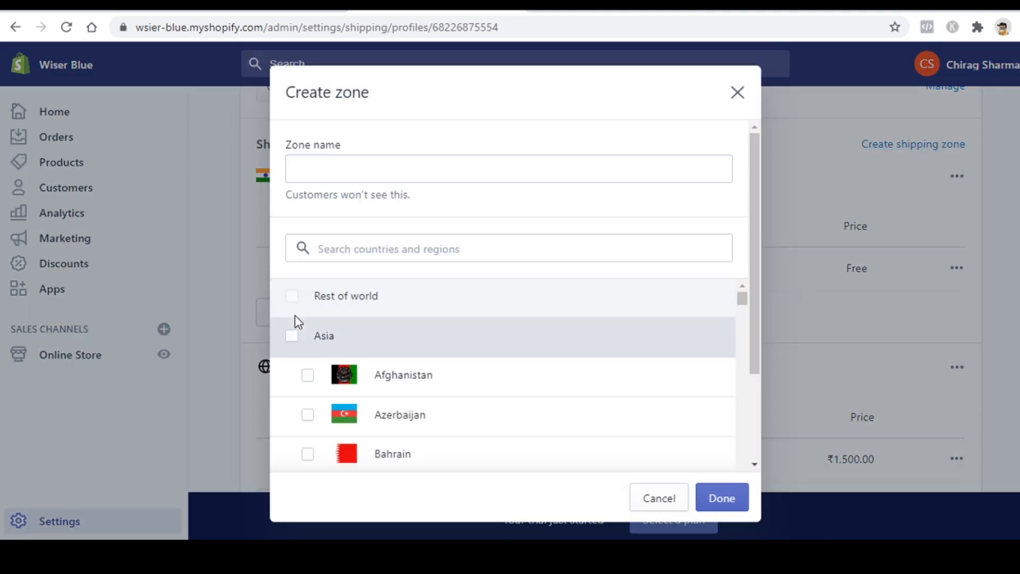
pyautogui.click(292, 337)
pyautogui.click(293, 337)
pyautogui.scroll(-10, 381, 271)
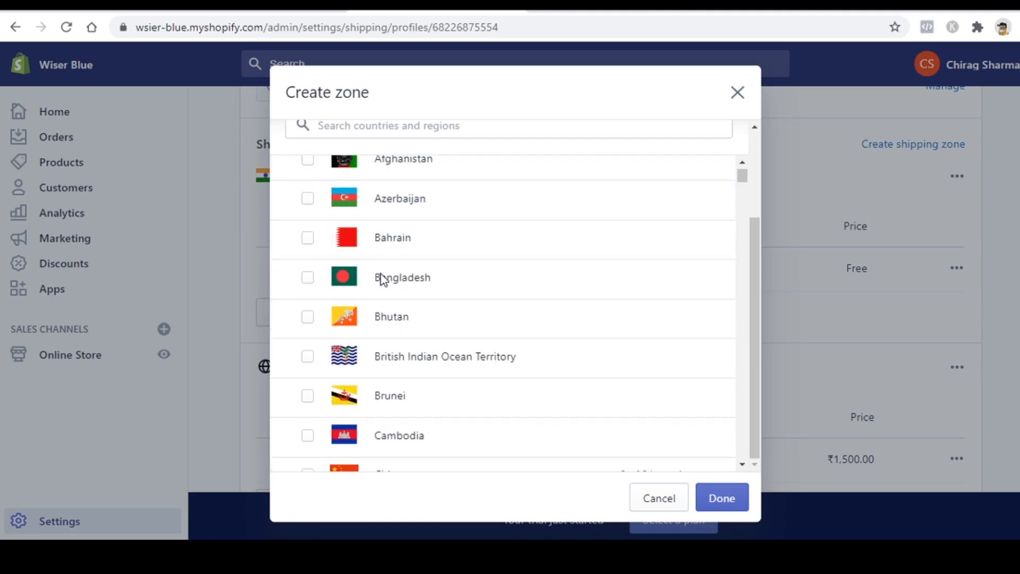
pyautogui.scroll(3, 369, 194)
pyautogui.click(370, 243)
pyautogui.write('uni')
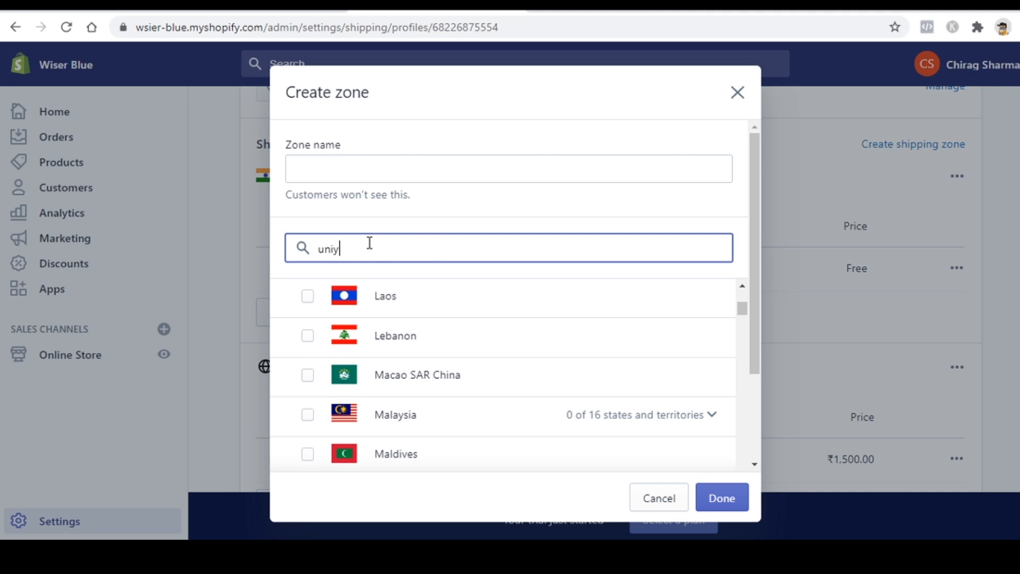
pyautogui.write('ted sta')
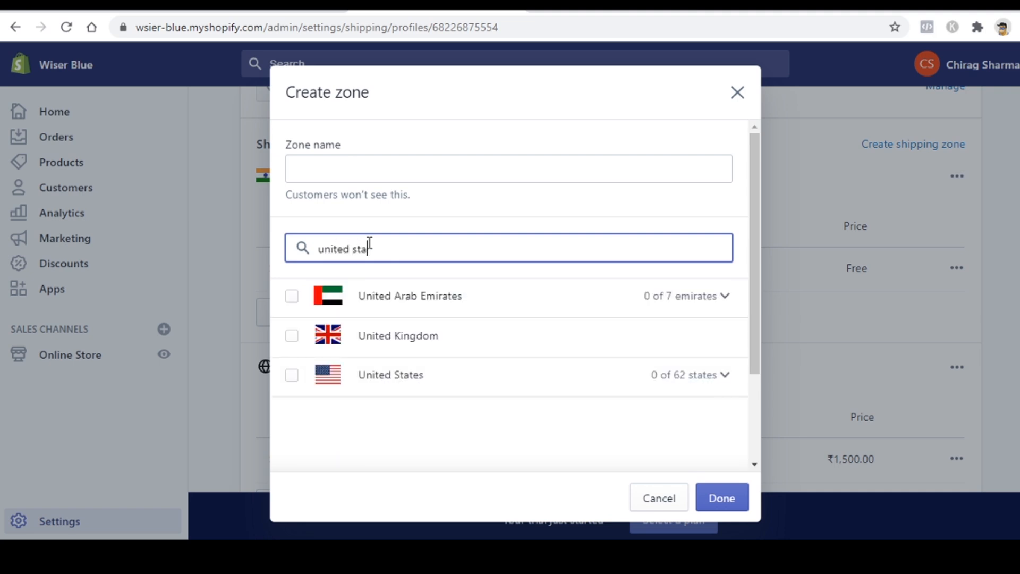
pyautogui.click(292, 296)
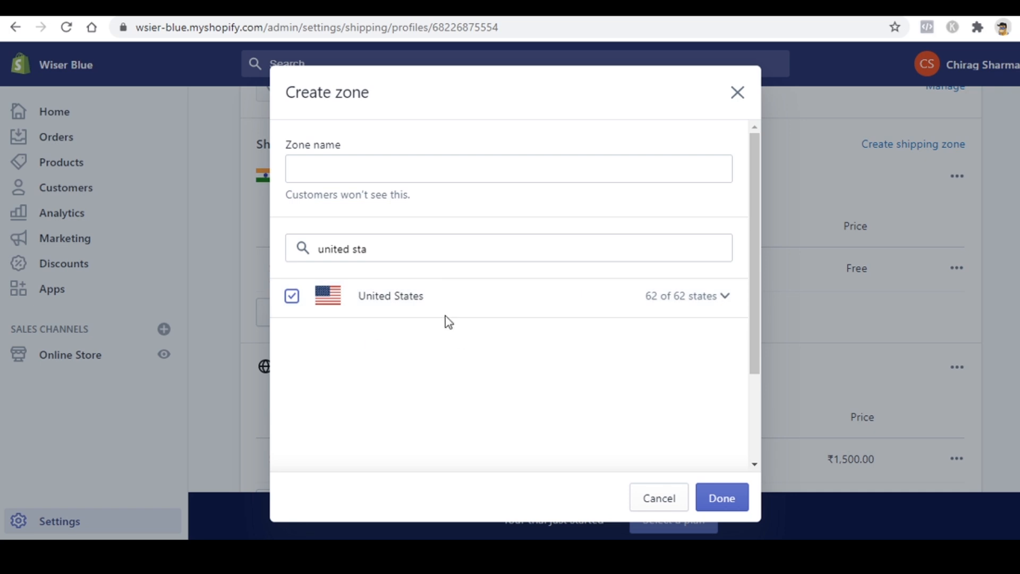
pyautogui.click(732, 498)
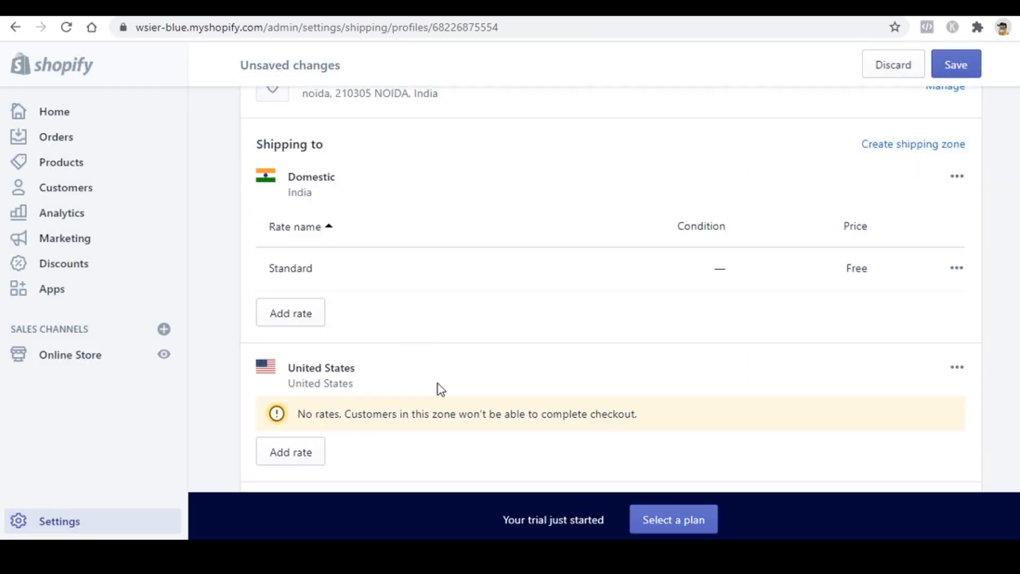
# Step: Delete the Domestic India shipping zone
pyautogui.scroll(3, 945, 296)
pyautogui.scroll(-3, 955, 246)
pyautogui.scroll(3, 449, 335)
pyautogui.click(958, 336)
pyautogui.click(932, 407)
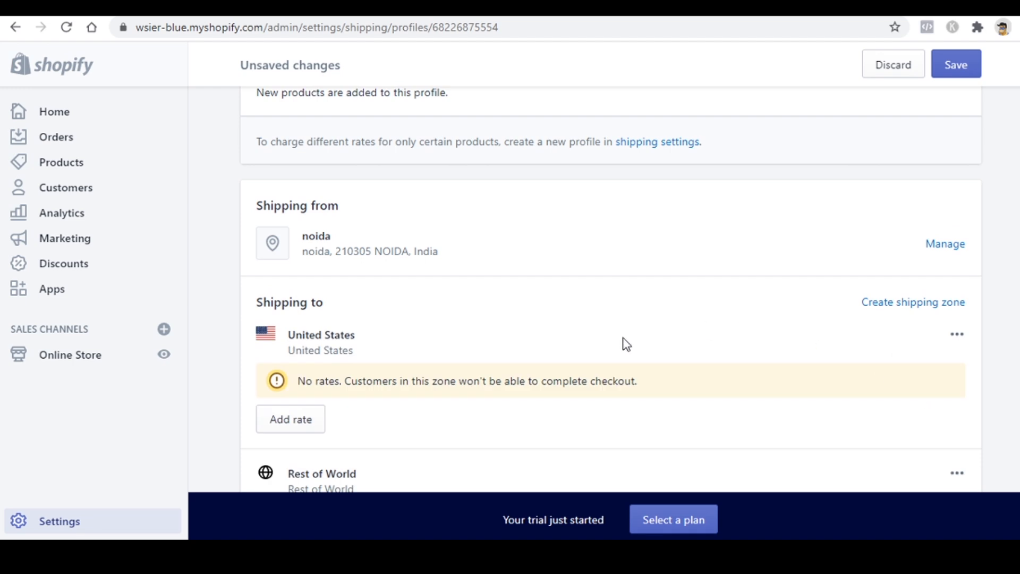
pyautogui.scroll(-3, 378, 286)
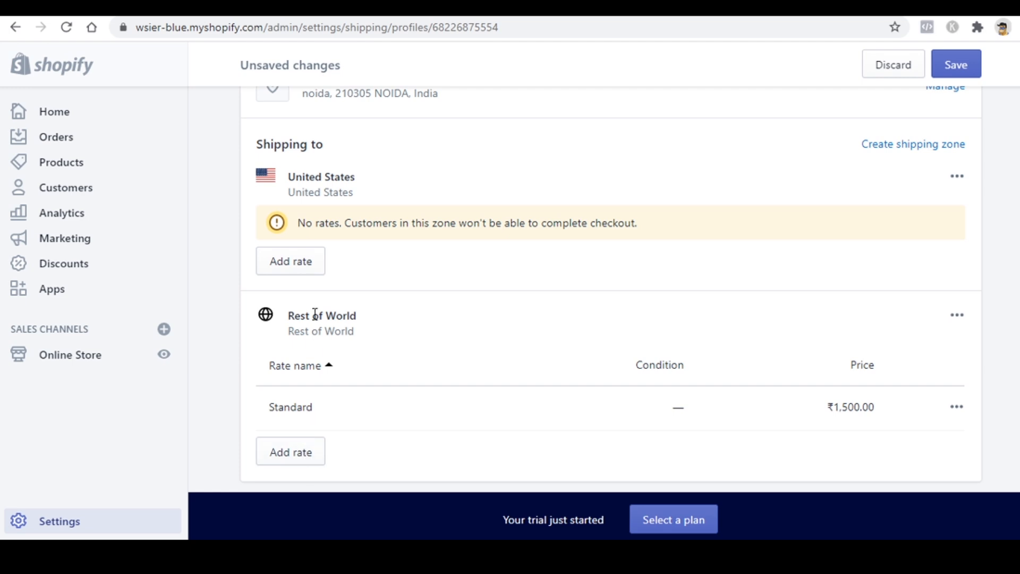
# Step: Add a free 'Standard Shipping' rate to the United States zone
pyautogui.click(306, 270)
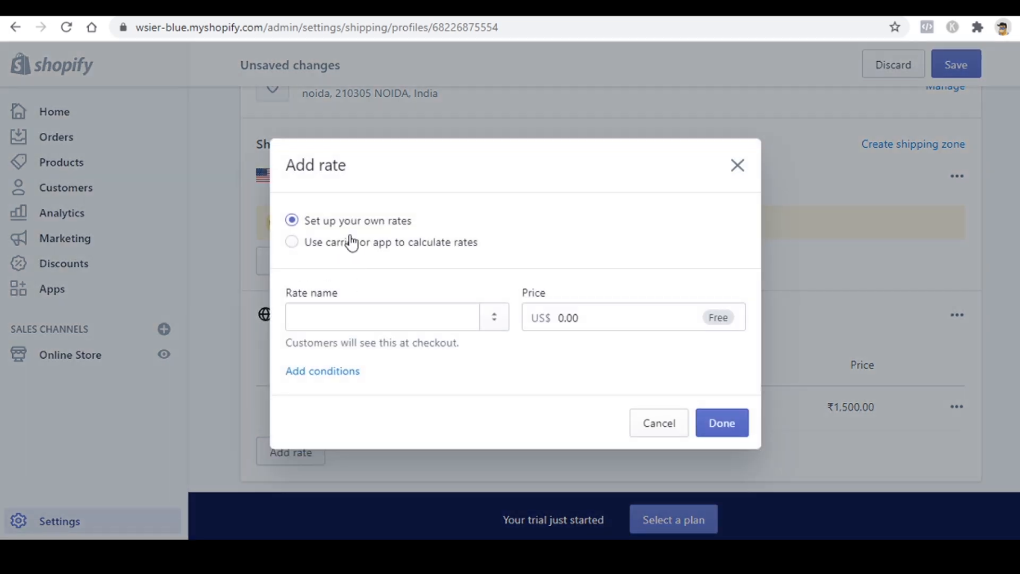
pyautogui.click(361, 316)
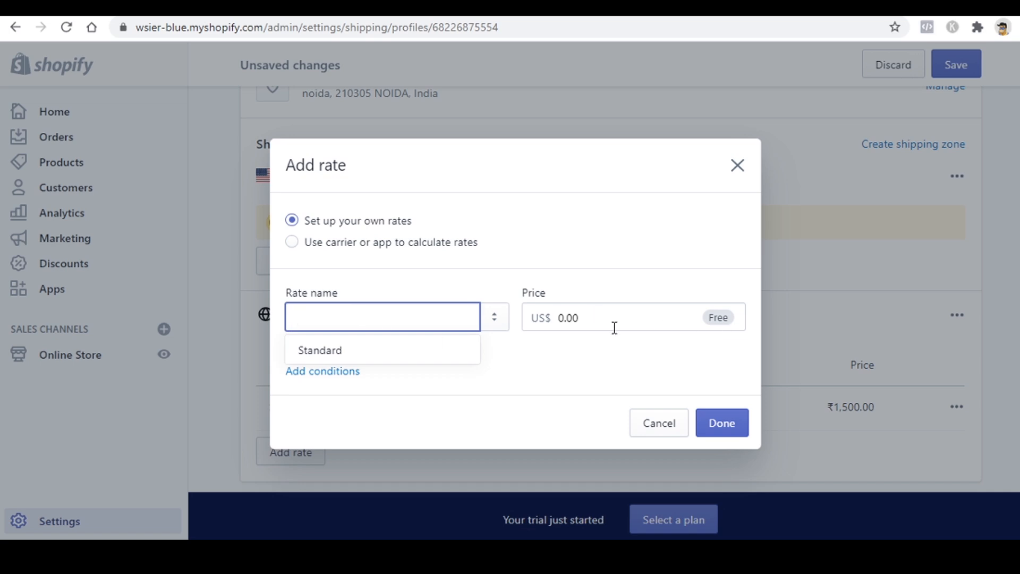
pyautogui.write('Standard Shipping')
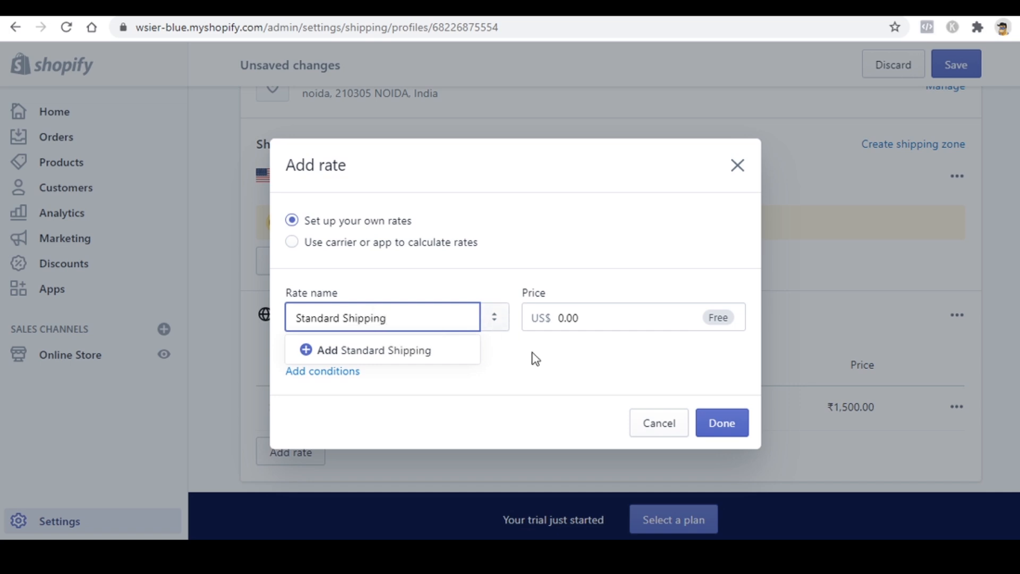
pyautogui.click(715, 420)
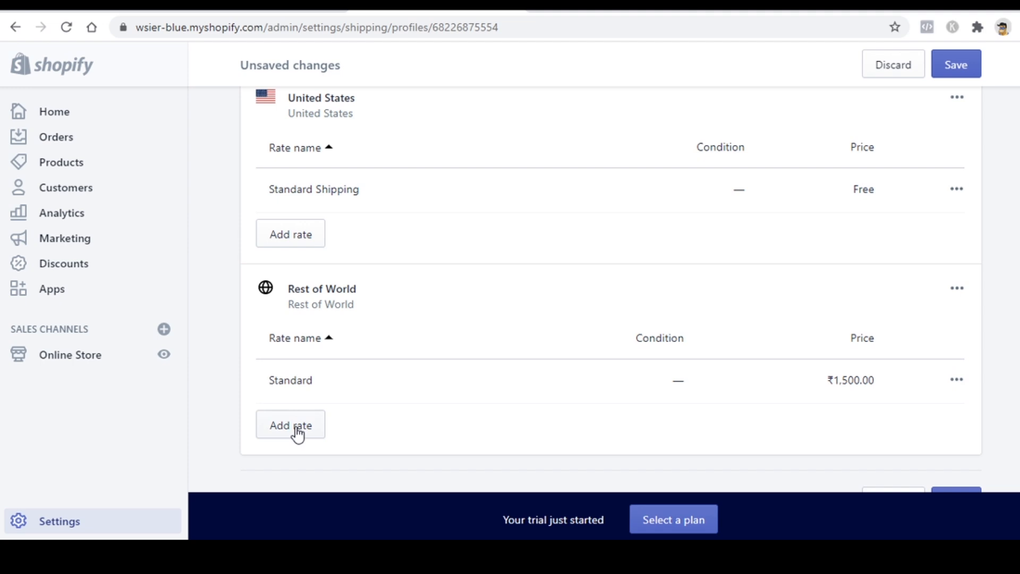
# Step: Change the Rest of World Standard rate price from 1,500.00 to 0
pyautogui.click(957, 380)
pyautogui.click(931, 418)
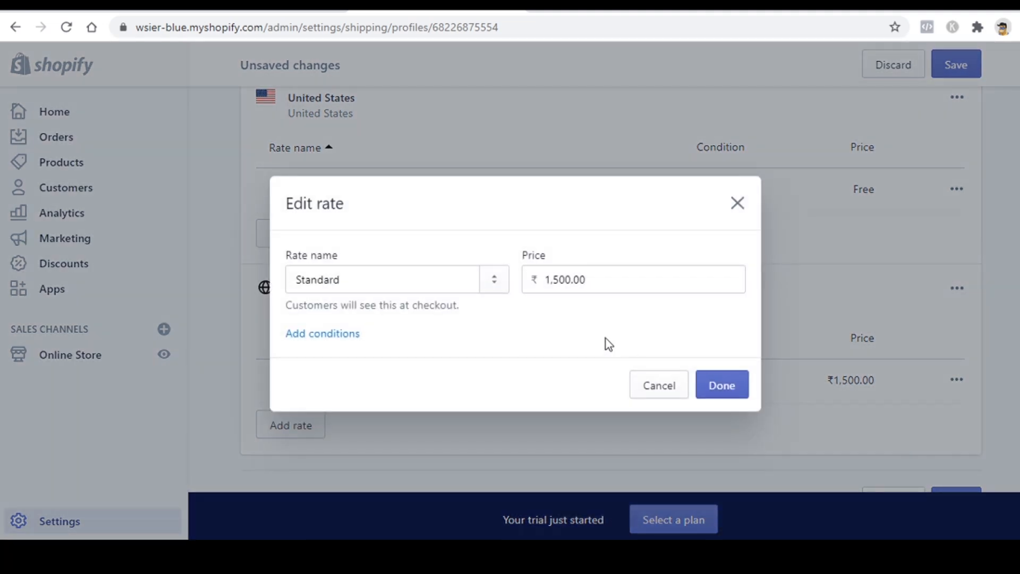
pyautogui.doubleClick(574, 289)
pyautogui.write('0')
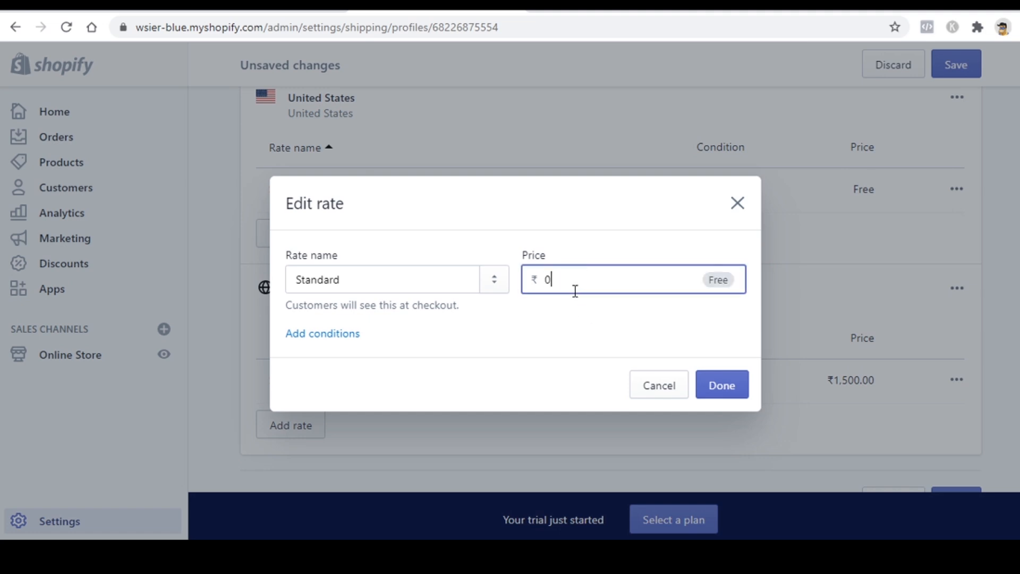
pyautogui.click(724, 385)
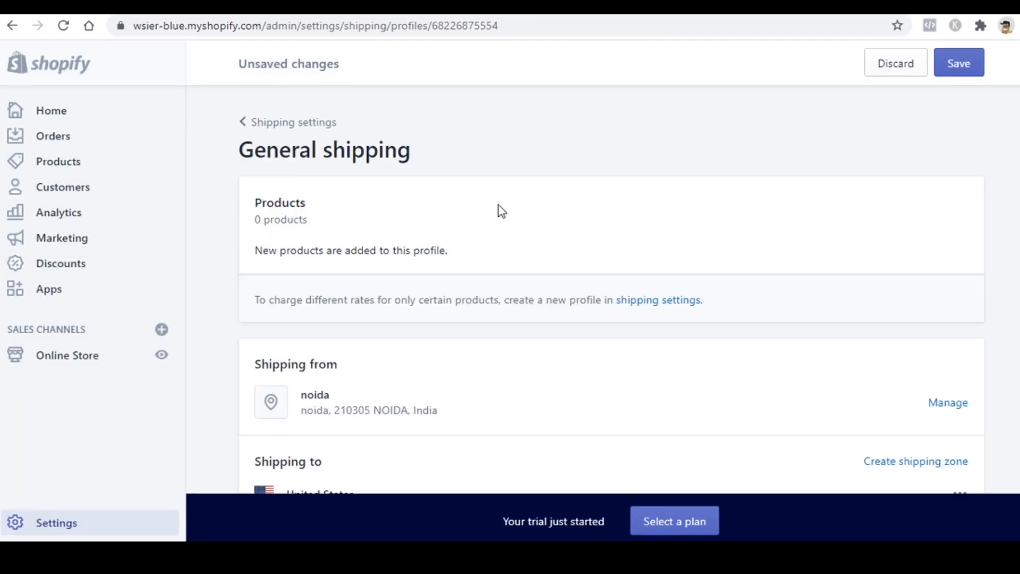
pyautogui.scroll(-5, 499, 210)
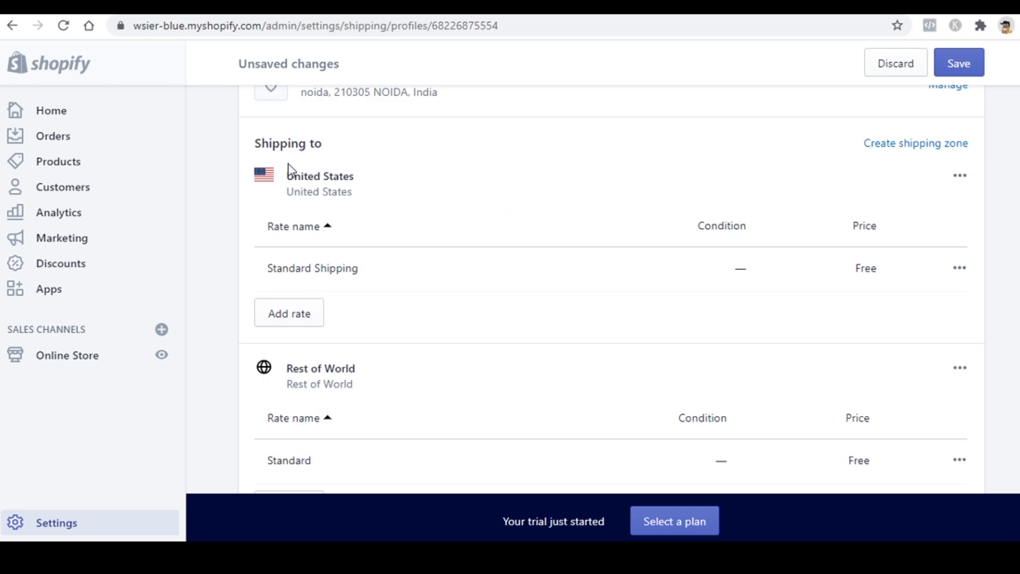
pyautogui.scroll(-2, 319, 181)
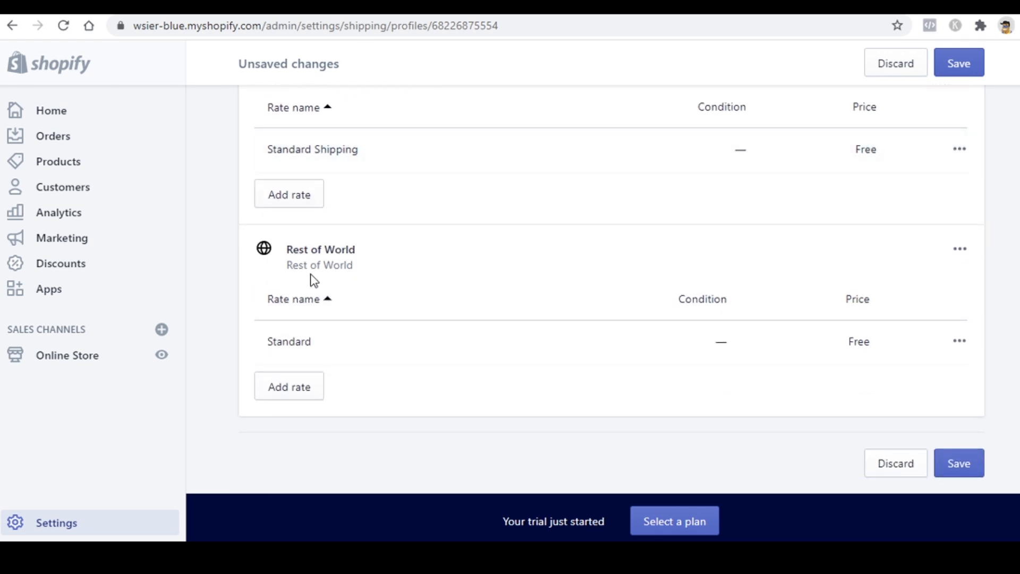
pyautogui.scroll(3, 315, 281)
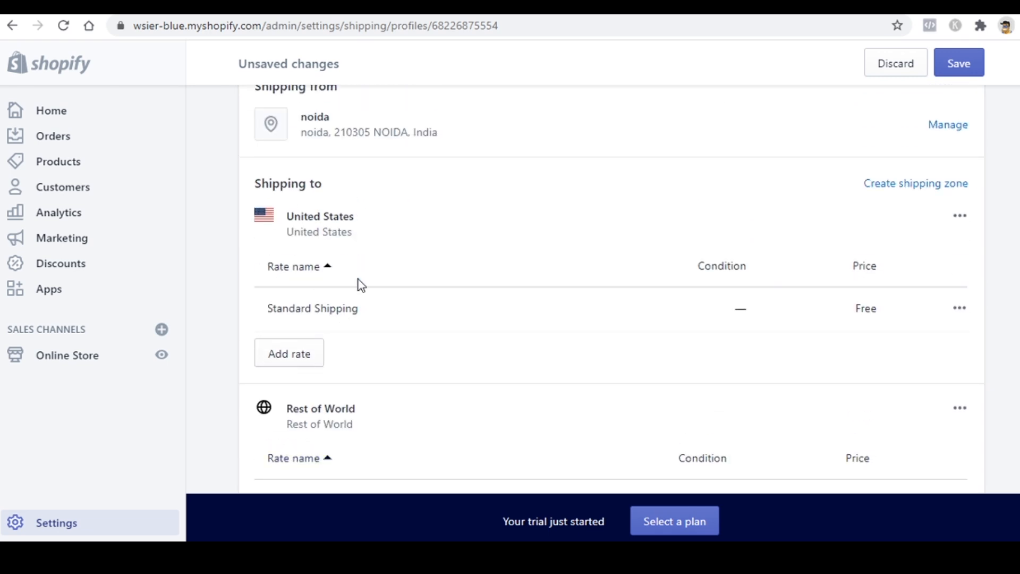
pyautogui.scroll(-2, 361, 285)
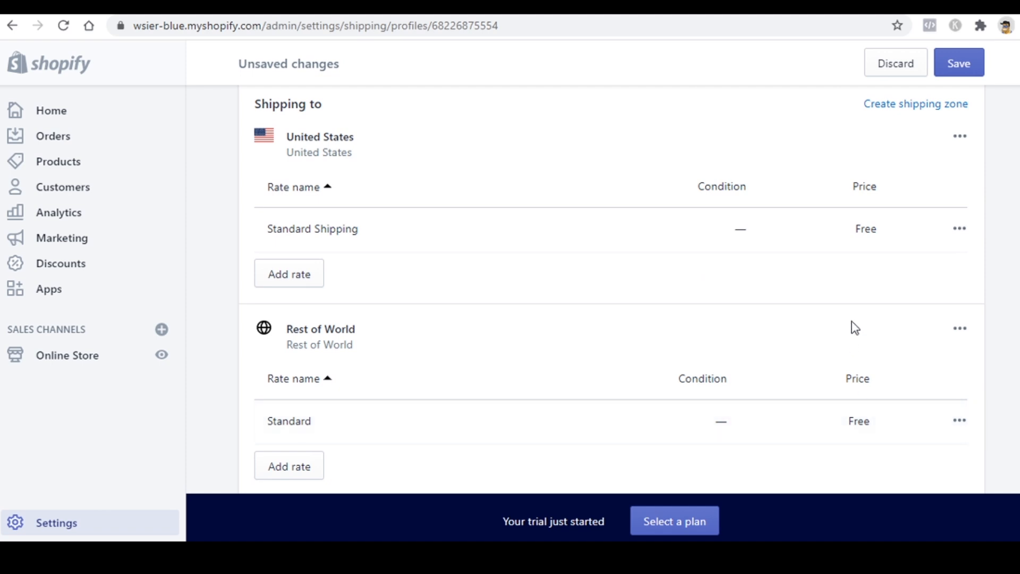
# Step: Save the General shipping profile with both free rates
pyautogui.click(957, 66)
pyautogui.scroll(-2, 709, 271)
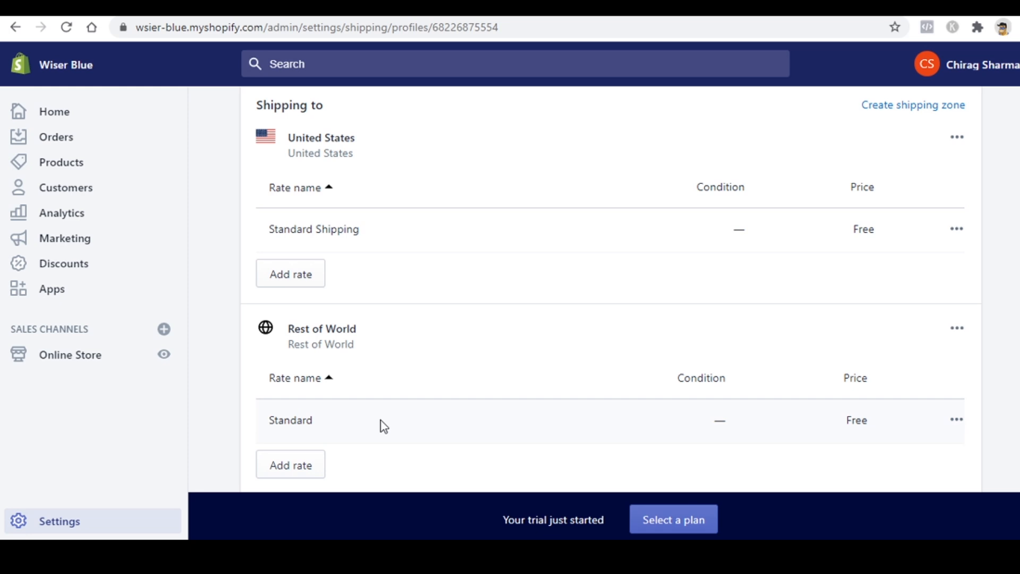
# Step: Open Zoho Mail's pricing page and start the Forever Free Plan signup
pyautogui.click(85, 518)
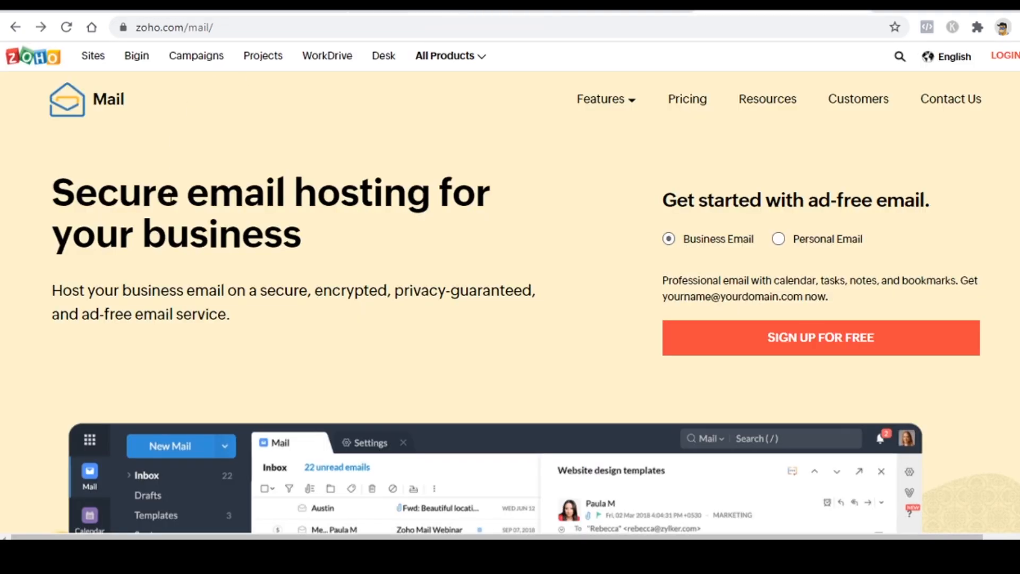
pyautogui.click(680, 106)
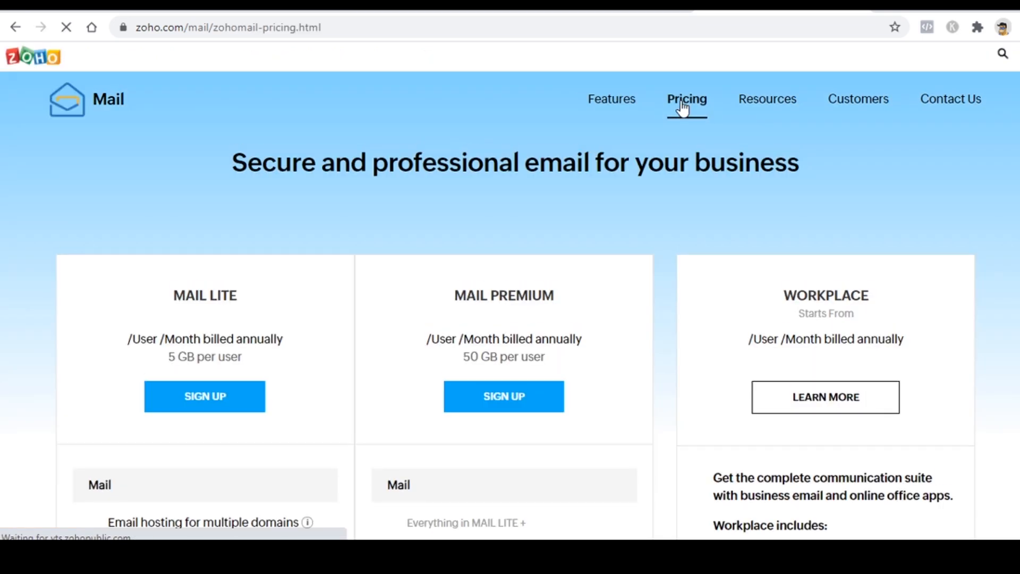
pyautogui.scroll(-20, 547, 248)
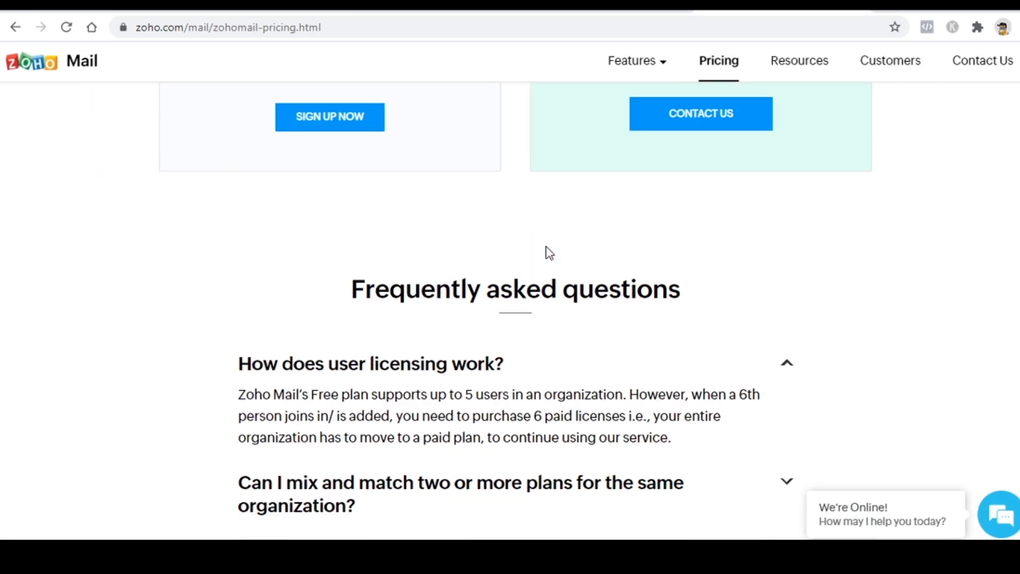
pyautogui.click(378, 279)
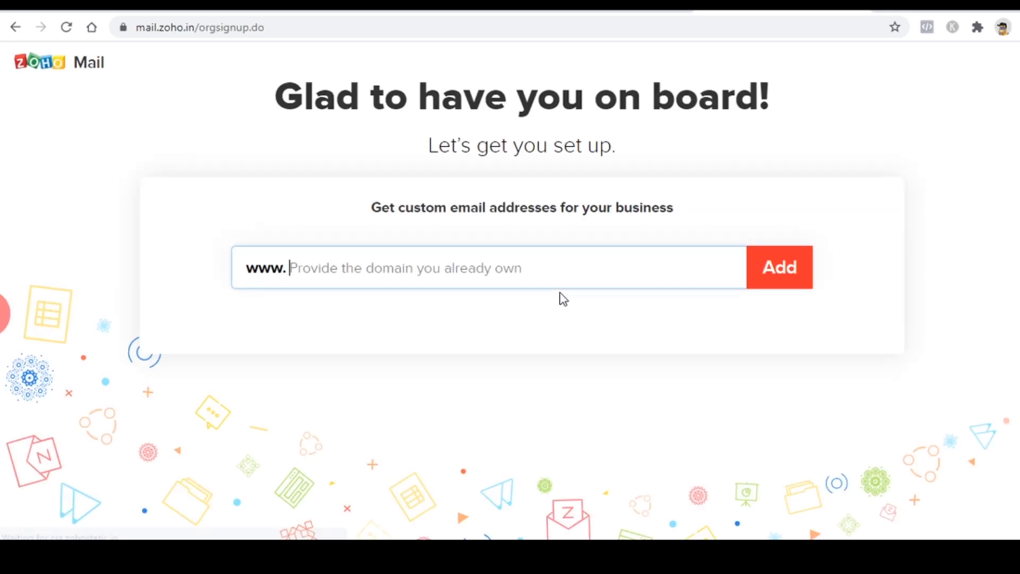
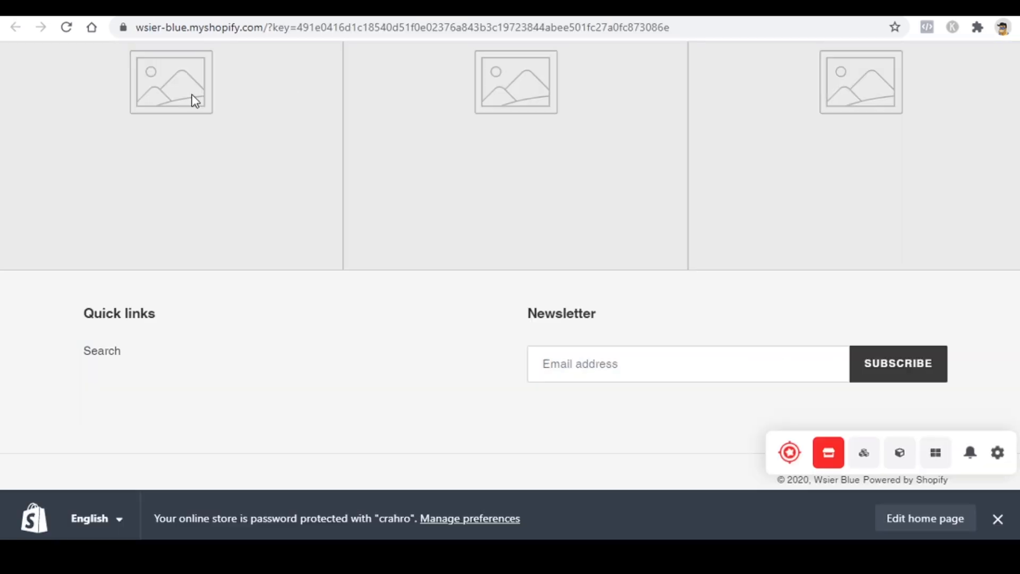
# Step: Reload the storefront and check the 'Upto 50% Off' banner and $19.99 featured products
pyautogui.scroll(15, 231, 224)
pyautogui.scroll(5, 231, 225)
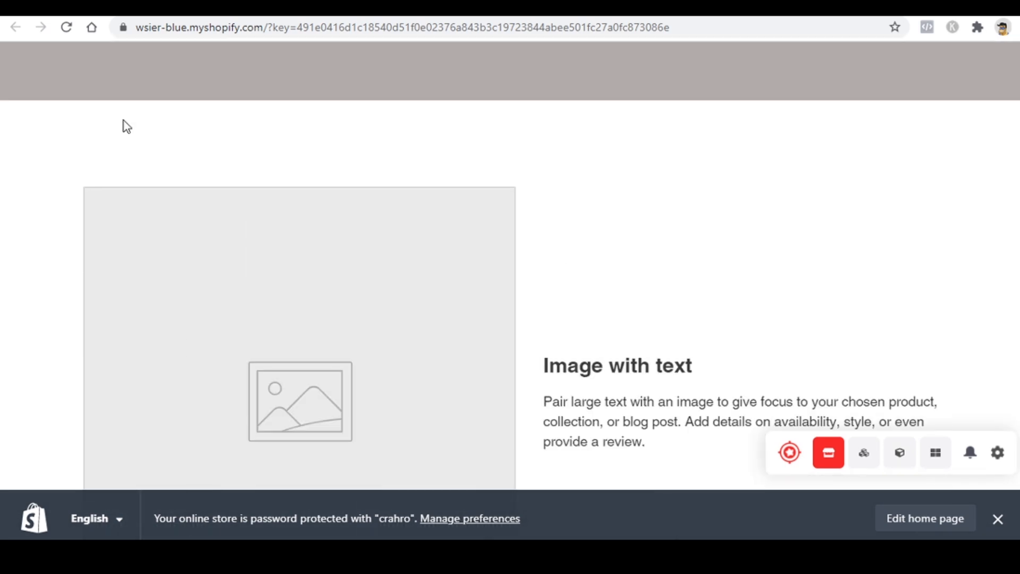
pyautogui.click(68, 29)
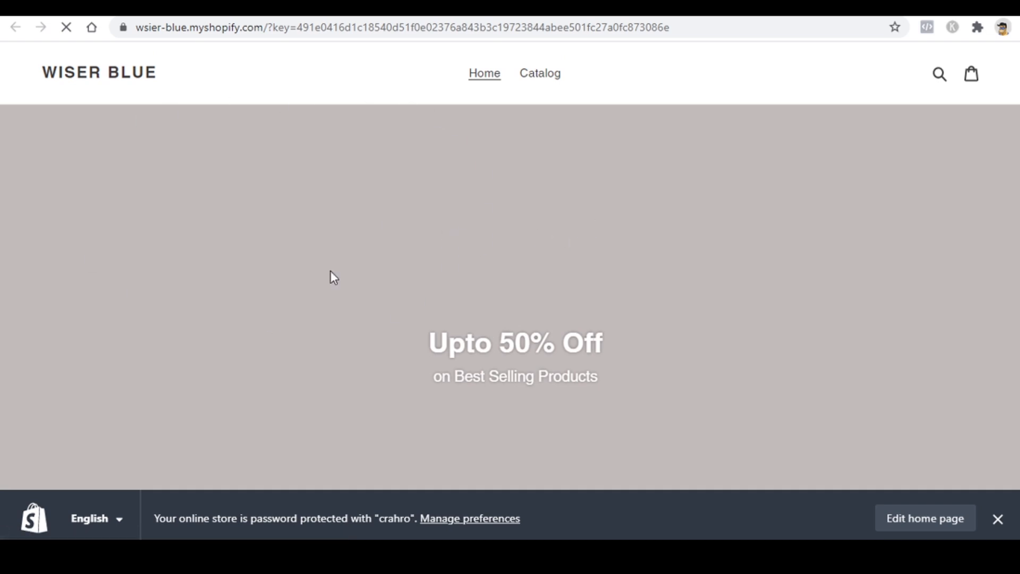
pyautogui.scroll(-10, 521, 285)
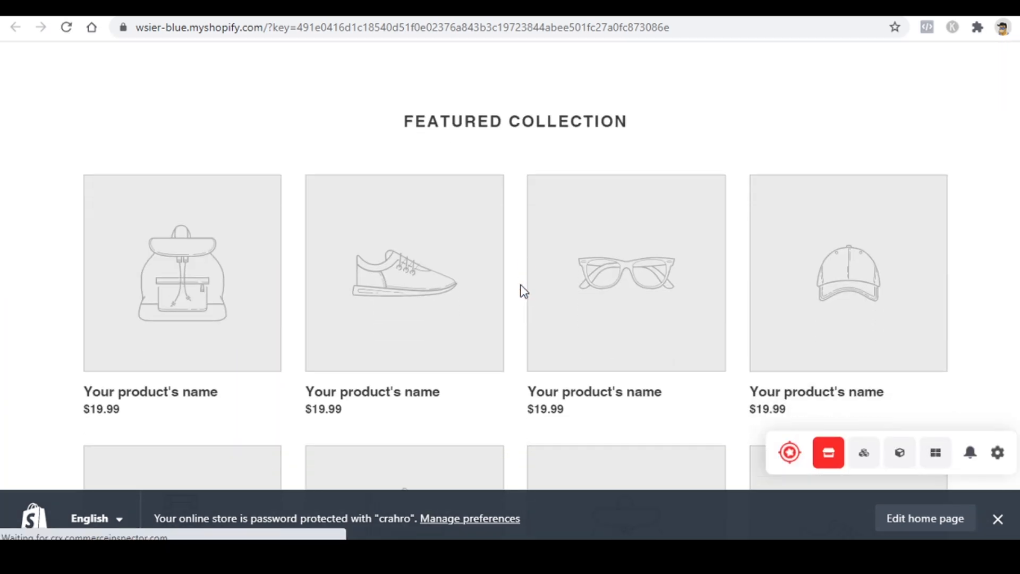
pyautogui.scroll(-14, 523, 291)
pyautogui.scroll(9, 604, 401)
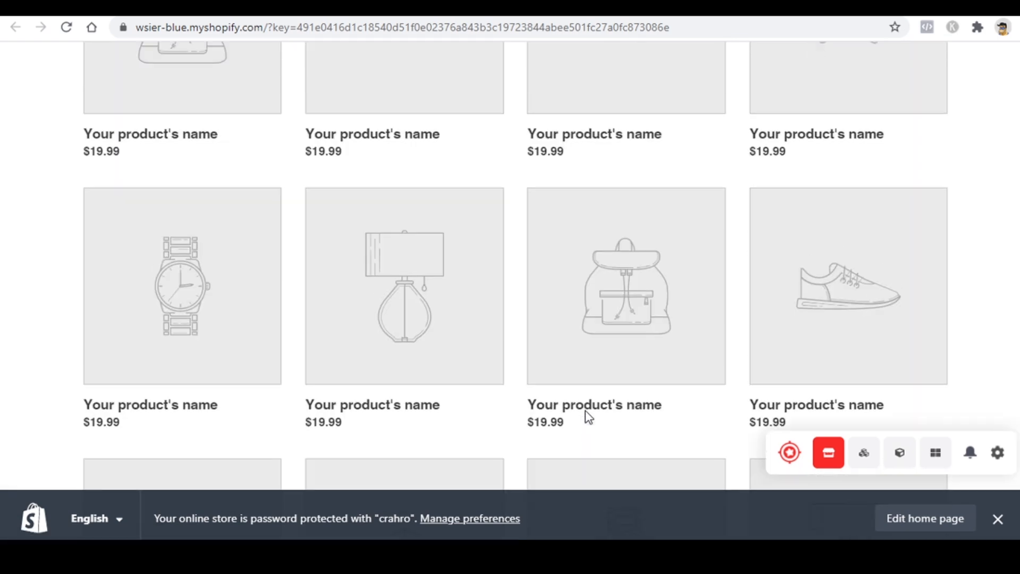
pyautogui.scroll(10, 587, 417)
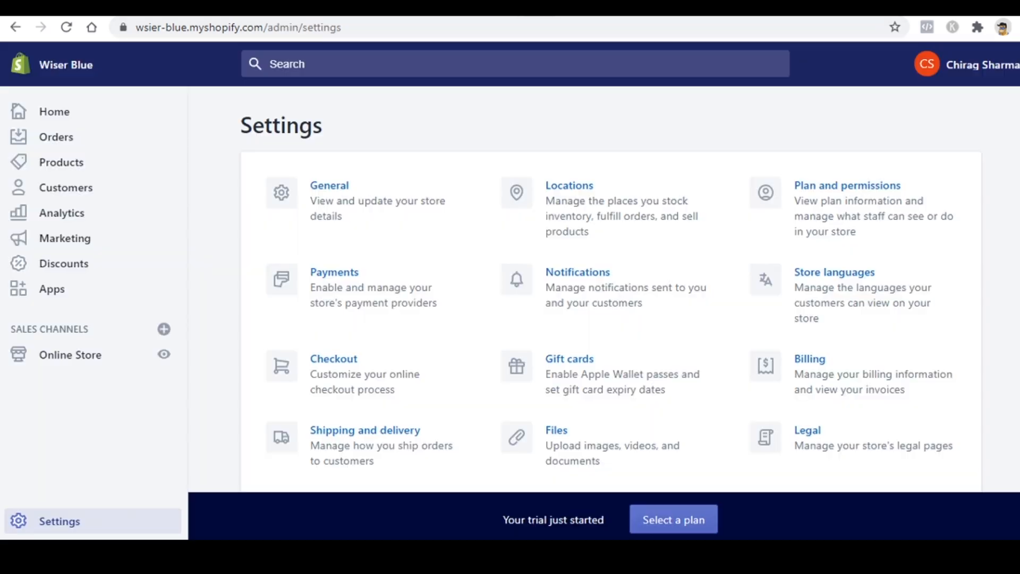
# Step: Create and save a 'Contact Us' page using the page.contact template
pyautogui.click(90, 359)
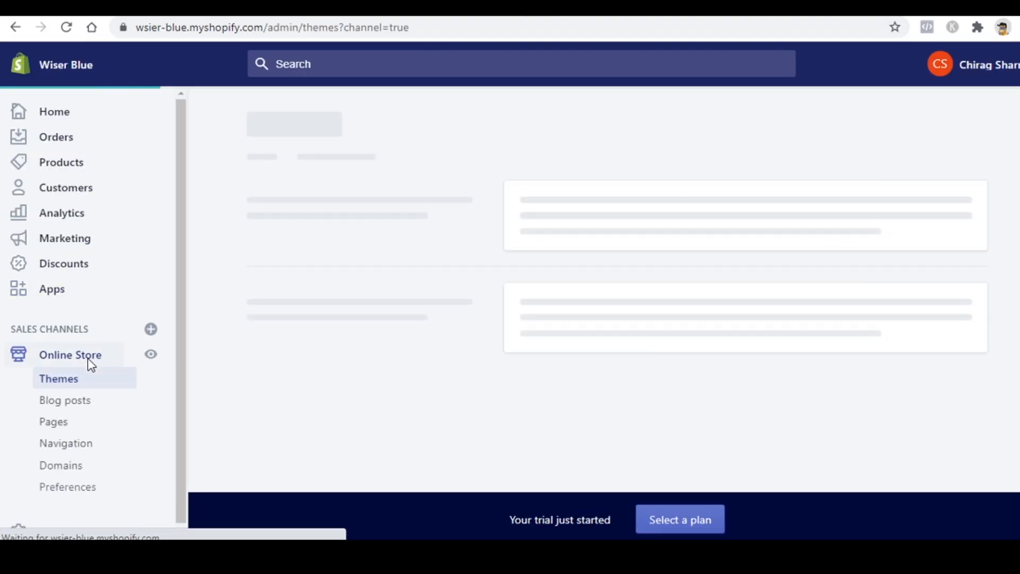
pyautogui.click(61, 432)
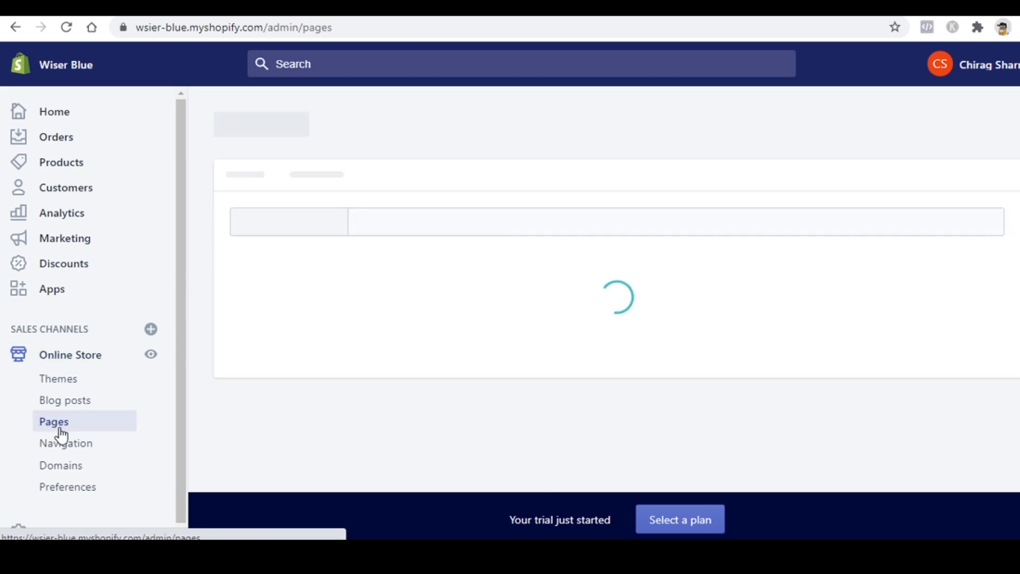
pyautogui.scroll(-4, 454, 327)
pyautogui.scroll(4, 454, 327)
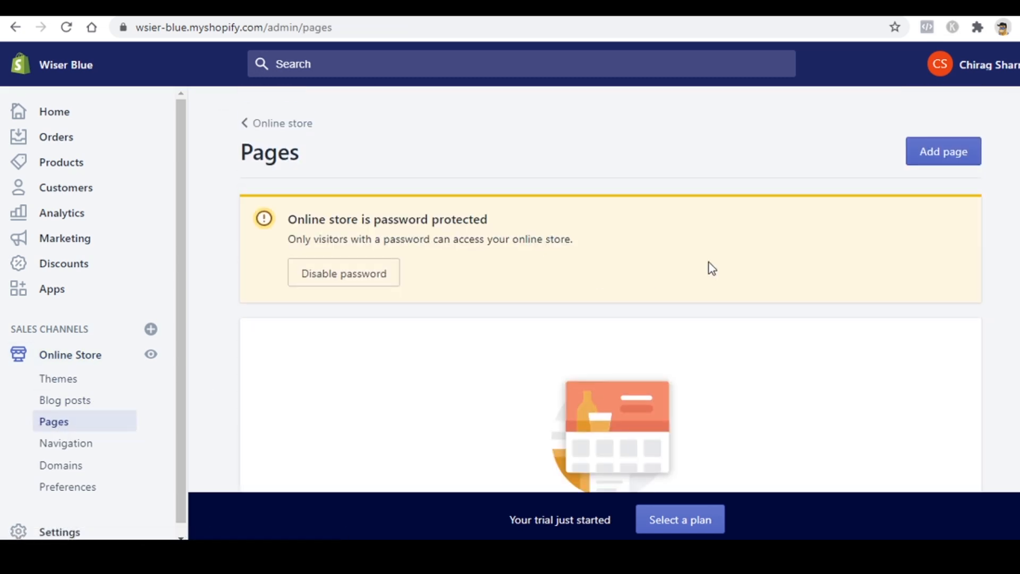
pyautogui.click(974, 152)
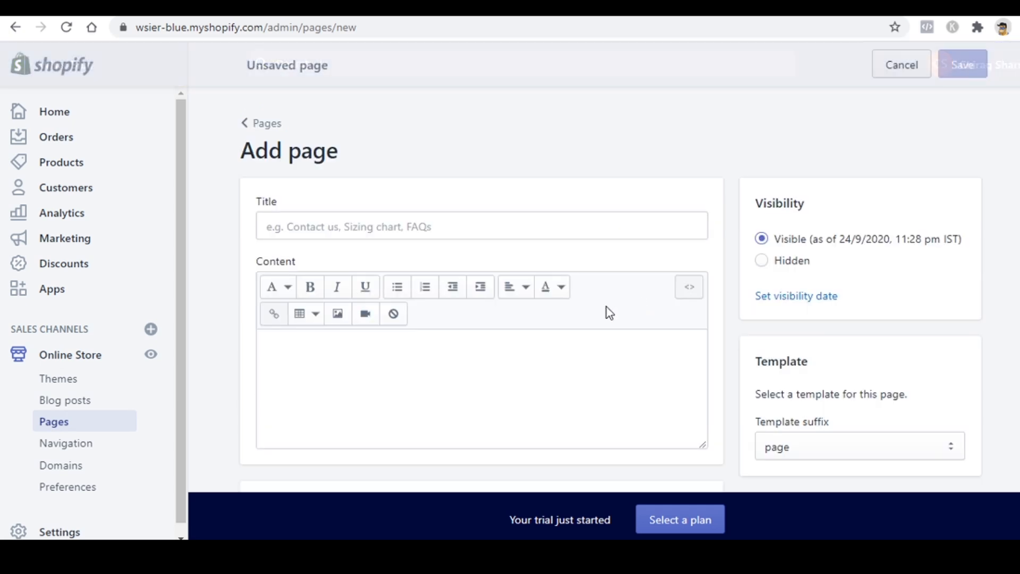
pyautogui.scroll(-3, 819, 319)
pyautogui.click(817, 295)
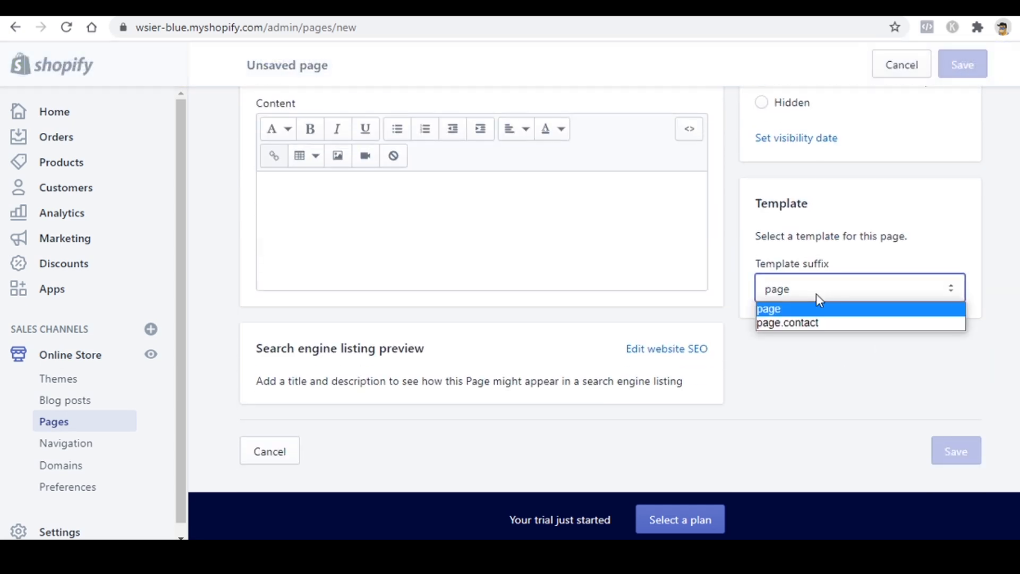
pyautogui.click(789, 325)
pyautogui.scroll(3, 721, 343)
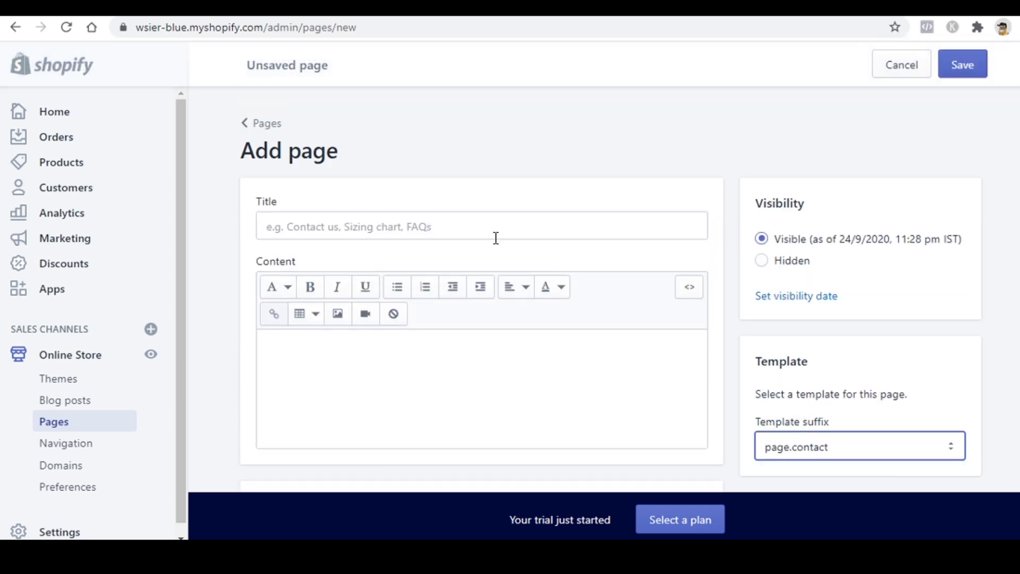
pyautogui.click(494, 237)
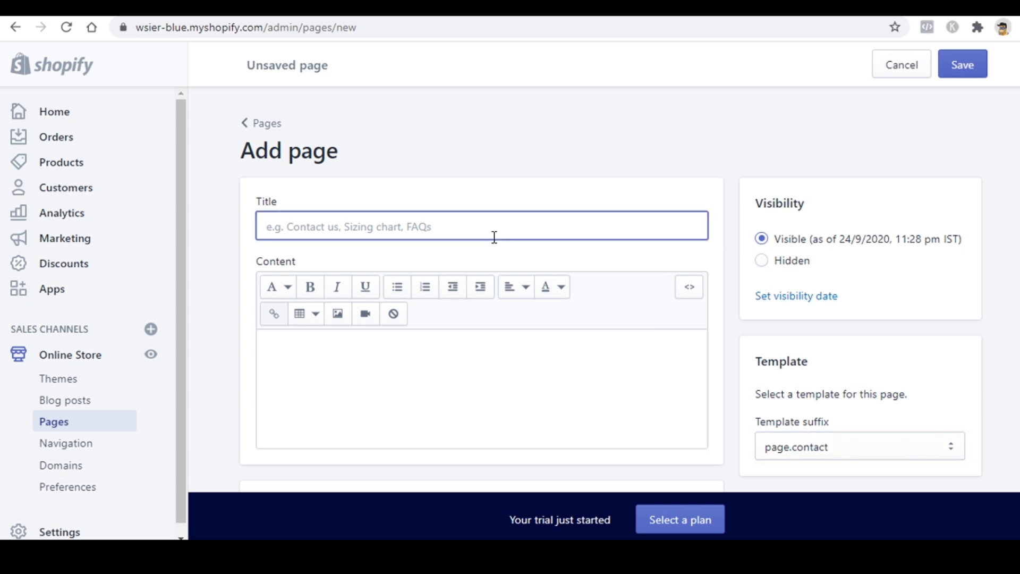
pyautogui.write('Contact Us')
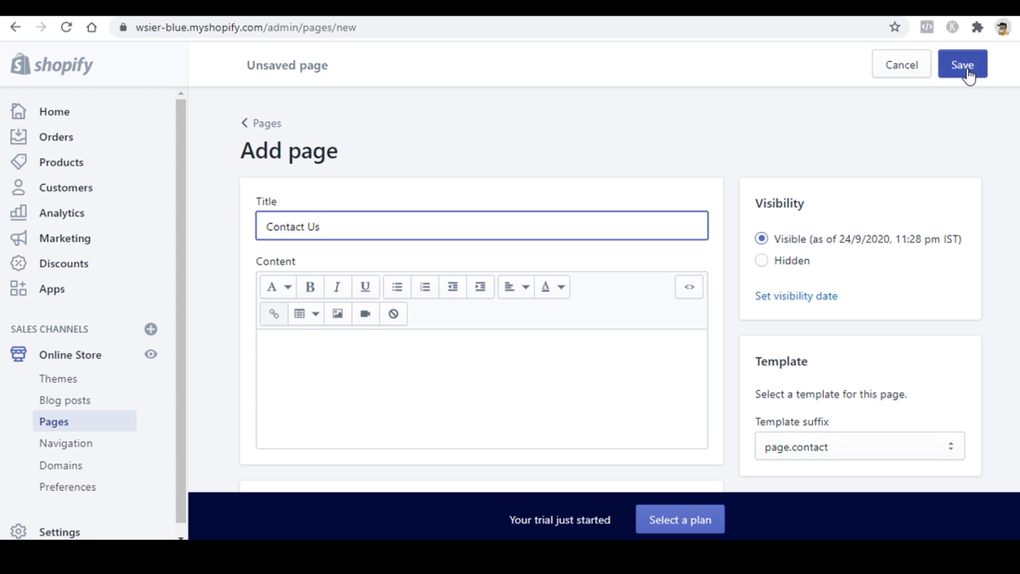
pyautogui.click(965, 68)
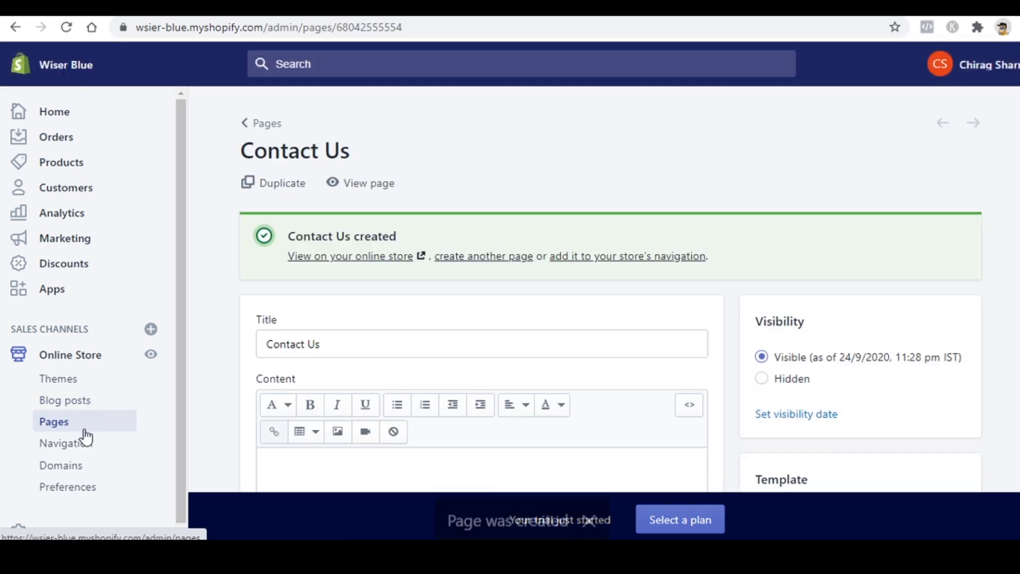
# Step: Go to Online Store Navigation to view the Footer menu and Main menu
pyautogui.click(75, 444)
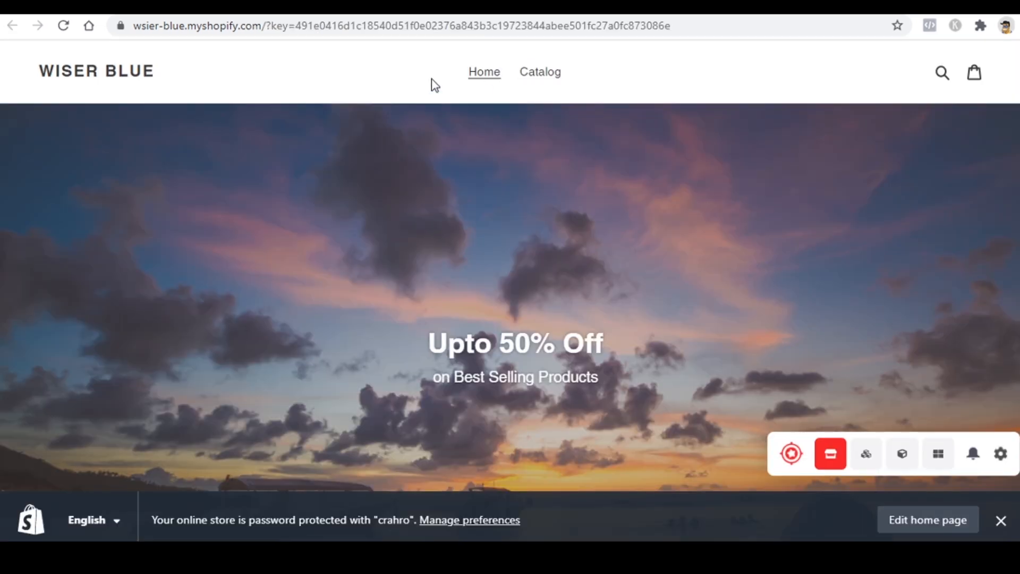
pyautogui.scroll(-5, 499, 228)
pyautogui.scroll(-10, 498, 227)
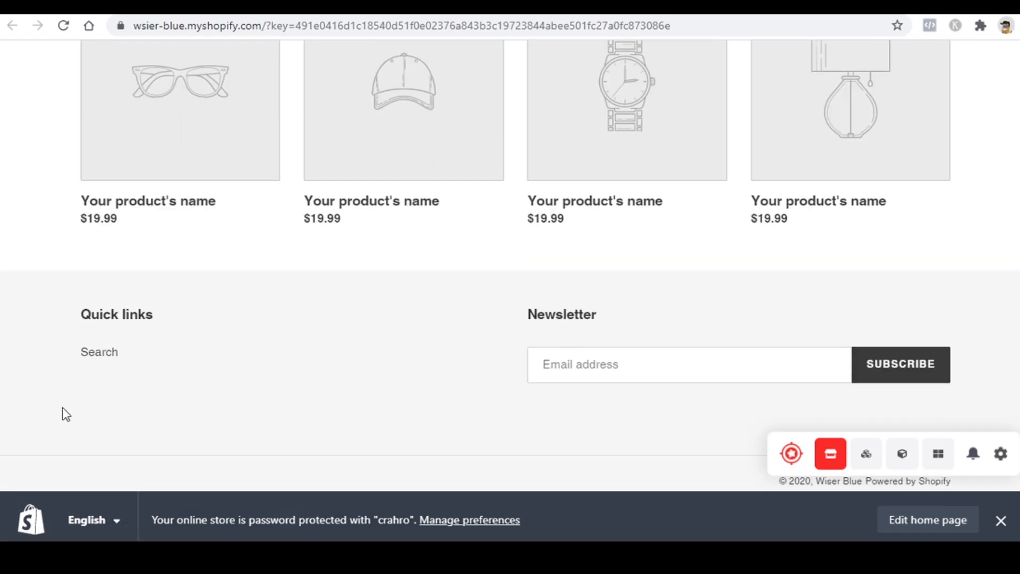
pyautogui.scroll(13, 510, 399)
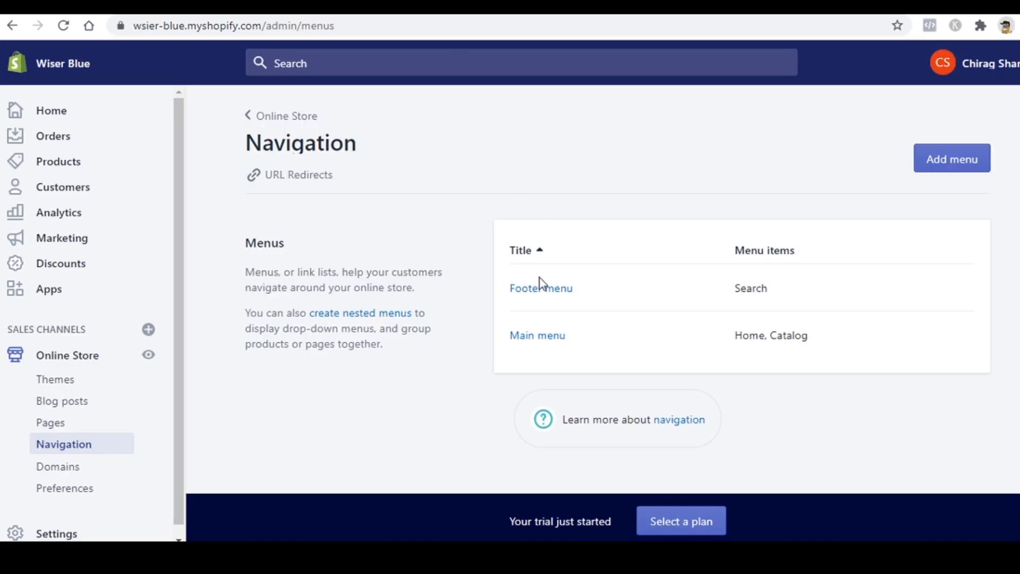
# Step: In the Main menu, rename the Catalog item to 'All Products'
pyautogui.click(525, 336)
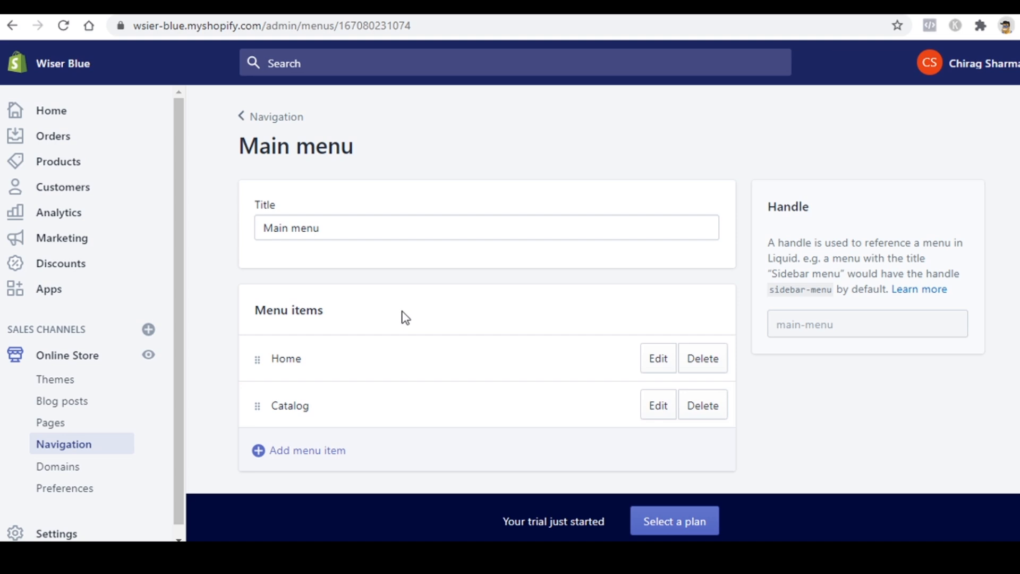
pyautogui.click(669, 408)
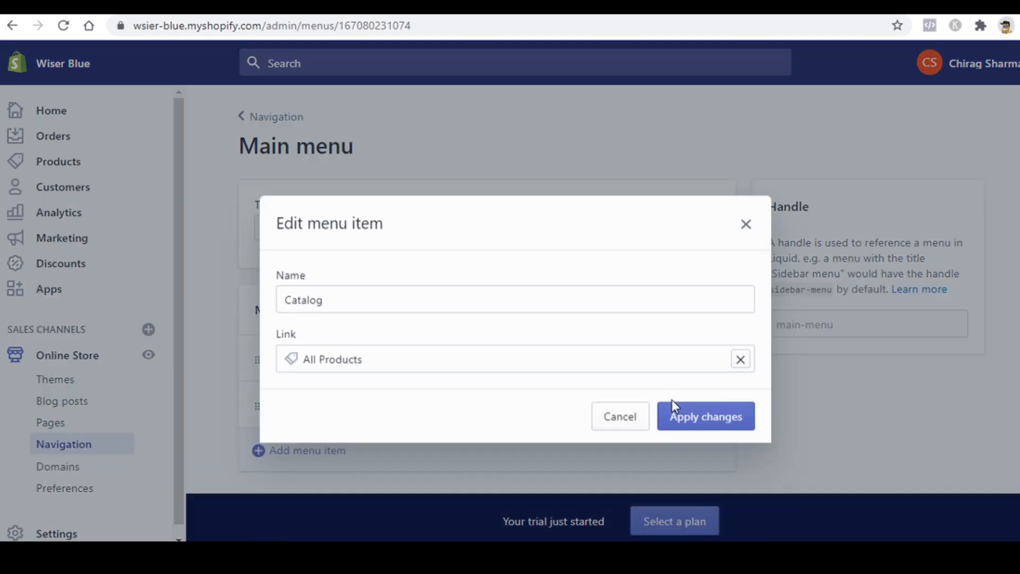
pyautogui.click(376, 289)
pyautogui.hotkey('ctrl', 'a')
pyautogui.write('A')
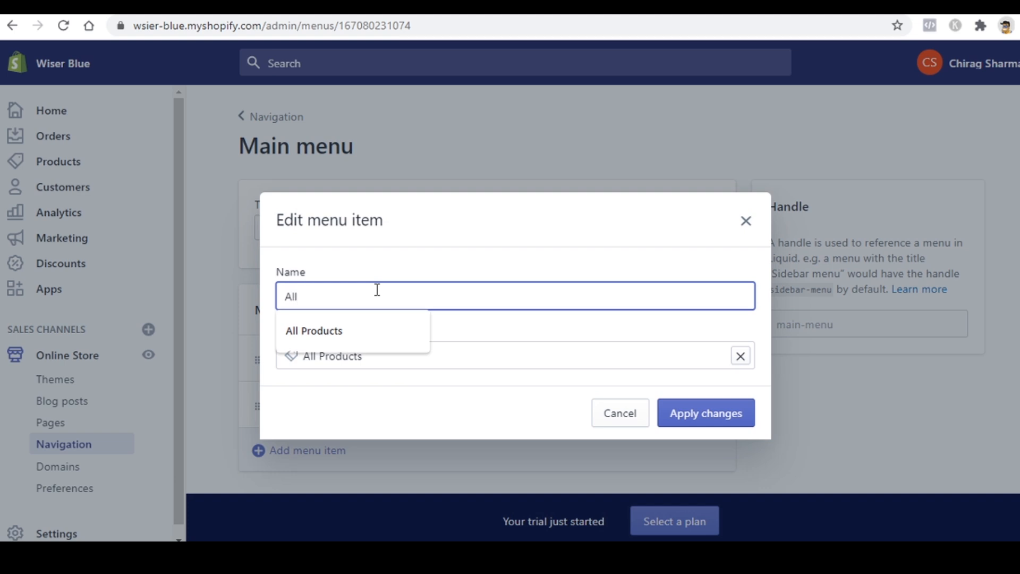
pyautogui.write('ll')
pyautogui.press('Down')
pyautogui.press('Return')
pyautogui.click(702, 414)
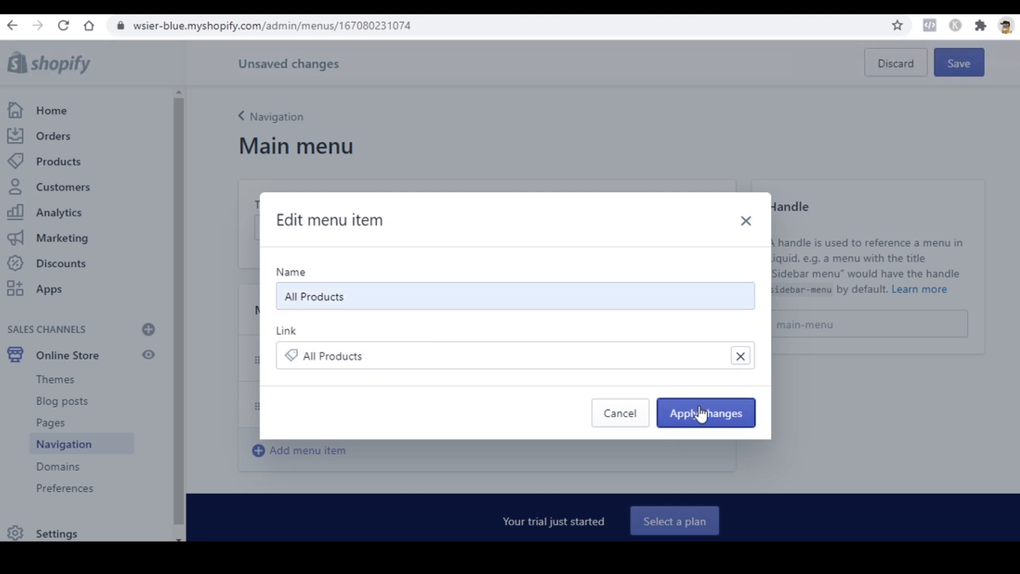
# Step: Add a 'Contact Us' item linked to the Contact Us page and save the Main menu
pyautogui.click(308, 458)
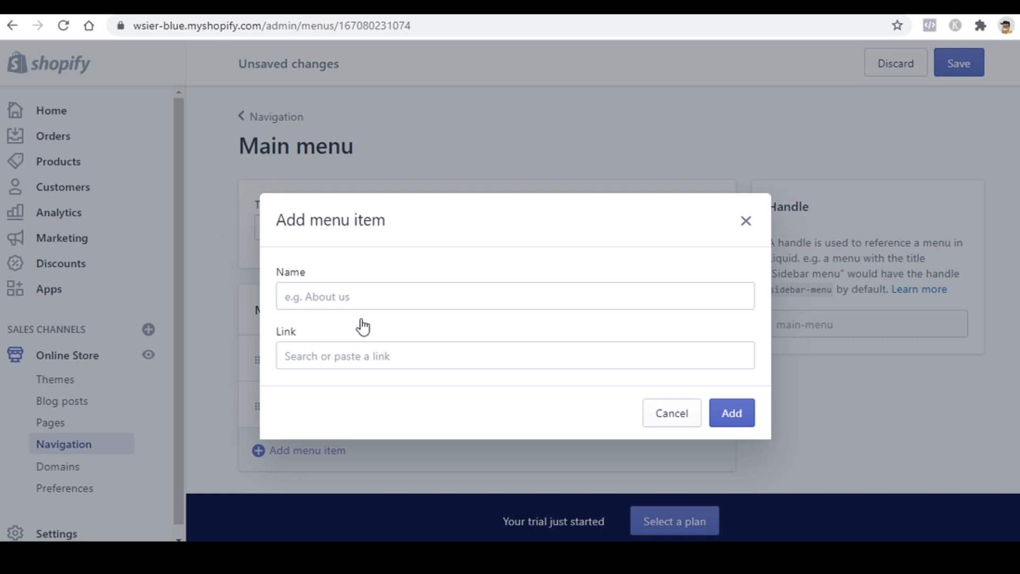
pyautogui.click(377, 297)
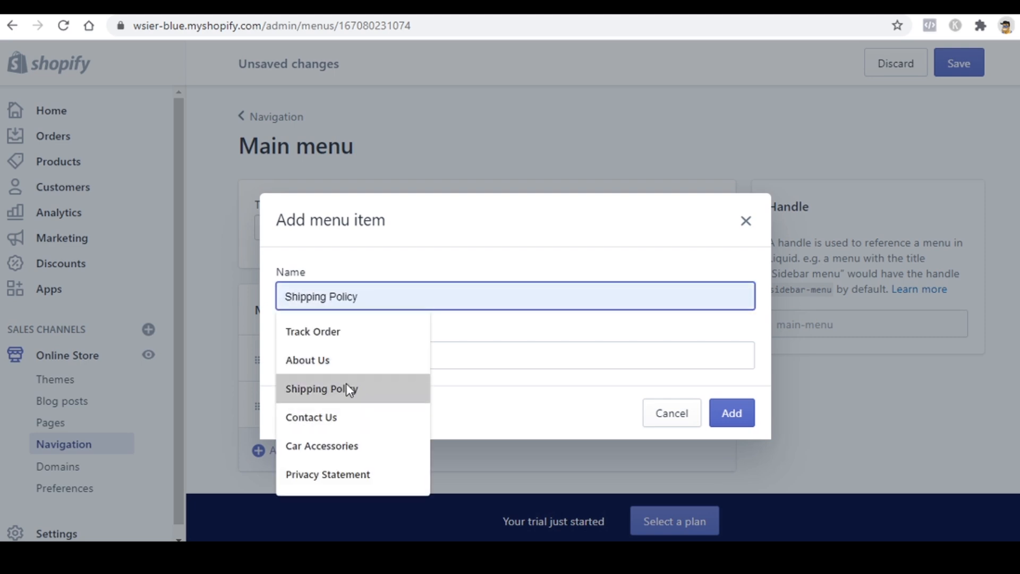
pyautogui.click(337, 420)
pyautogui.click(384, 356)
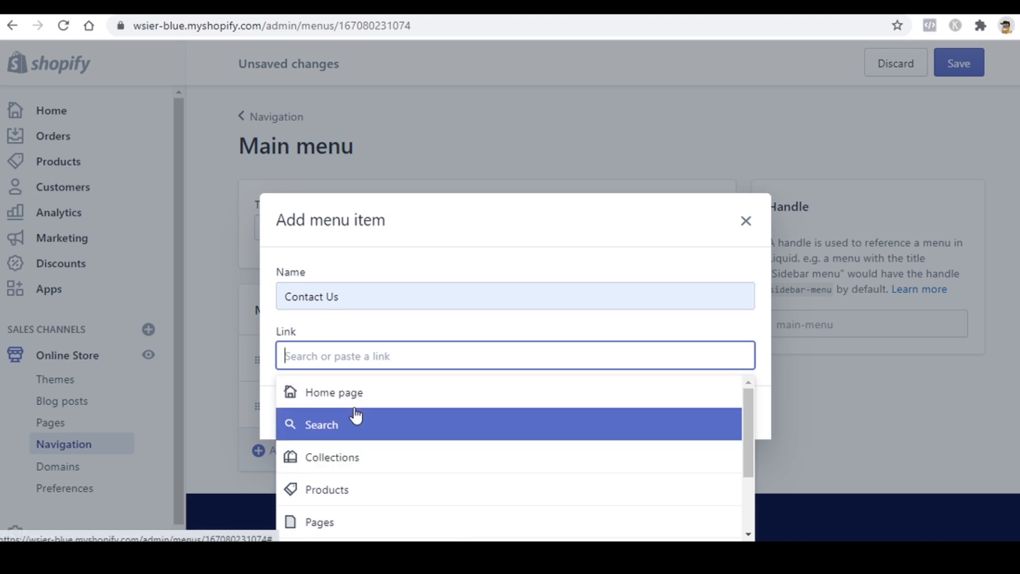
pyautogui.click(374, 307)
pyautogui.click(355, 356)
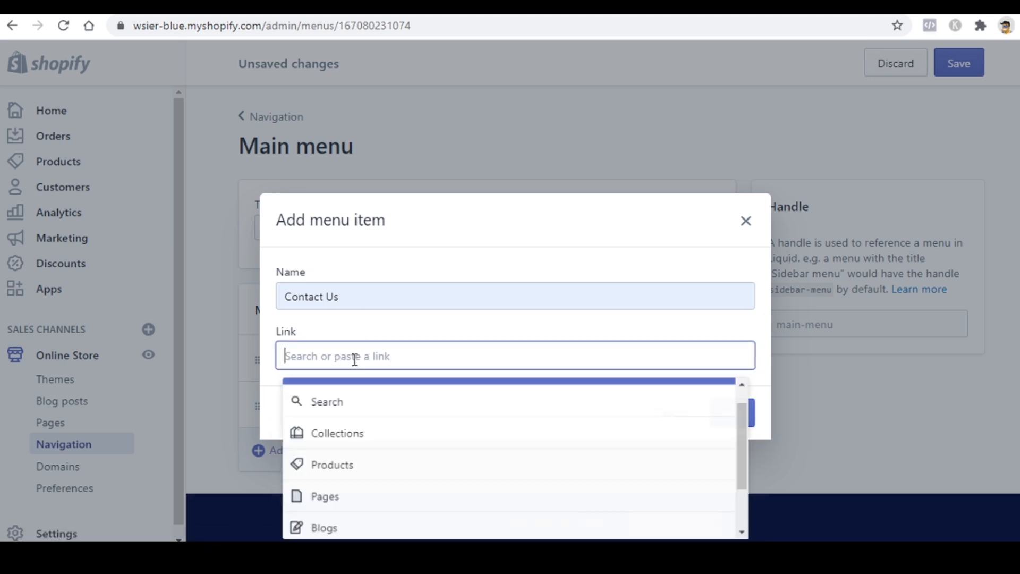
pyautogui.click(335, 525)
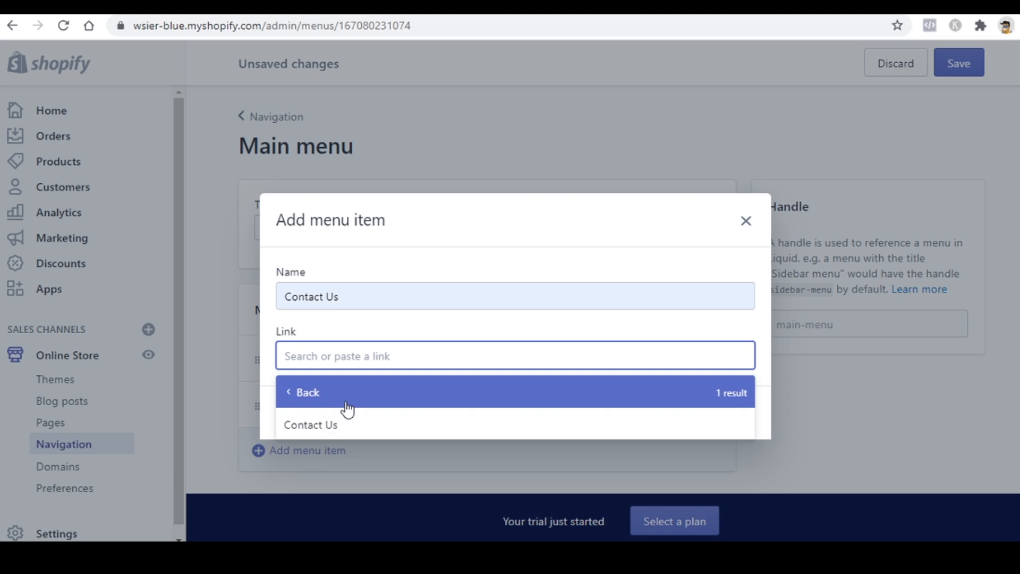
pyautogui.click(344, 429)
pyautogui.click(728, 423)
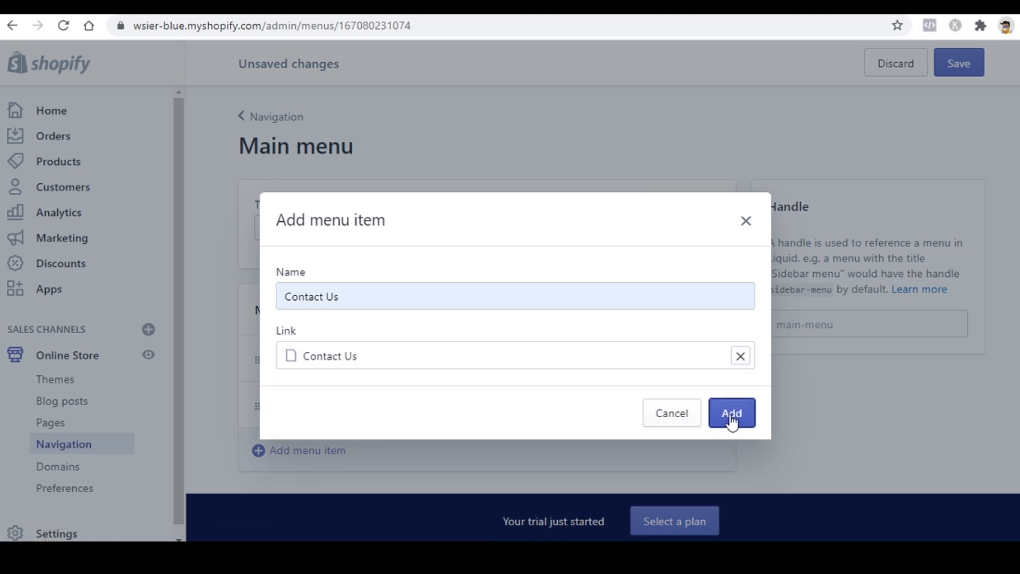
pyautogui.click(952, 78)
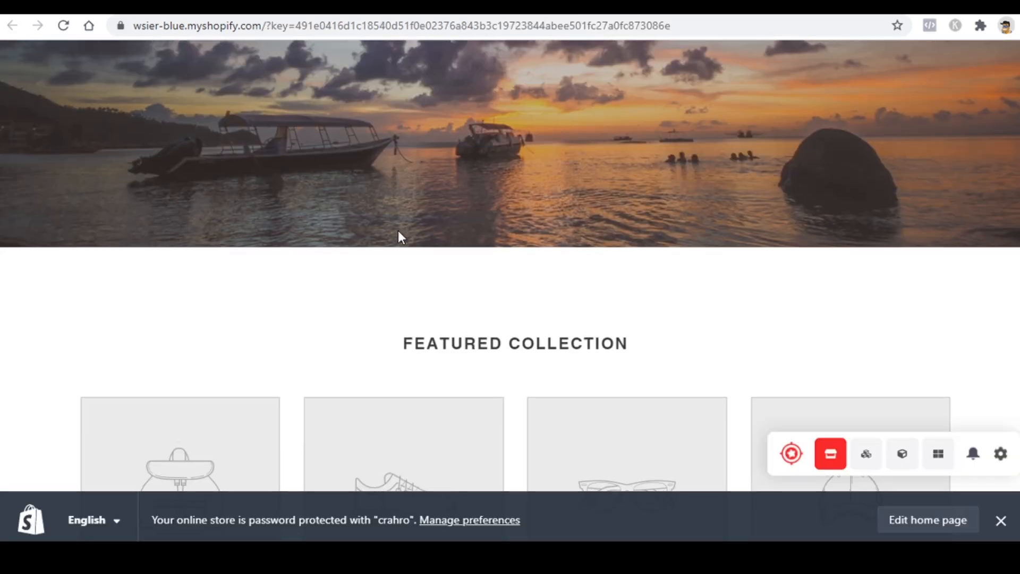
# Step: Reload the storefront and open Contact Us from the Home, All Products, Contact Us header menu
pyautogui.scroll(6, 415, 226)
pyautogui.click(62, 25)
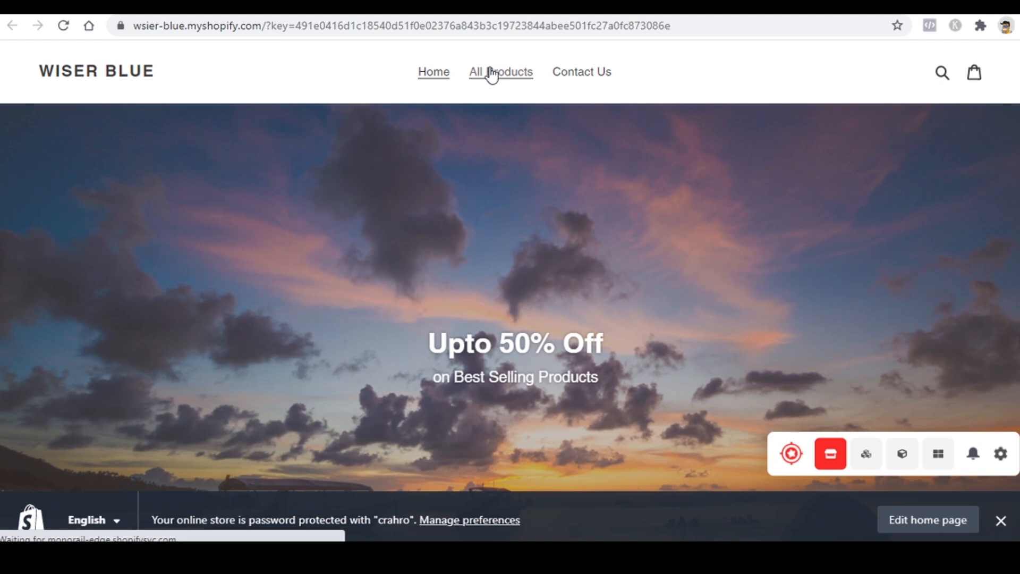
pyautogui.click(575, 82)
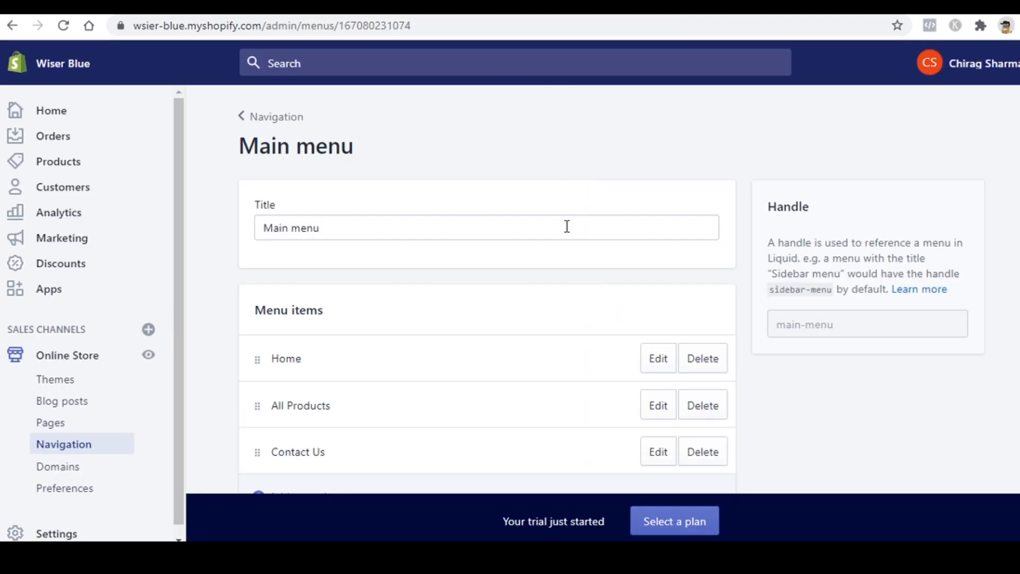
pyautogui.scroll(-1, 539, 293)
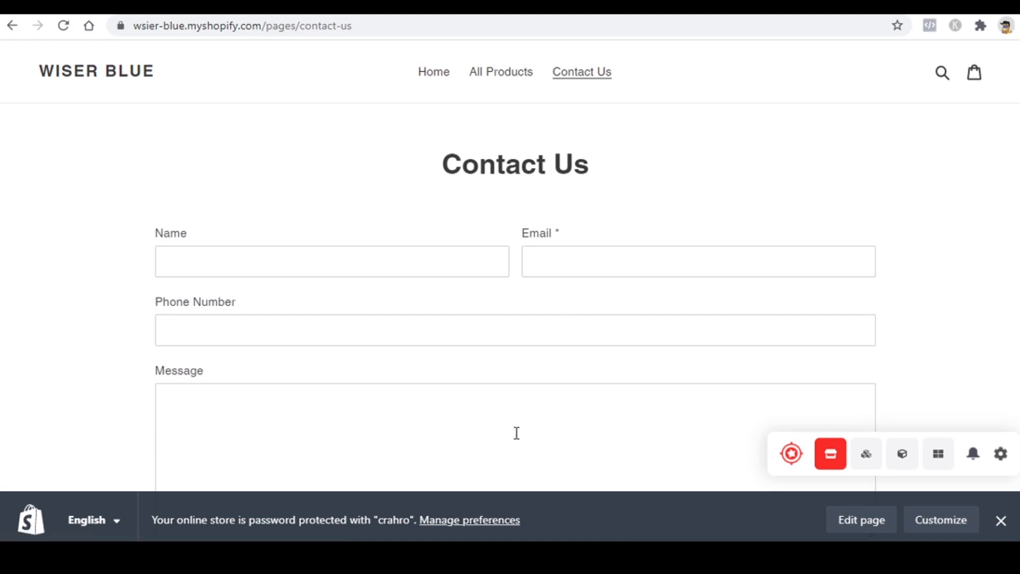
pyautogui.scroll(-5, 515, 433)
pyautogui.scroll(3, 478, 372)
pyautogui.scroll(3, 460, 317)
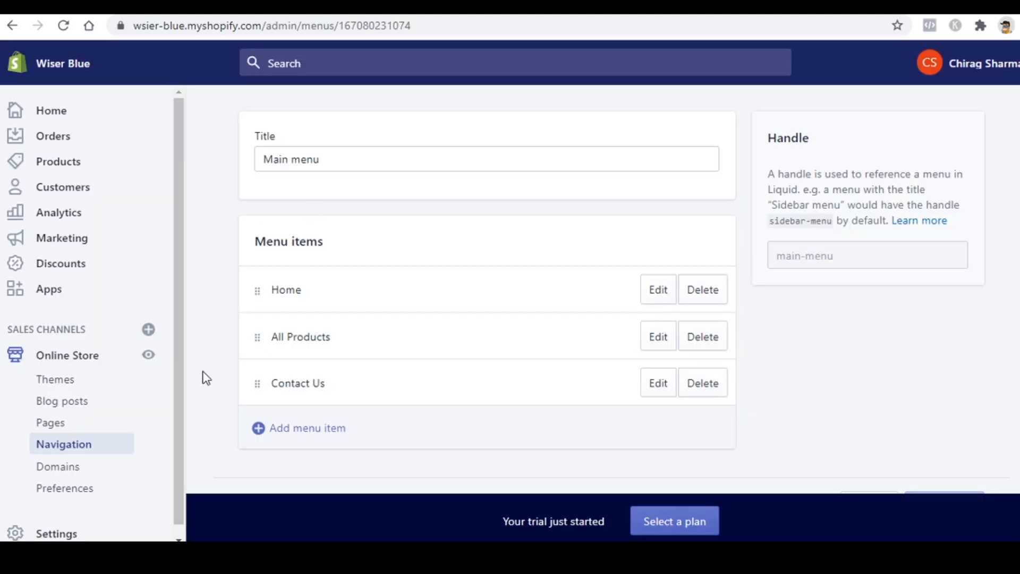
# Step: Write a sentence inviting visitors to email the support address in the Contact Us page content
pyautogui.click(61, 423)
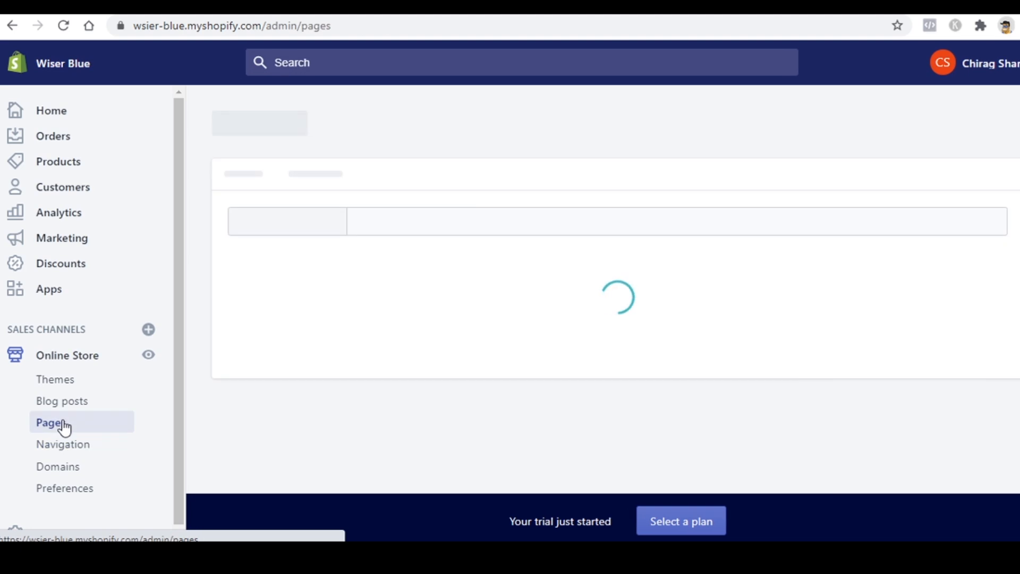
pyautogui.scroll(-2, 401, 372)
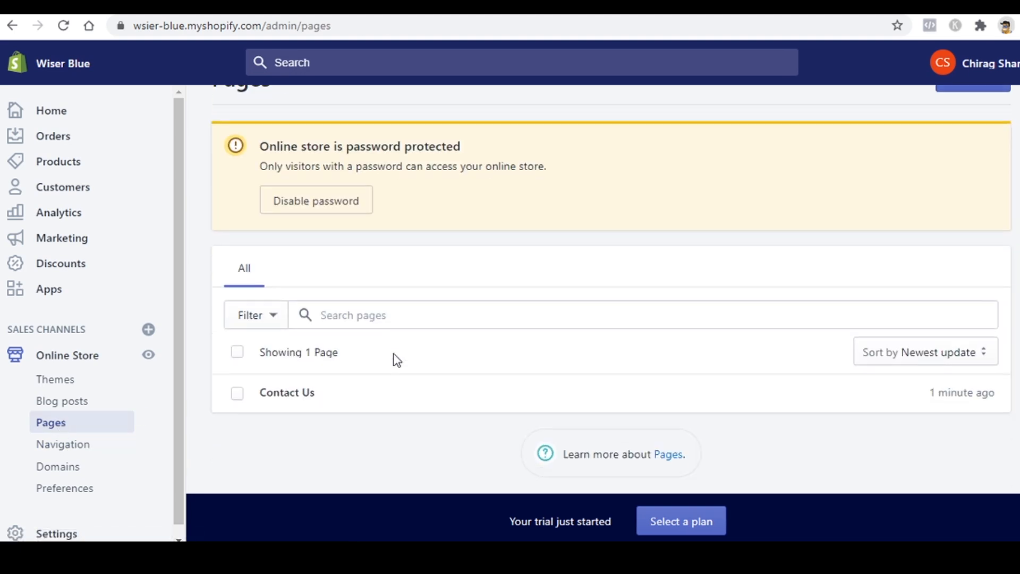
pyautogui.click(273, 402)
pyautogui.scroll(-3, 353, 242)
pyautogui.click(355, 242)
pyautogui.write('For more quir')
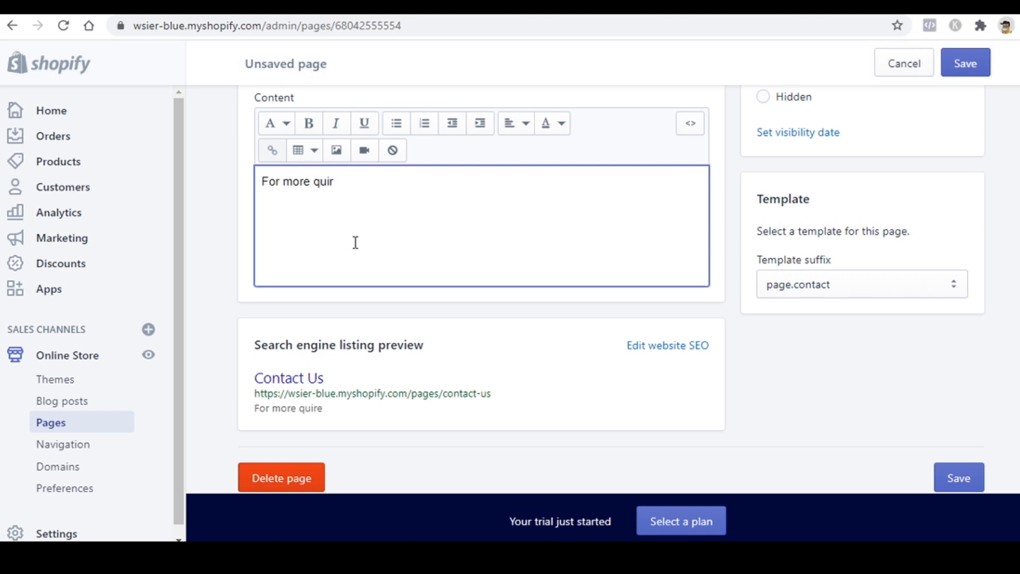
pyautogui.press('BackSpace')
pyautogui.press('BackSpace')
pyautogui.press('BackSpace')
pyautogui.press('BackSpace')
pyautogui.press('BackSpace')
pyautogui.press('BackSpace')
pyautogui.press('BackSpace')
pyautogui.press('BackSpace')
pyautogui.press('BackSpace')
pyautogui.press('BackSpace')
pyautogui.press('BackSpace')
pyautogui.press('BackSpace')
pyautogui.press('BackSpace')
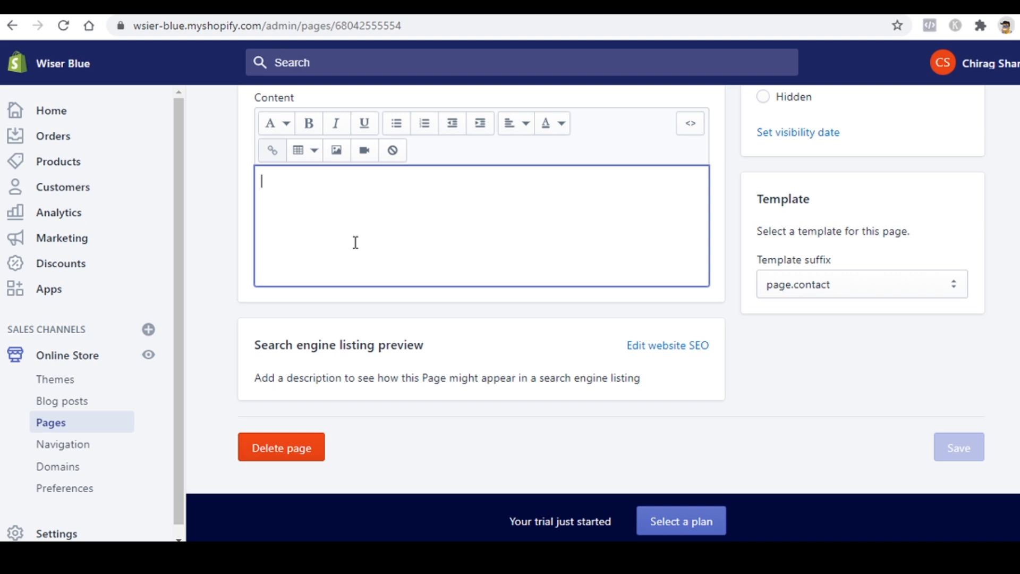
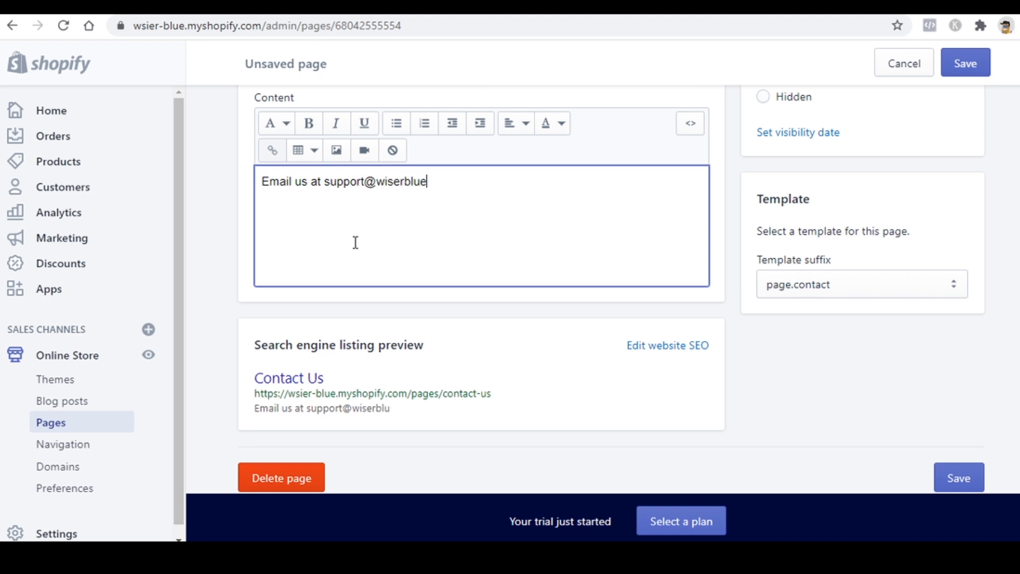
pyautogui.scroll(4, 353, 242)
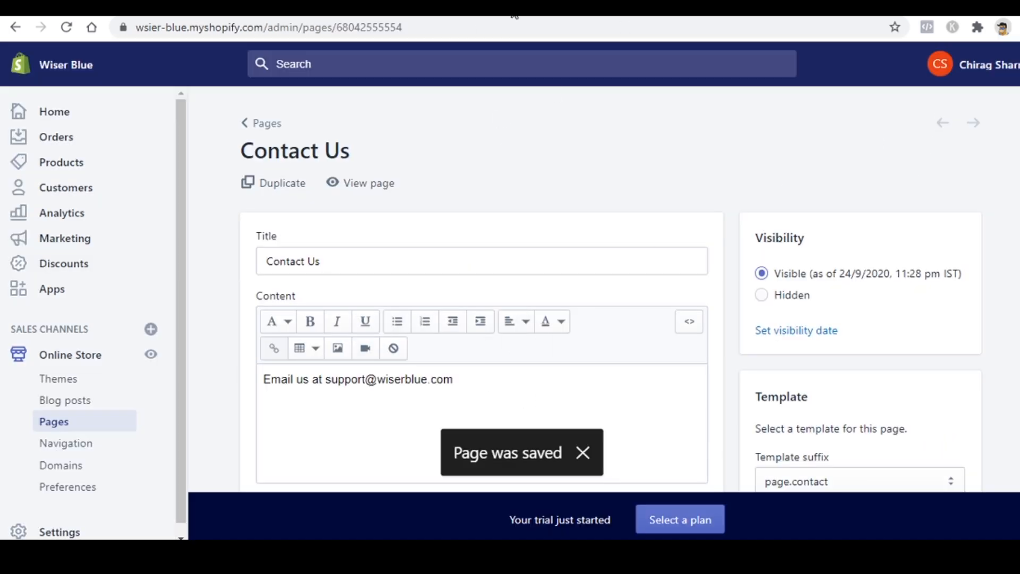
# Step: Reload the storefront Contact Us page to confirm the new line, then return to the editor
pyautogui.click(515, 8)
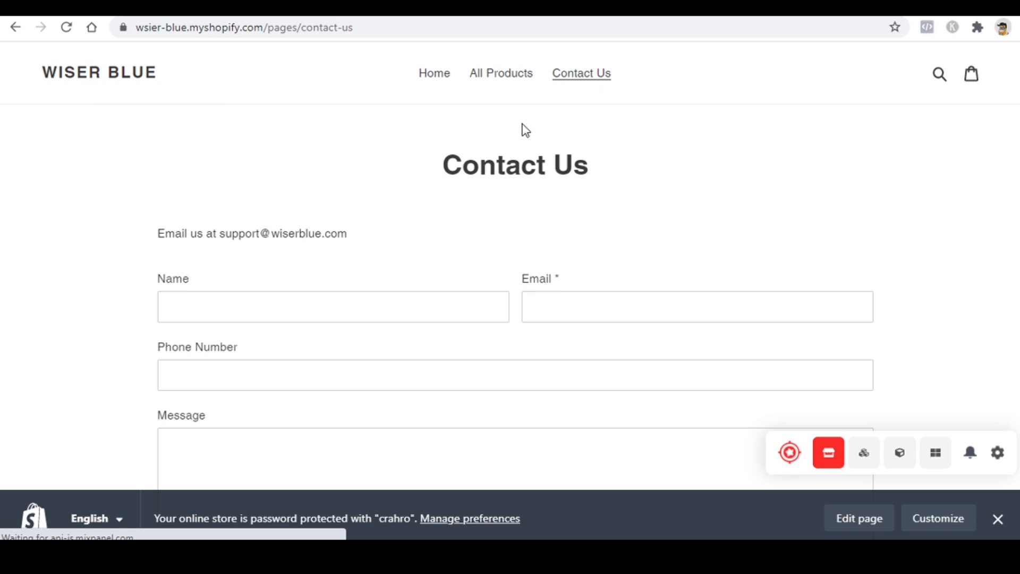
pyautogui.click(67, 28)
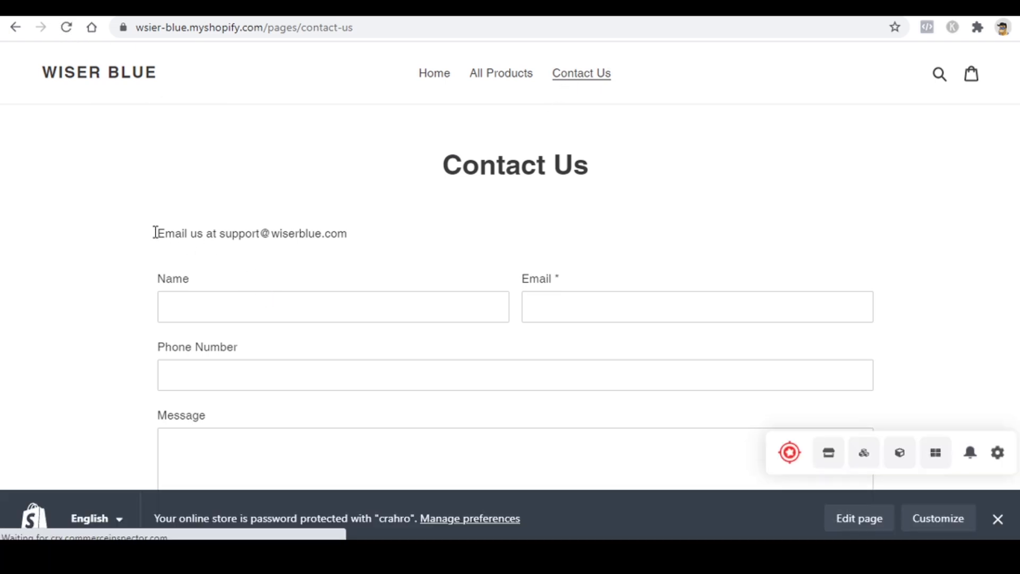
pyautogui.click(372, 8)
pyautogui.scroll(-4, 419, 378)
pyautogui.scroll(4, 412, 420)
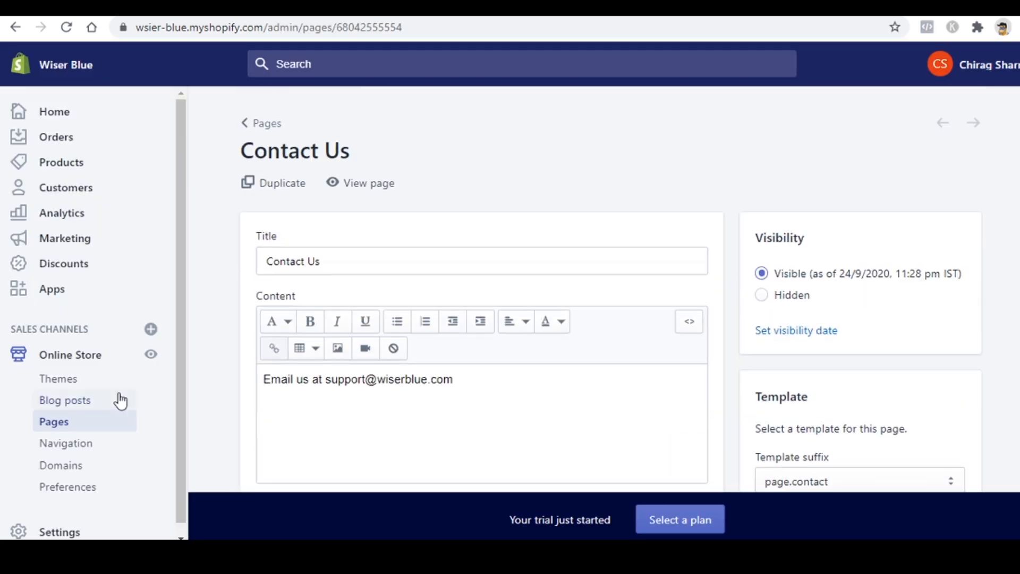
# Step: Review the current Debut theme on the Online Store Themes page
pyautogui.click(82, 383)
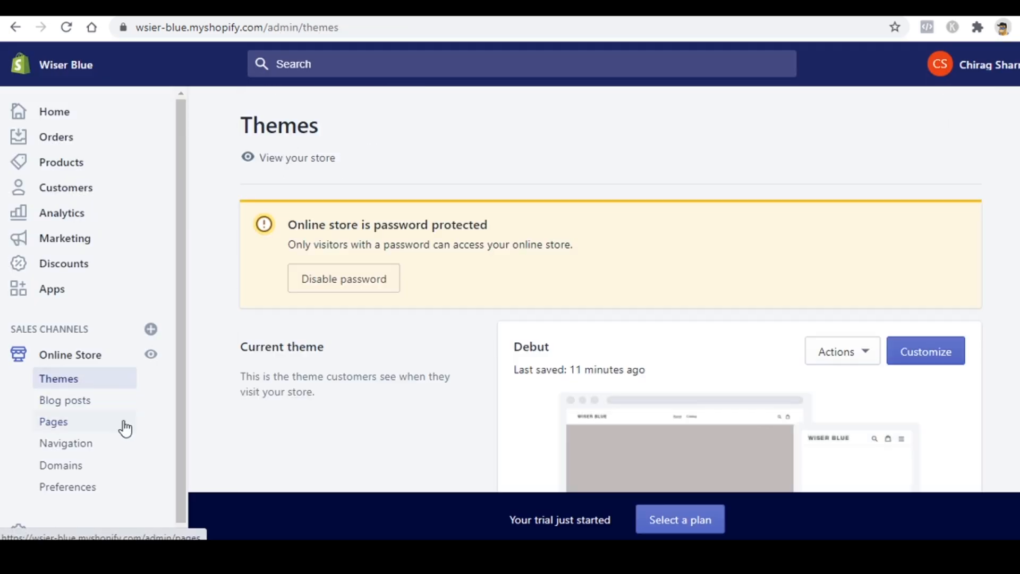
pyautogui.scroll(-1, 156, 445)
pyautogui.scroll(-2, 631, 398)
pyautogui.scroll(-3, 658, 399)
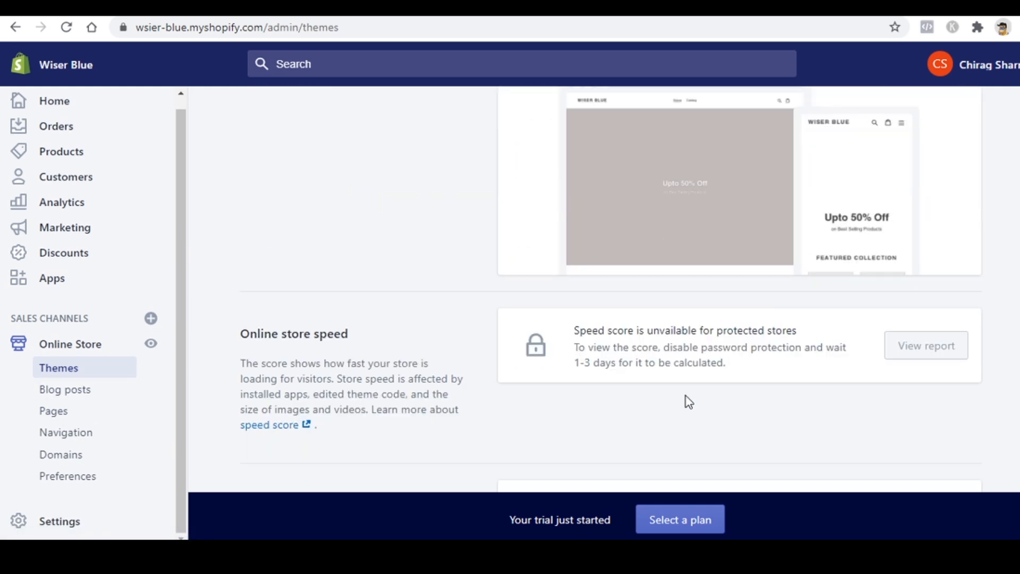
pyautogui.scroll(3, 691, 399)
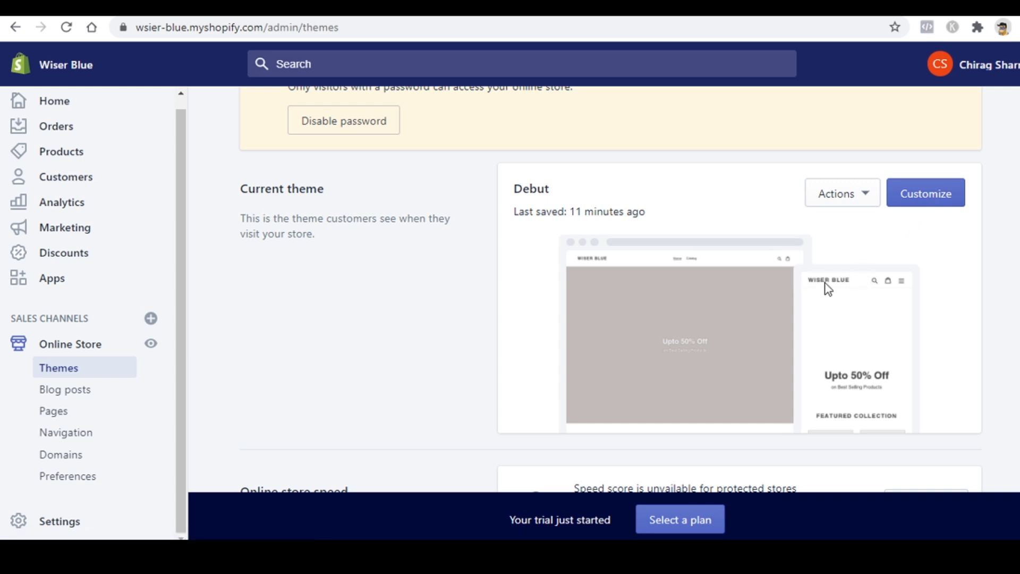
pyautogui.scroll(3, 591, 337)
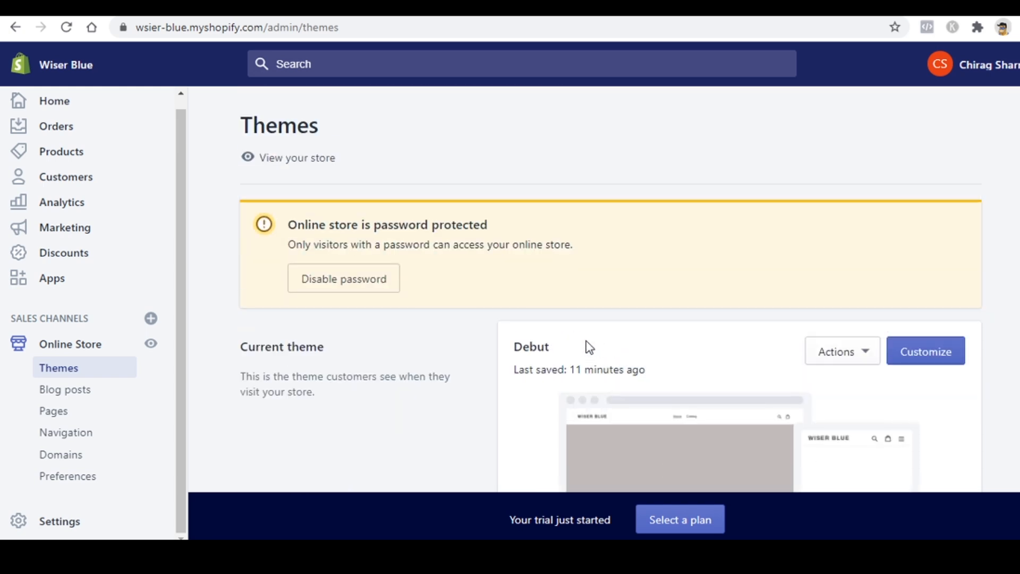
pyautogui.scroll(-3, 589, 347)
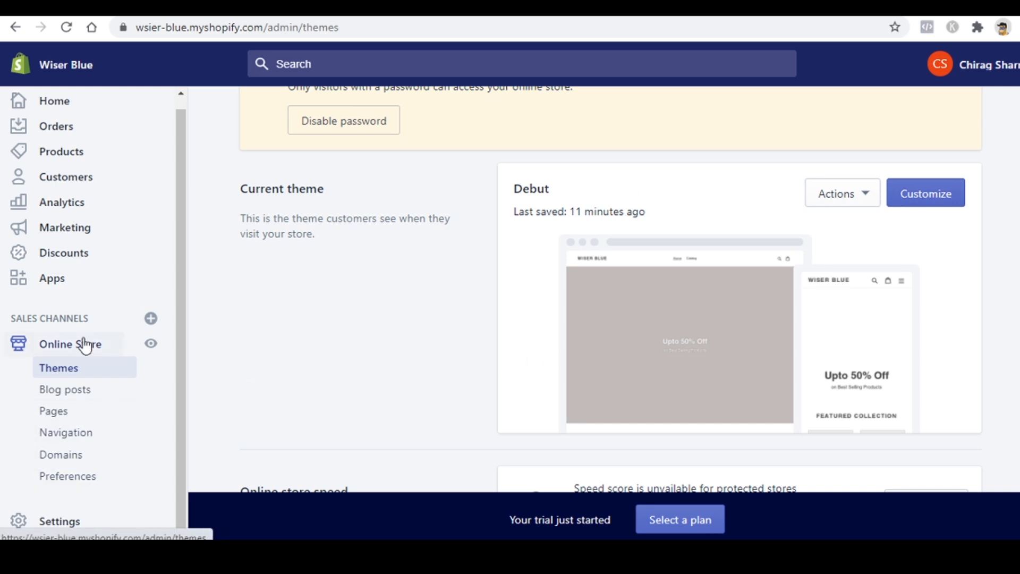
# Step: Return to the admin Home dashboard showing the setup guide
pyautogui.click(66, 104)
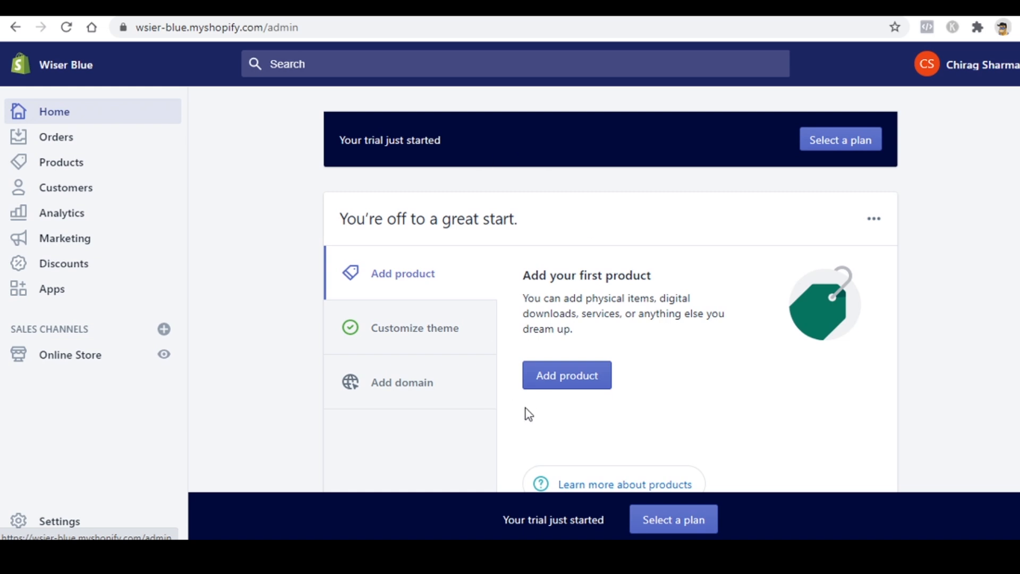
pyautogui.scroll(-9, 526, 410)
pyautogui.scroll(6, 526, 412)
pyautogui.scroll(3, 526, 412)
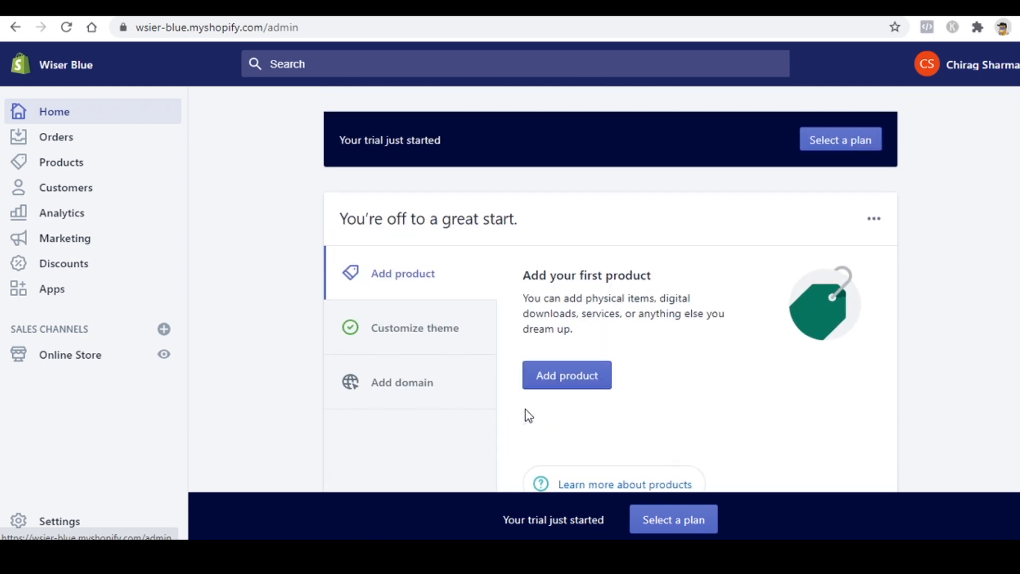